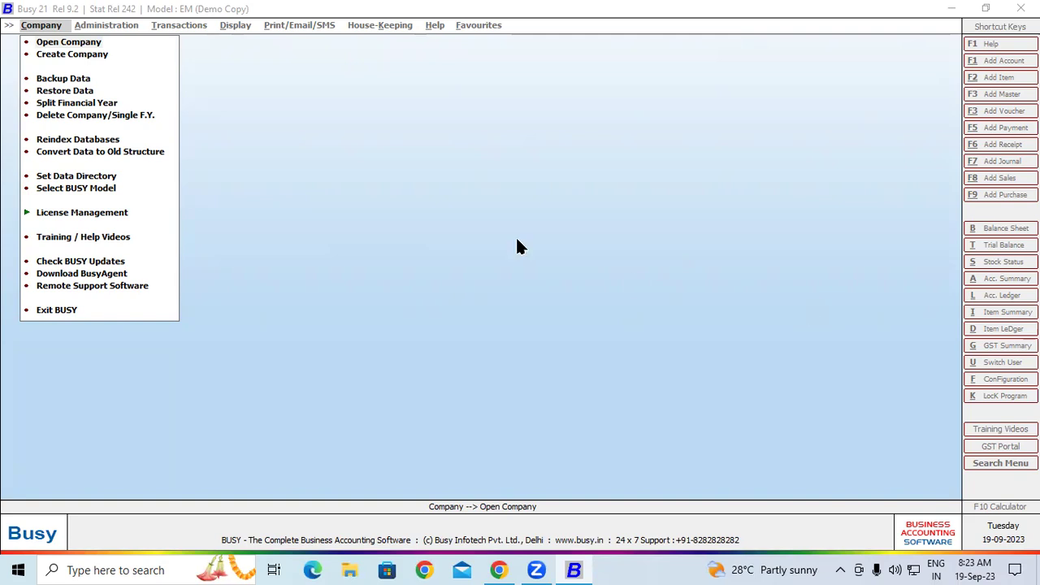
- Open the company Shri Ram Building Material from the list of companies
click(77, 43)
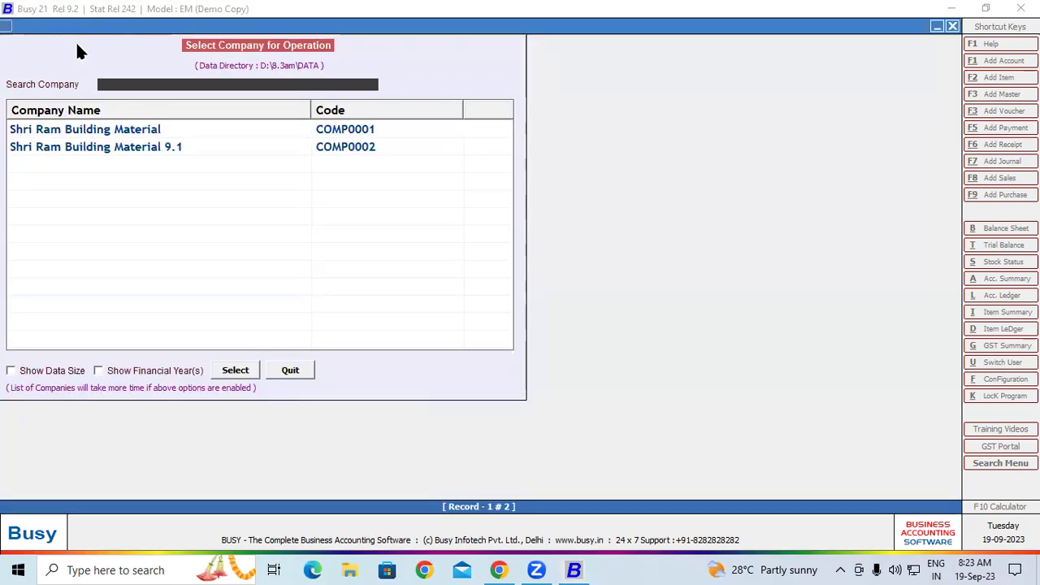
click(118, 135)
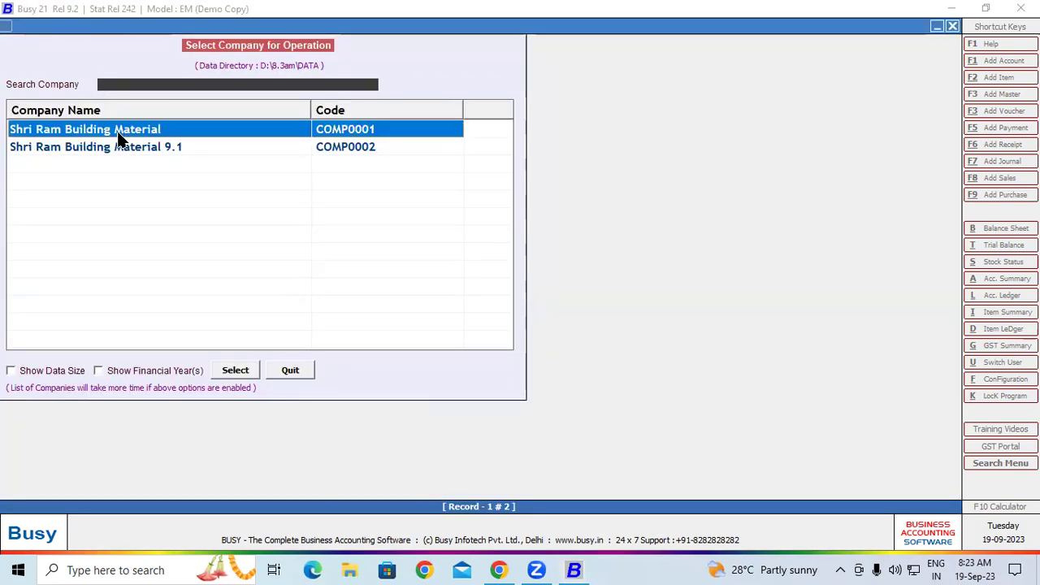
click(235, 371)
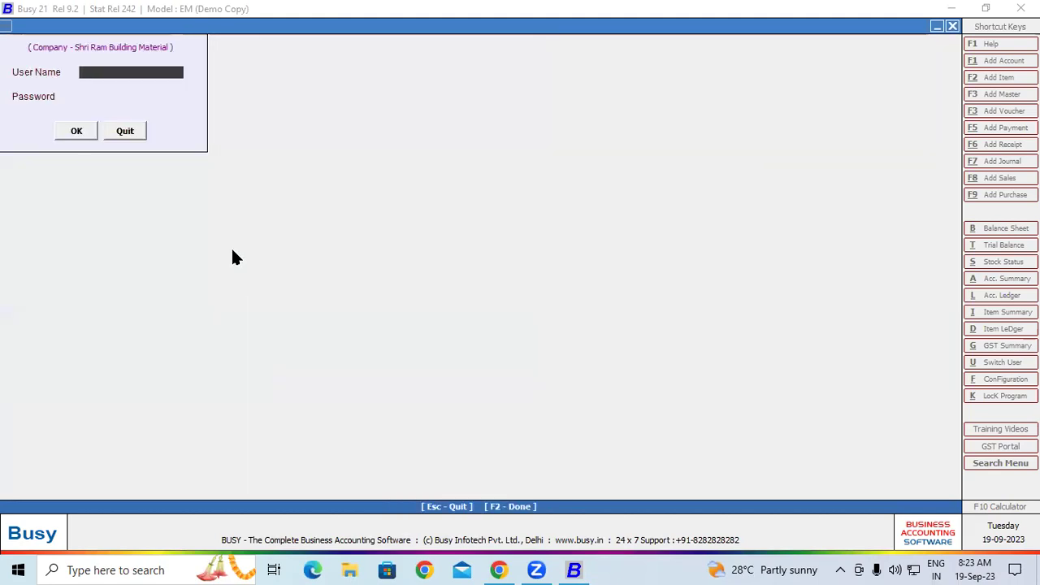
- Log in to the company with the user name and the account password
text(Git)
key(Return)
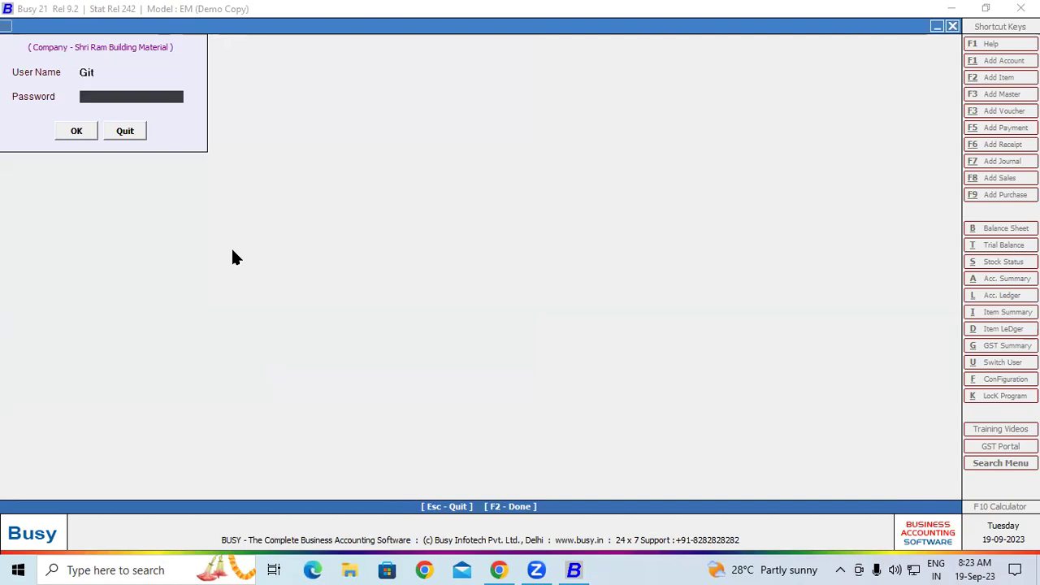
text(***)
key(Return)
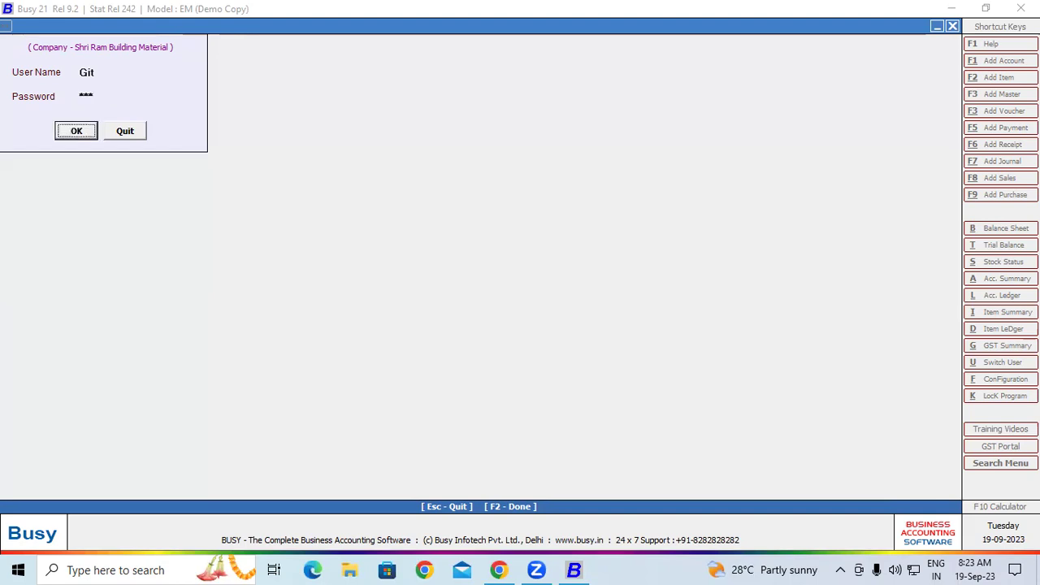
key(Return)
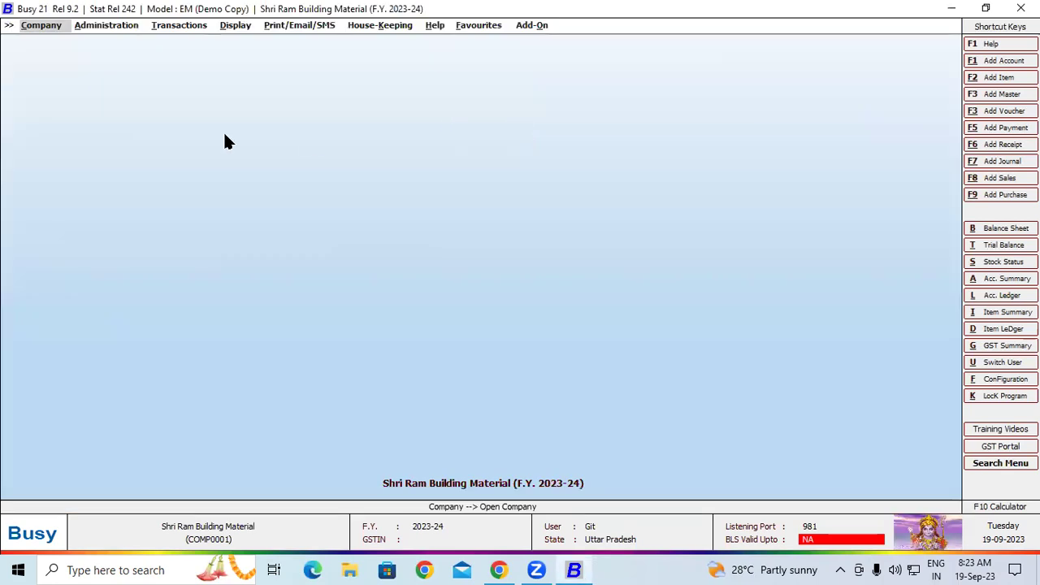
- Start a new account master and name it Sbi Od, using the same text as its print name
click(126, 25)
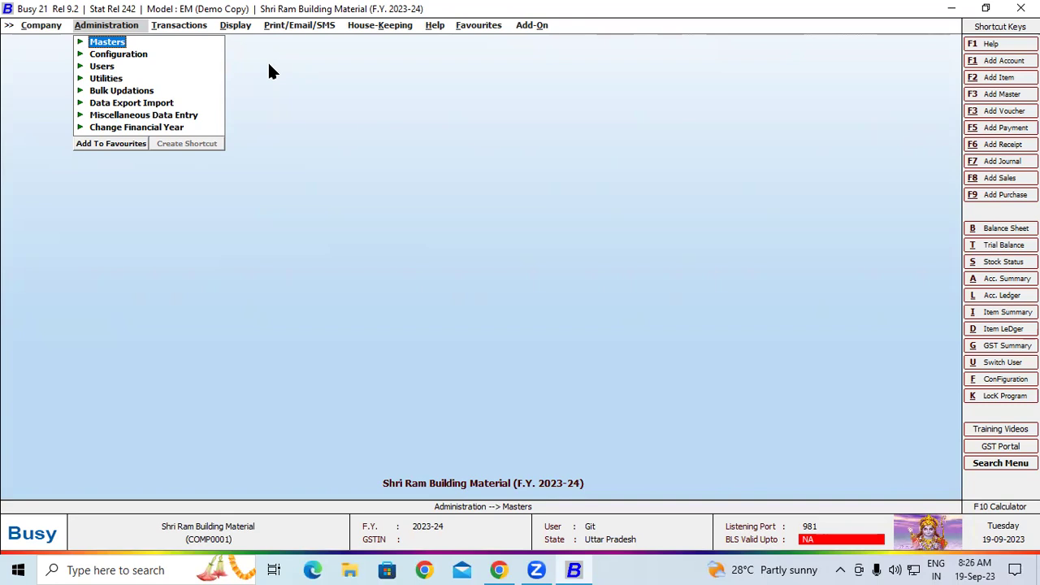
click(96, 47)
click(130, 63)
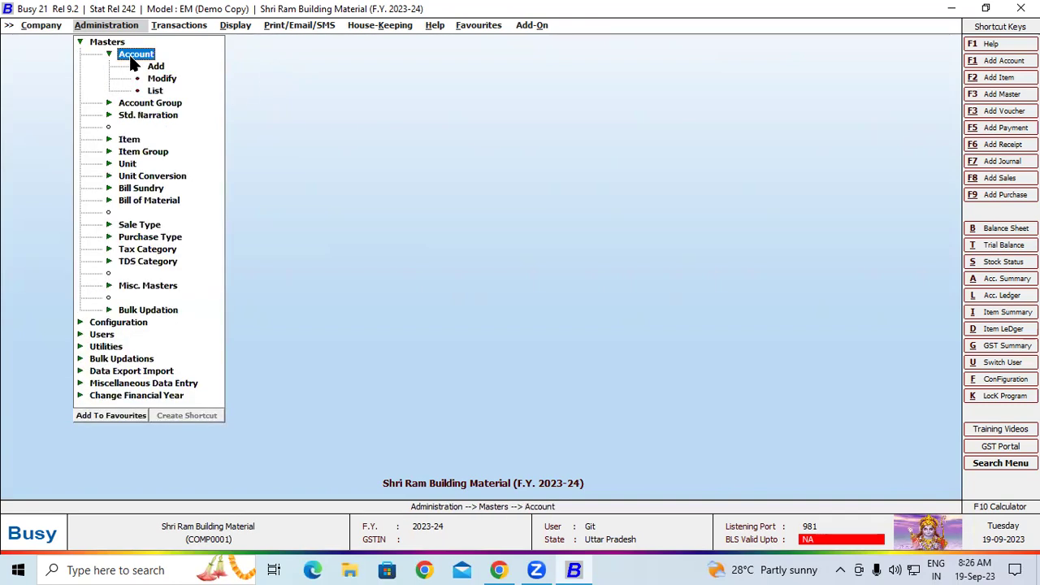
click(147, 67)
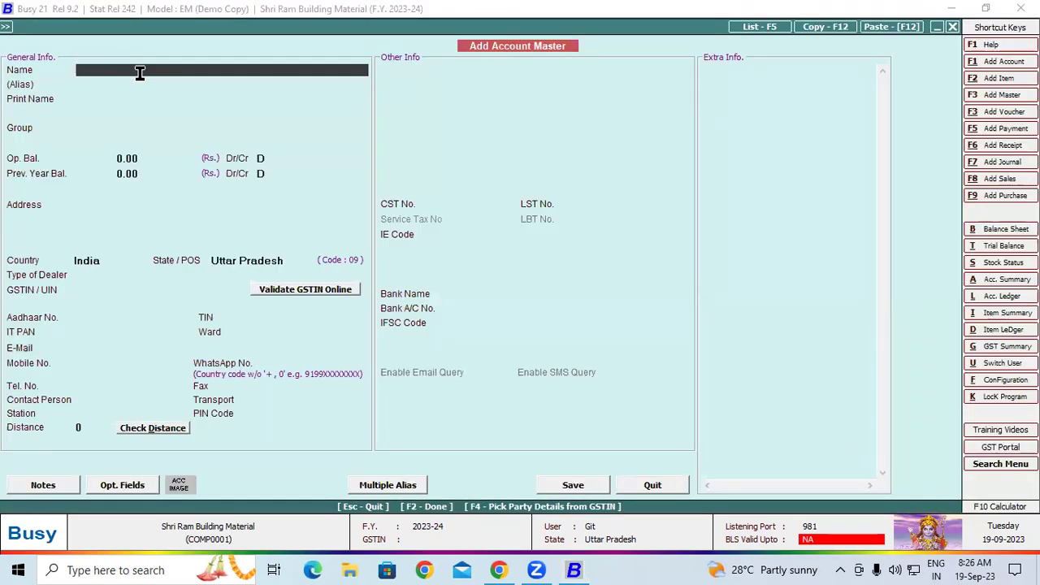
text(Sbi Od)
key(Return)
key(Return)
key(Return)
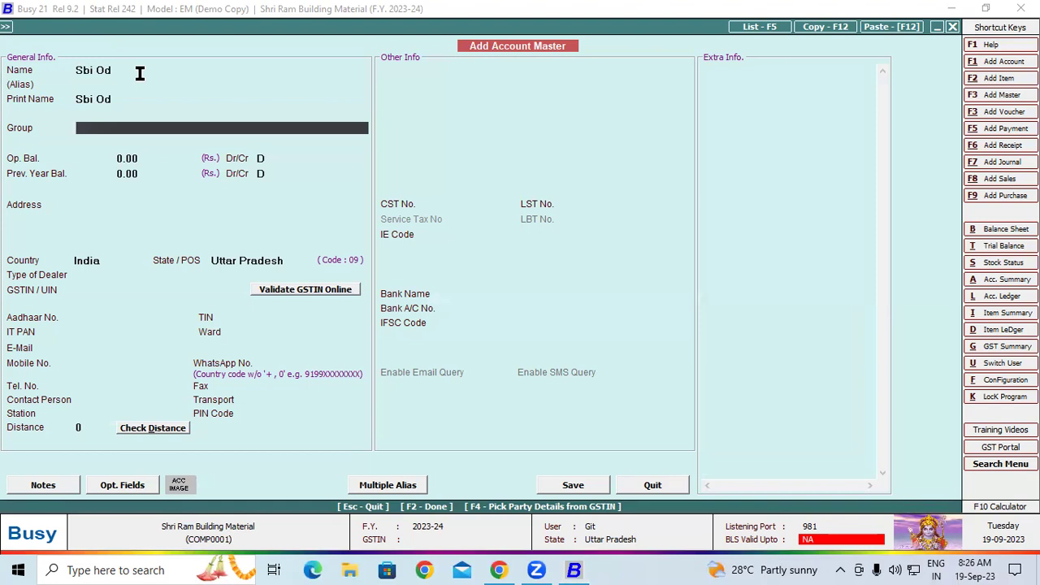
- Assign the new account to the Bank O/D Account group and accept the default opening and previous-year balances
text(ba)
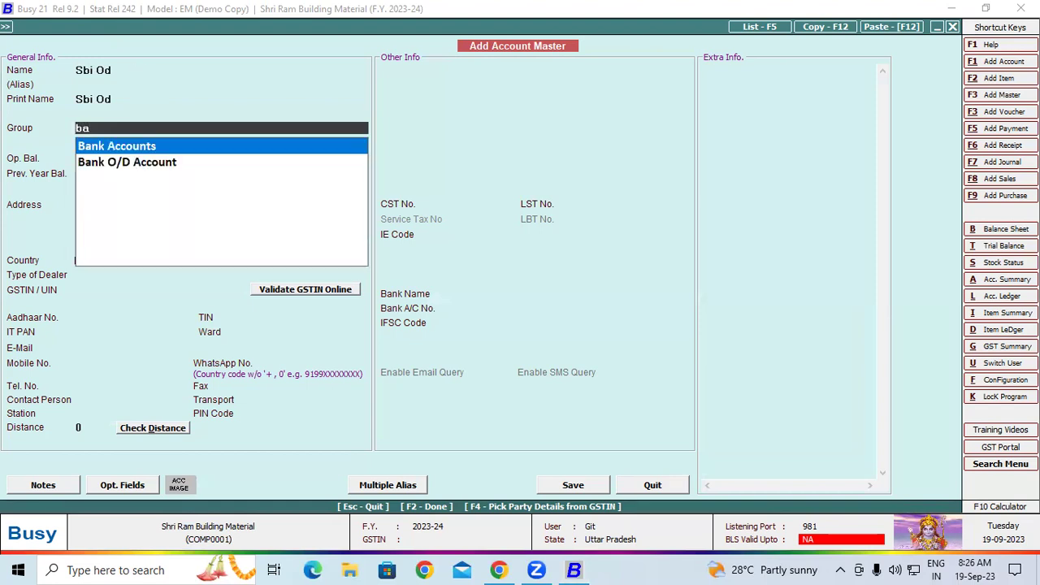
key(Down)
key(Return)
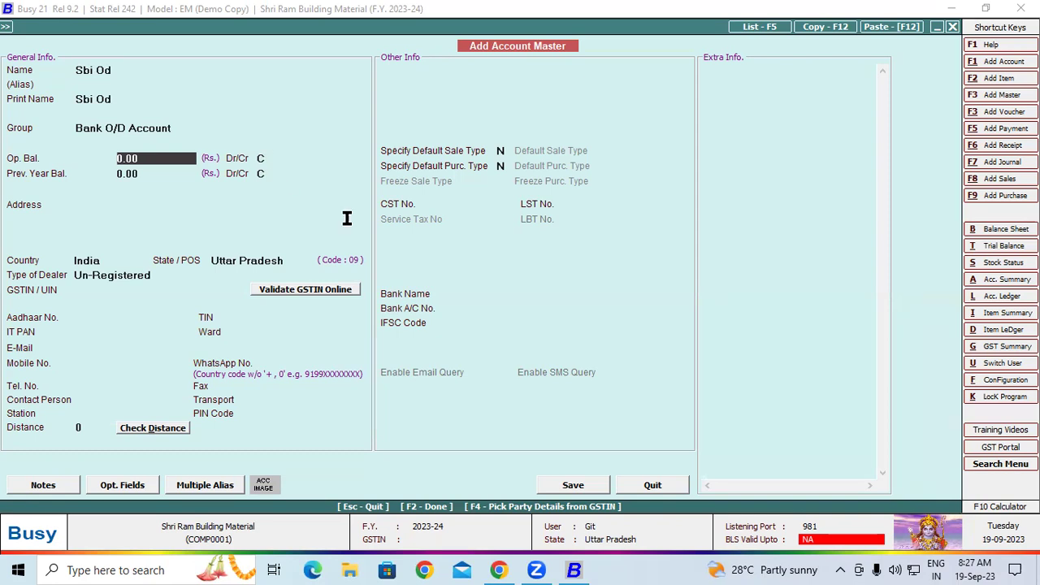
key(Return)
key(Return)
key(Return)
key(Return)
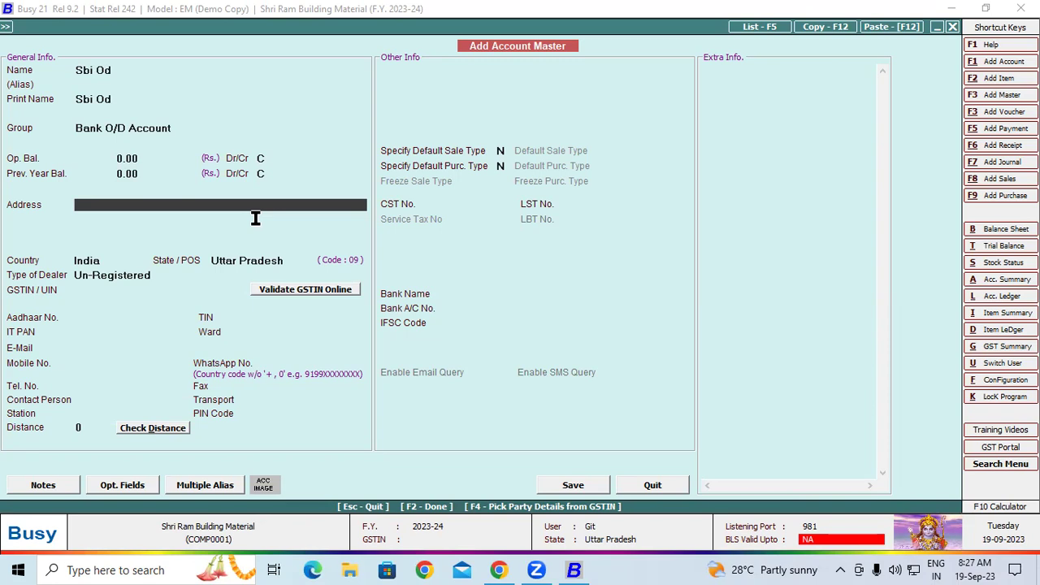
- Enter the bank's address, accept India and Uttar Pradesh as country and state, save the account and close the entry form
text(Ramkola Kushinagar)
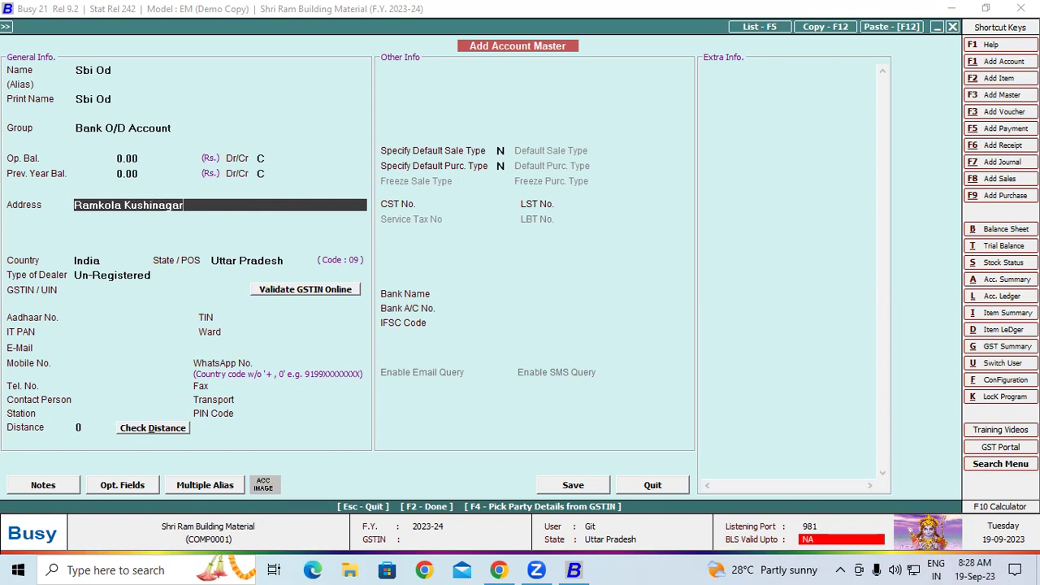
key(Return)
key(Return)
key(Return)
key(Return)
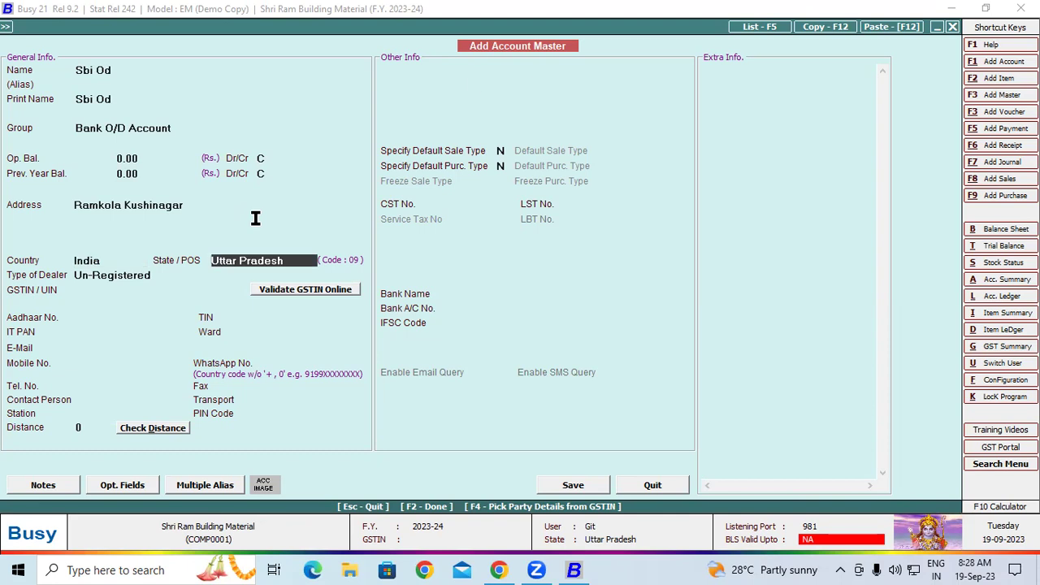
click(575, 486)
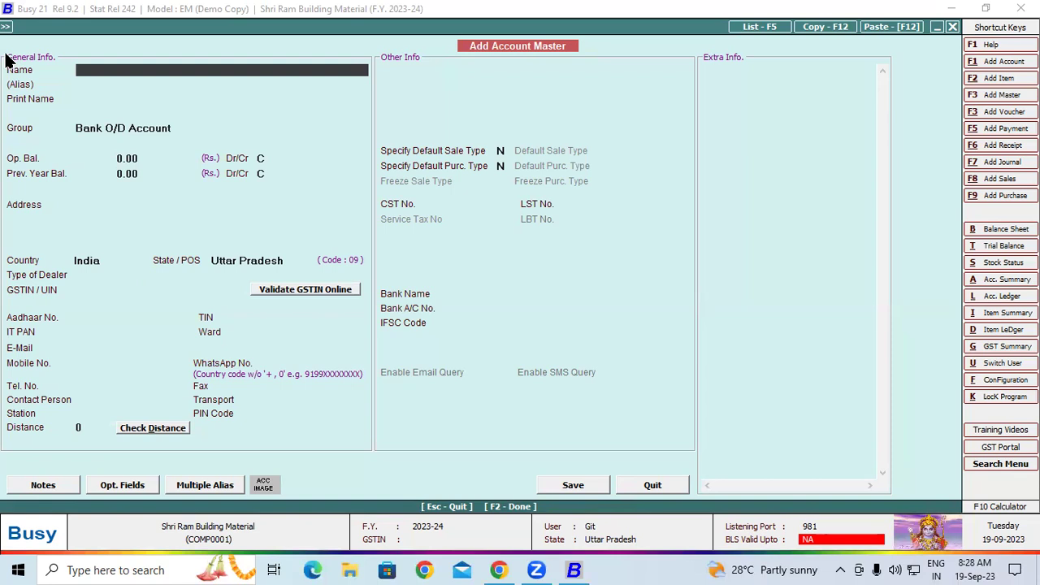
key(Escape)
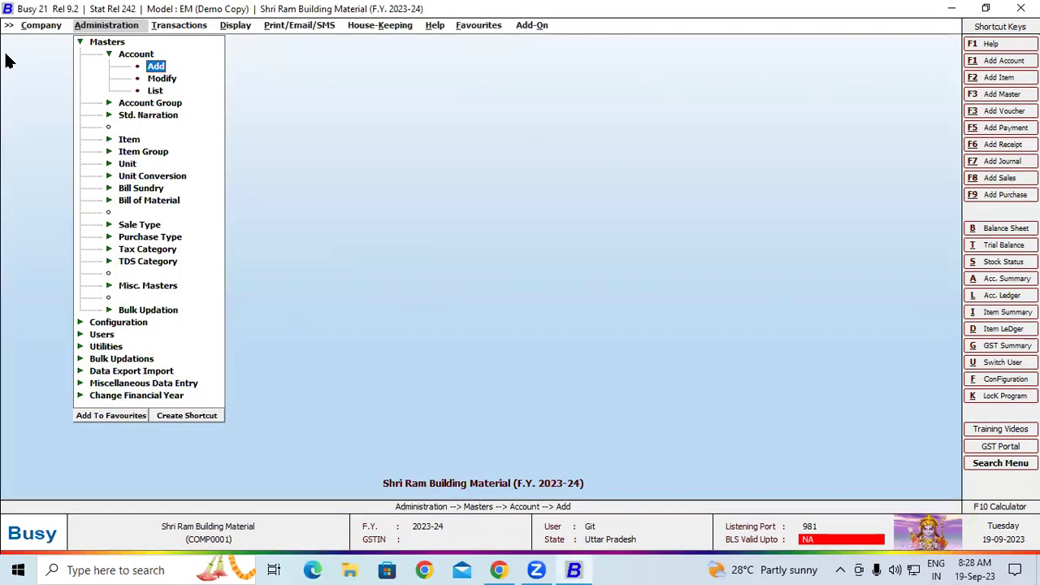
key(Down)
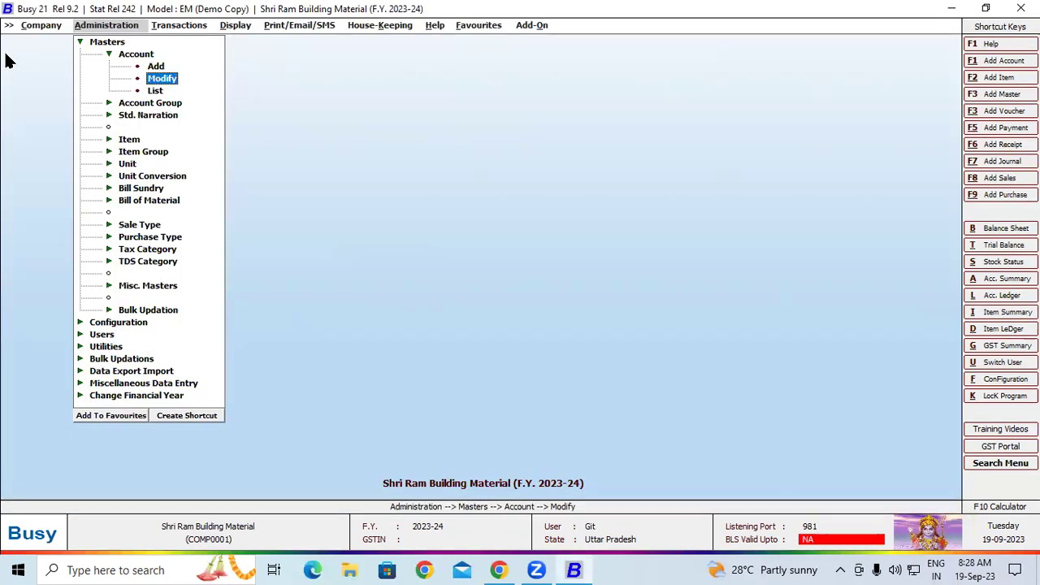
key(Return)
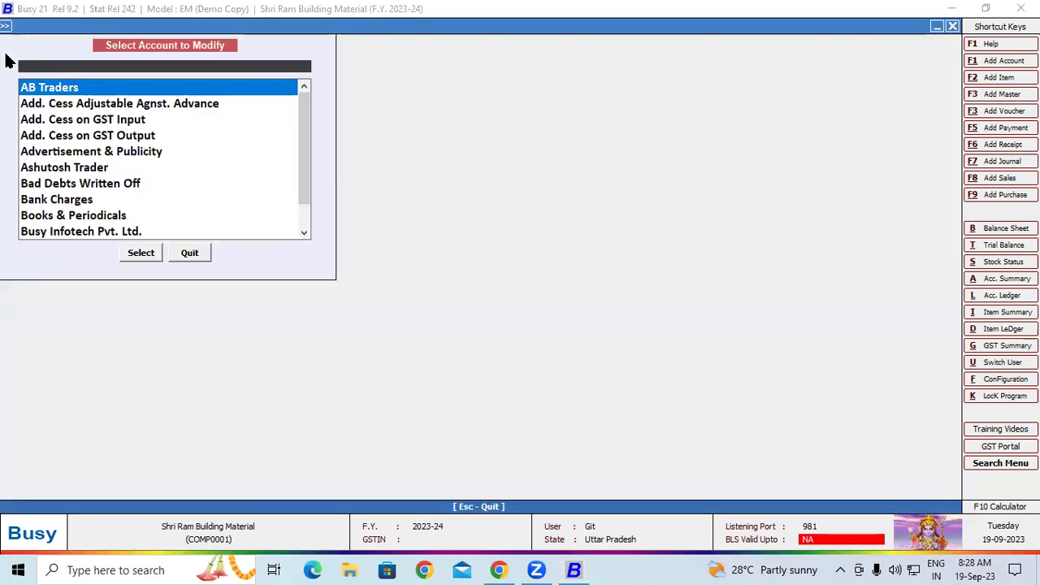
key(Escape)
- View the list of all accounts in standard format on screen without GST details, and close it
key(Down)
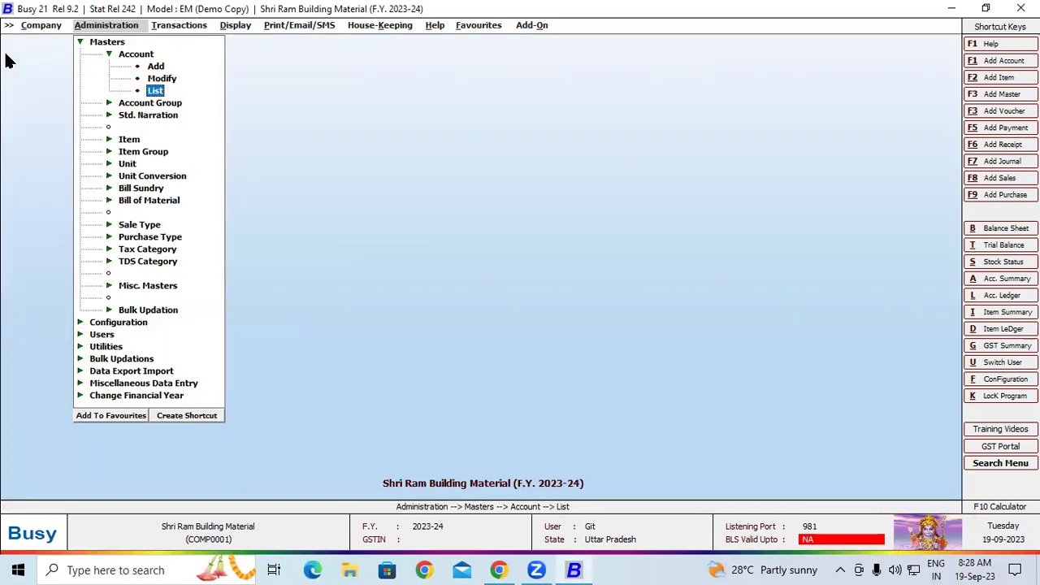
key(Return)
key(Return)
key(Return)
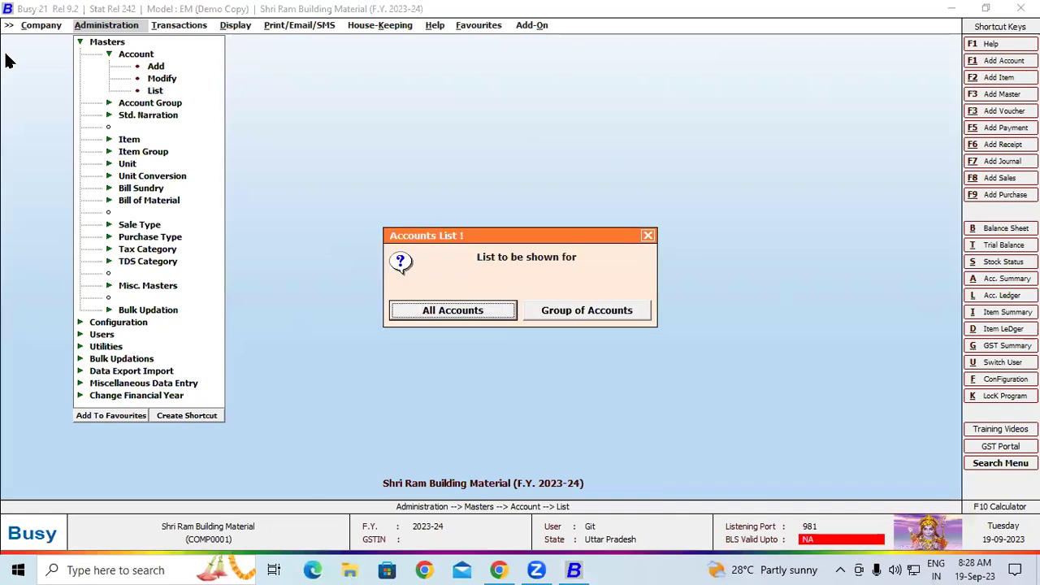
key(Escape)
key(Return)
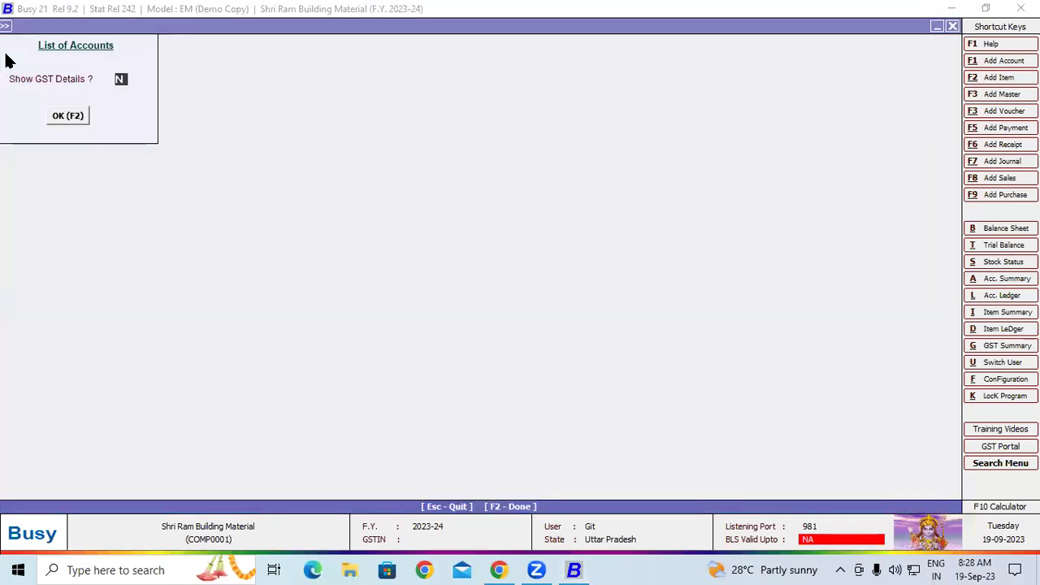
key(Return)
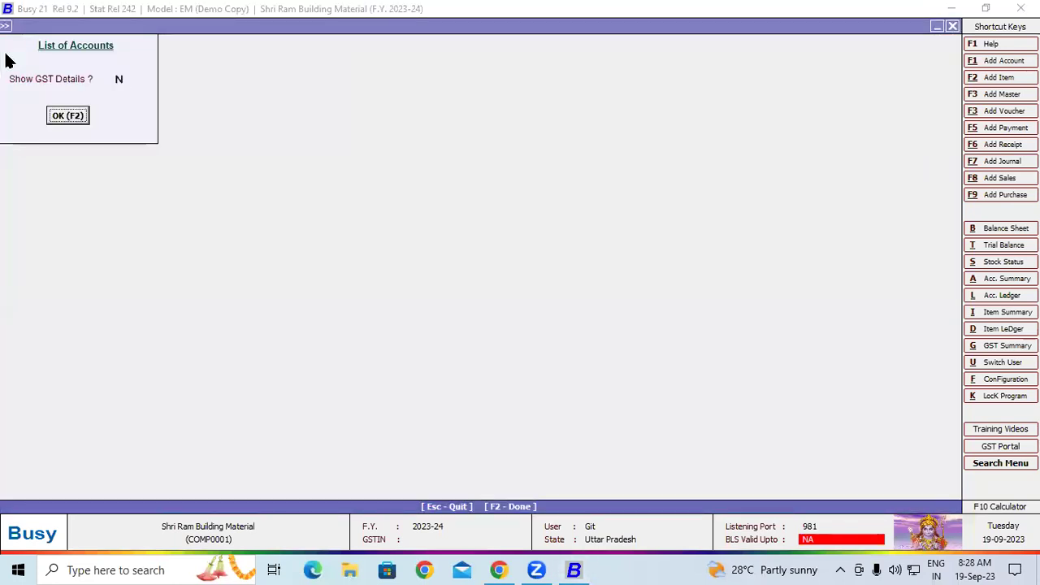
key(Return)
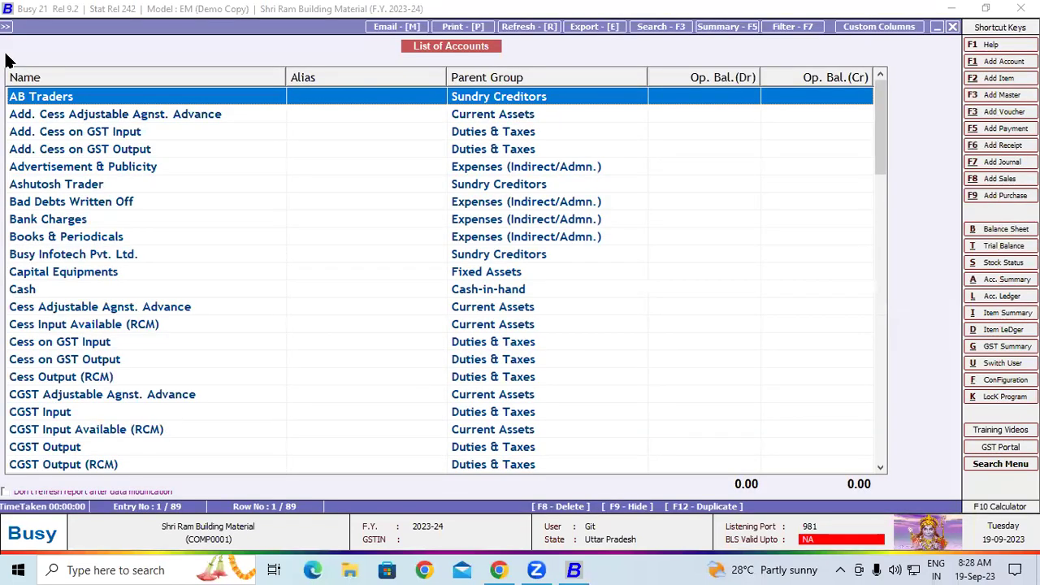
key(Escape)
key(Escape)
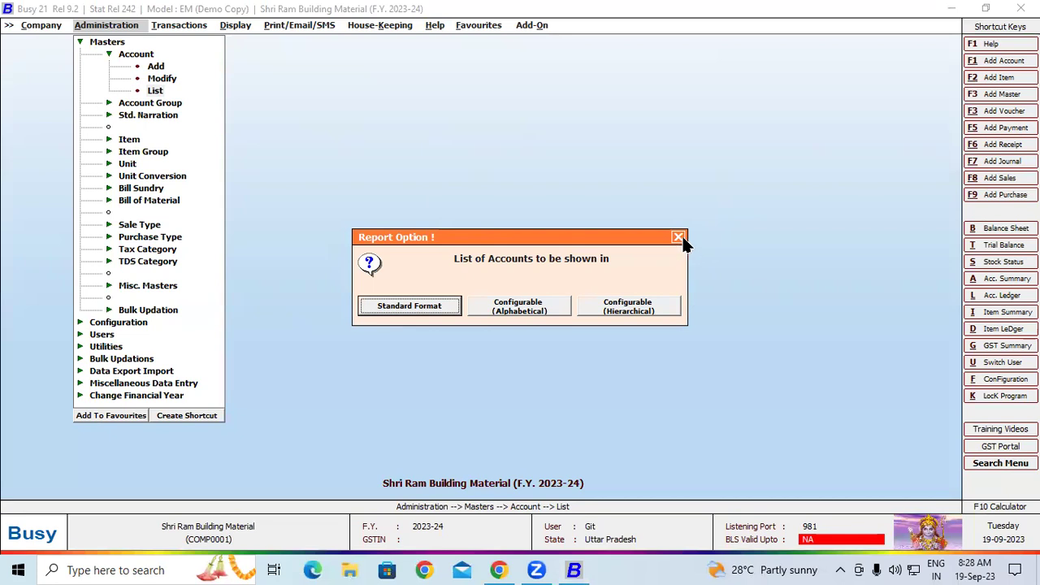
key(Return)
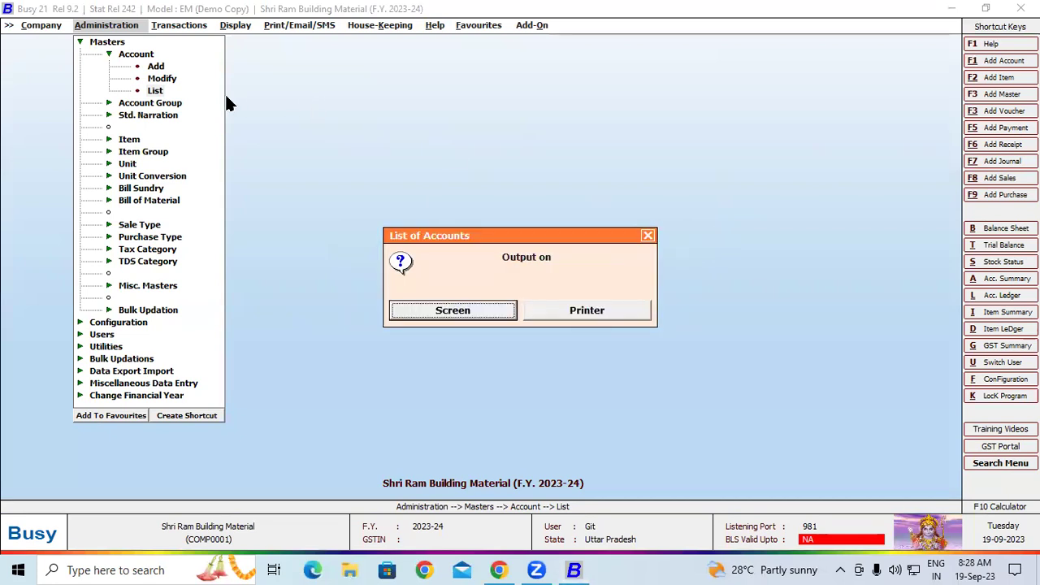
click(648, 237)
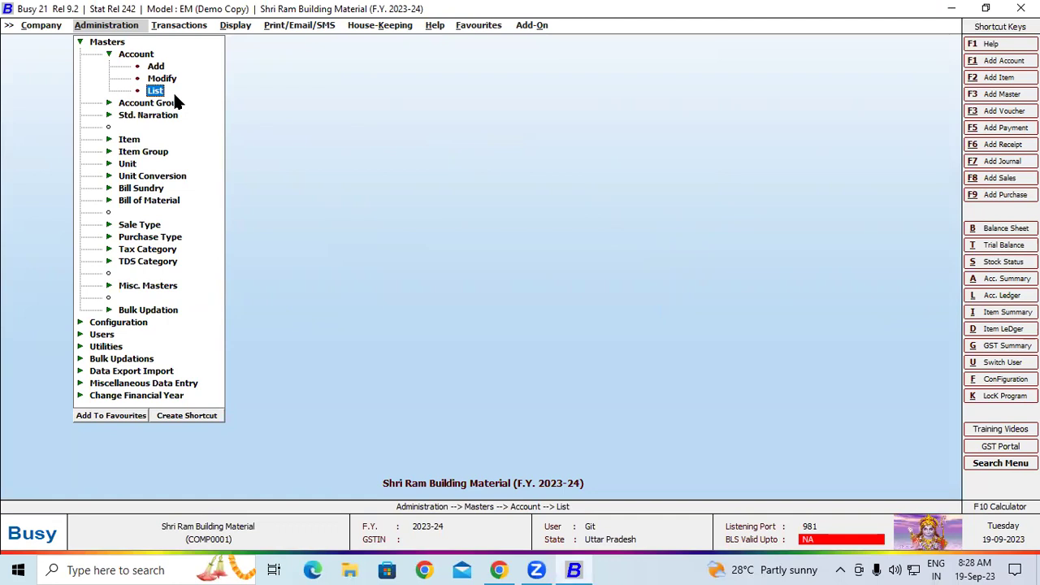
- Display the list of all accounts in the Configurable (Alphabetical) format
key(Return)
key(Return)
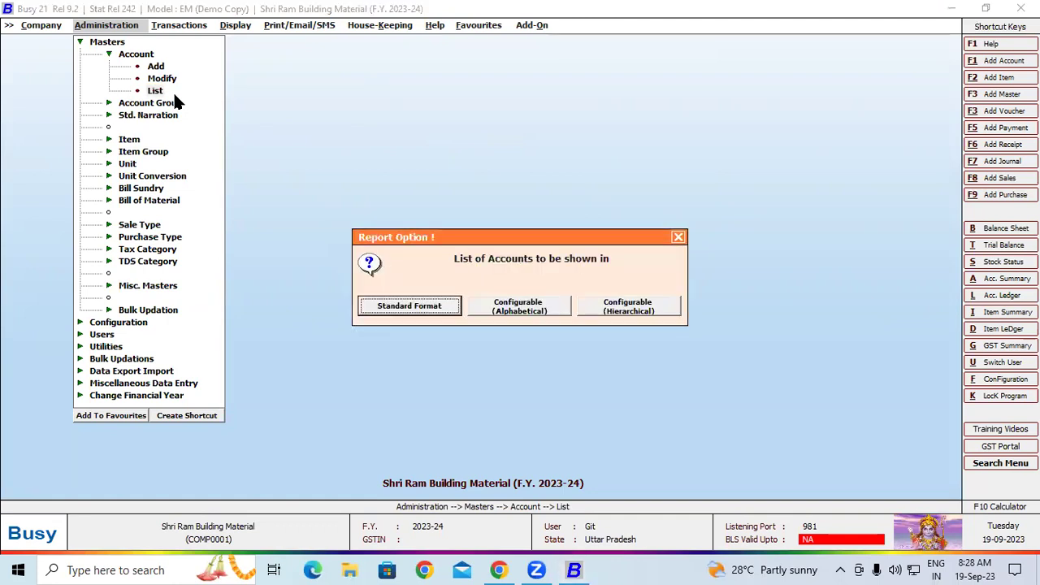
click(544, 313)
click(447, 310)
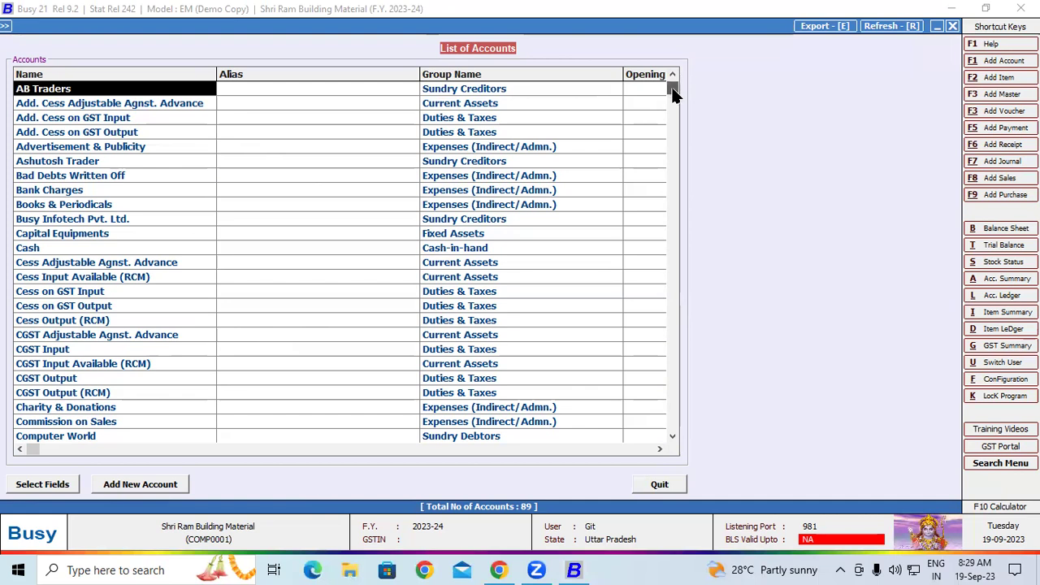
- Find the Sbi Od account in the list and open it for modification
scroll(667, 144, down, 4)
scroll(669, 153, up, 4)
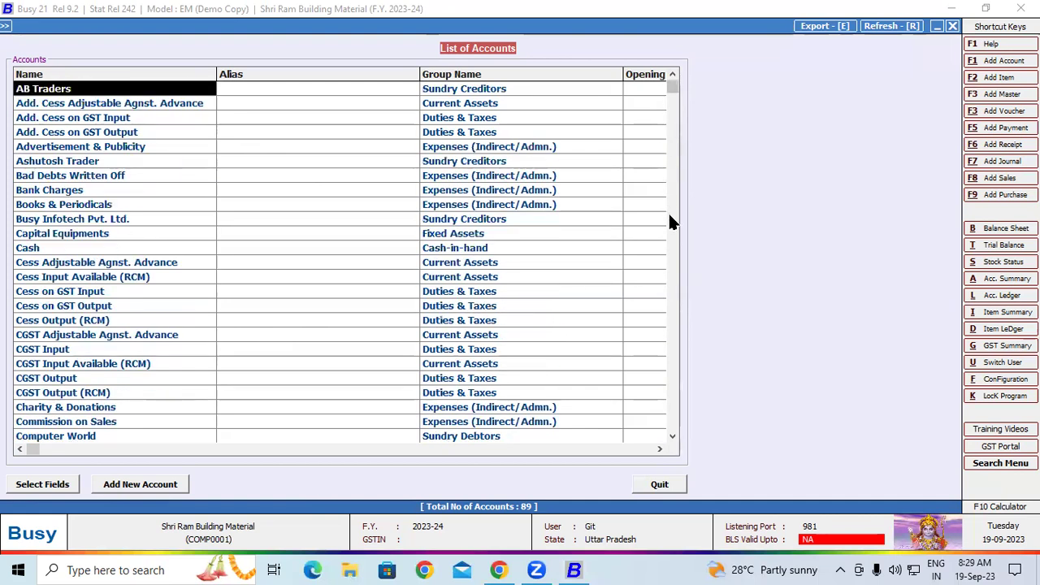
click(672, 437)
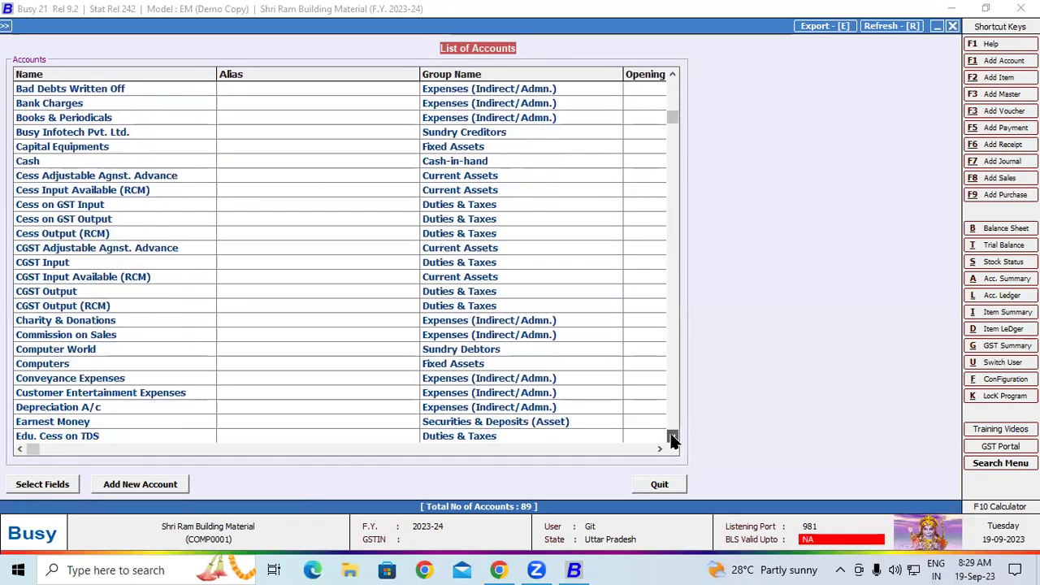
click(672, 439)
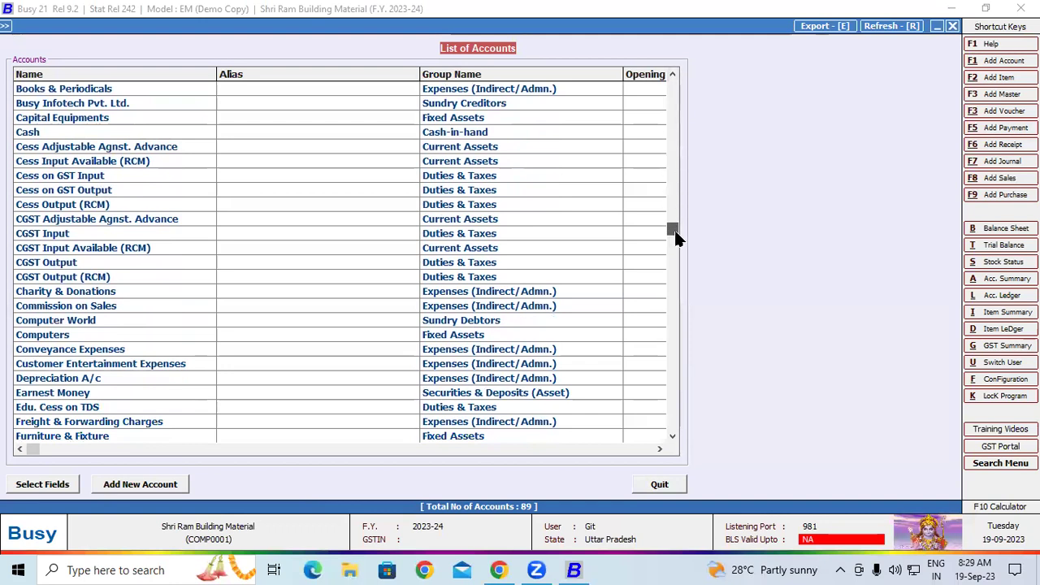
drag(675, 230, 674, 272)
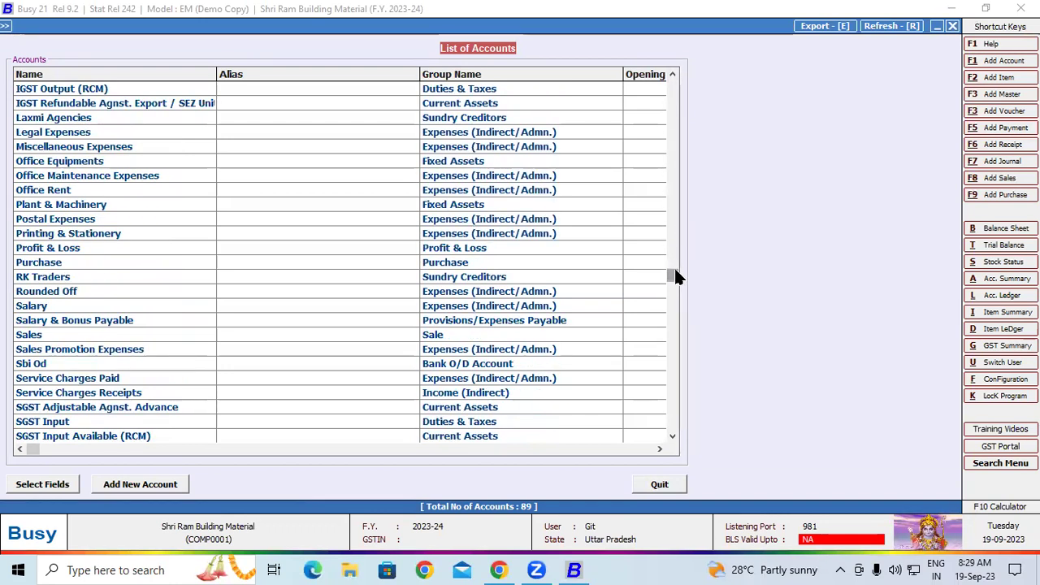
click(45, 364)
click(47, 364)
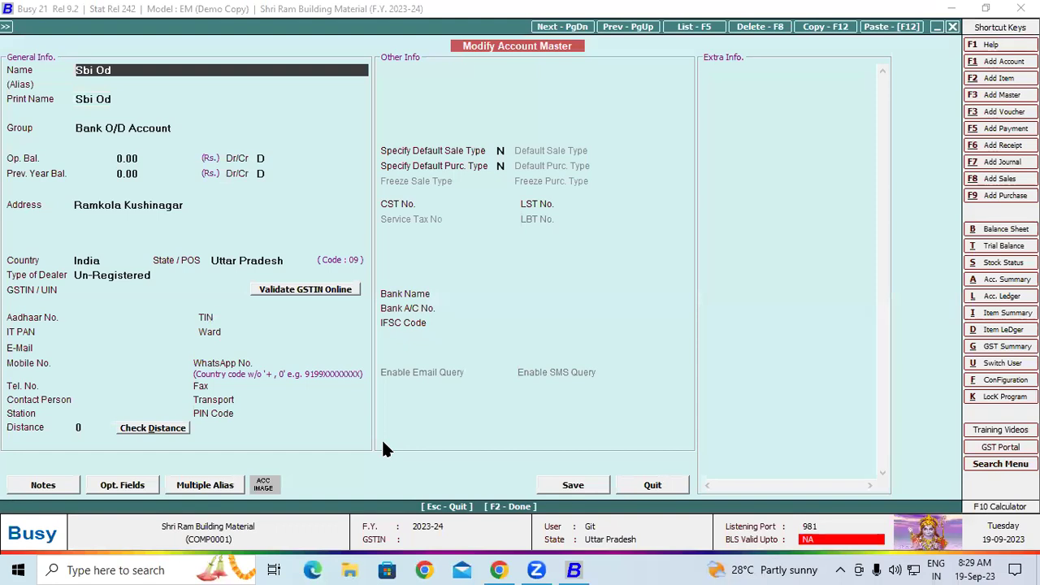
- Set the opening balance of the Sbi Od account to Rs. 6,83,319.44
key(Return)
key(Return)
key(Return)
key(Return)
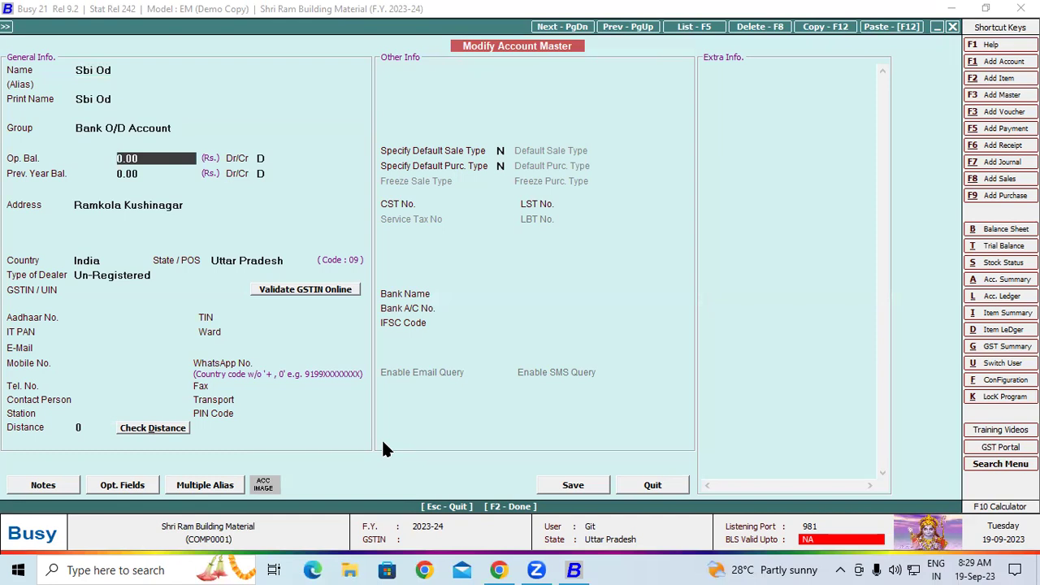
text(683319.44)
key(Return)
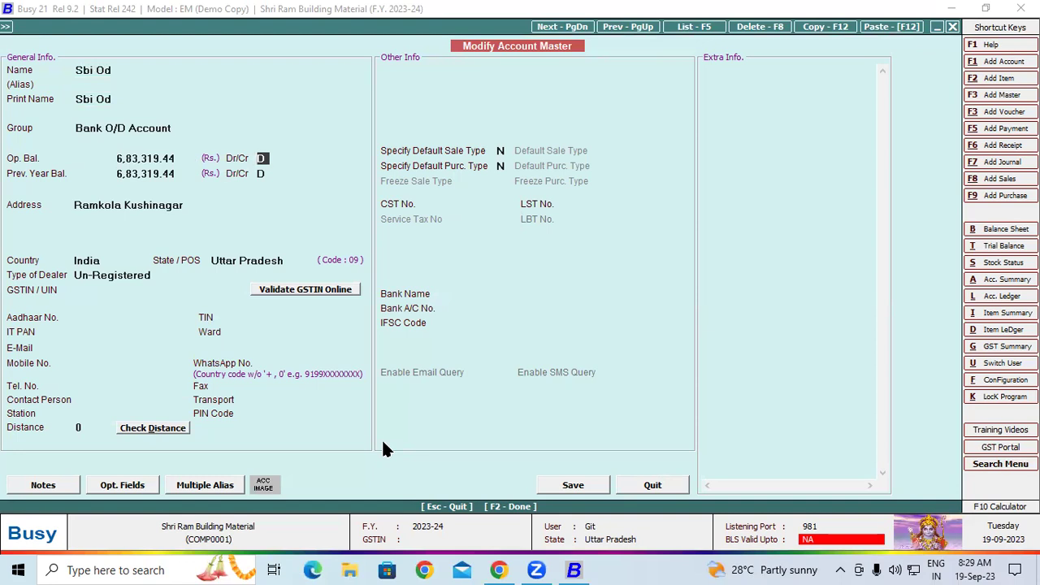
- Mark the opening and previous year balances as credit, save the account and leave the account list
key(Return)
key(Return)
click(574, 483)
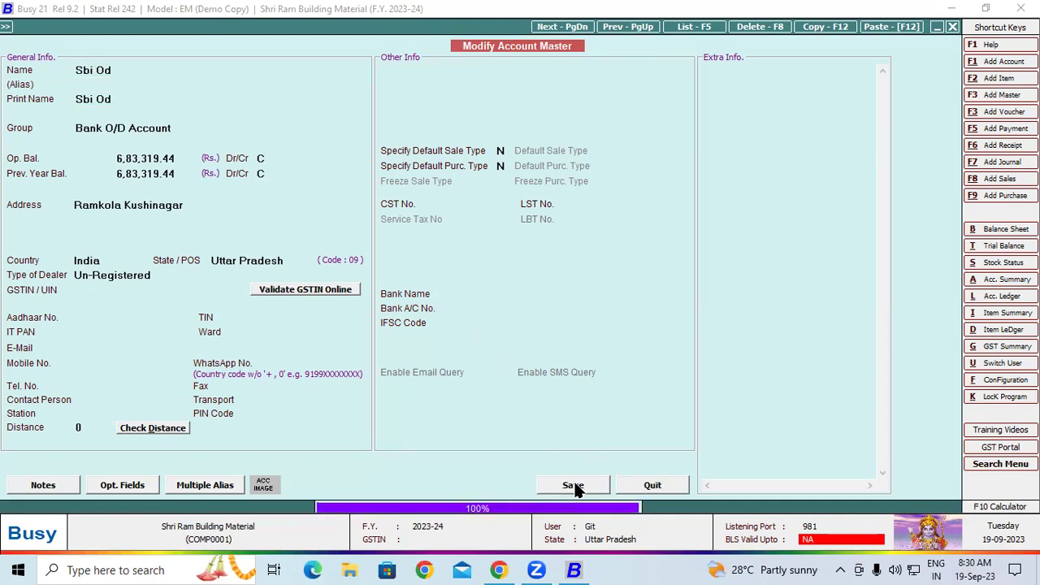
key(Escape)
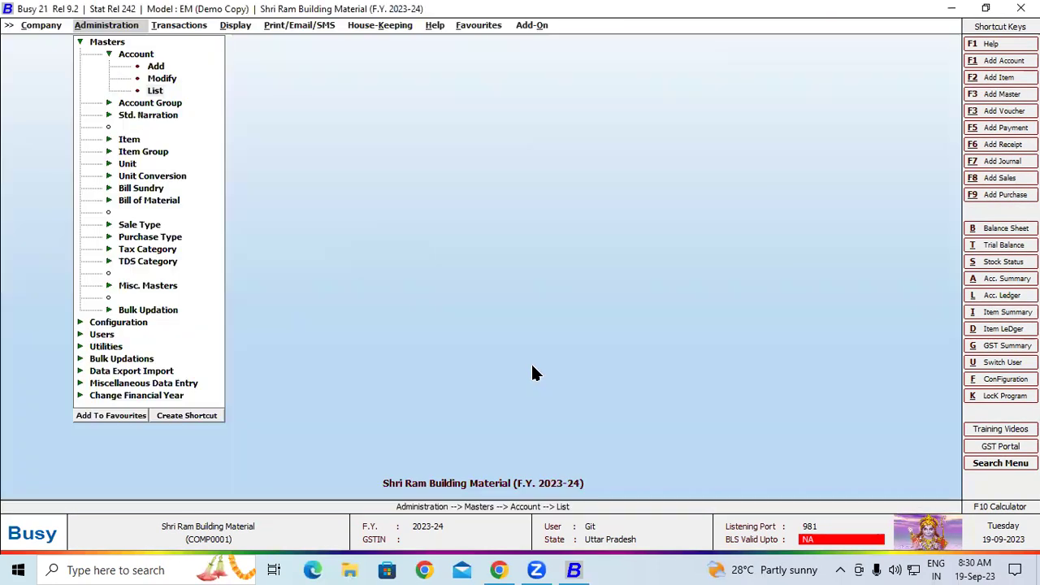
key(Escape)
key(Escape)
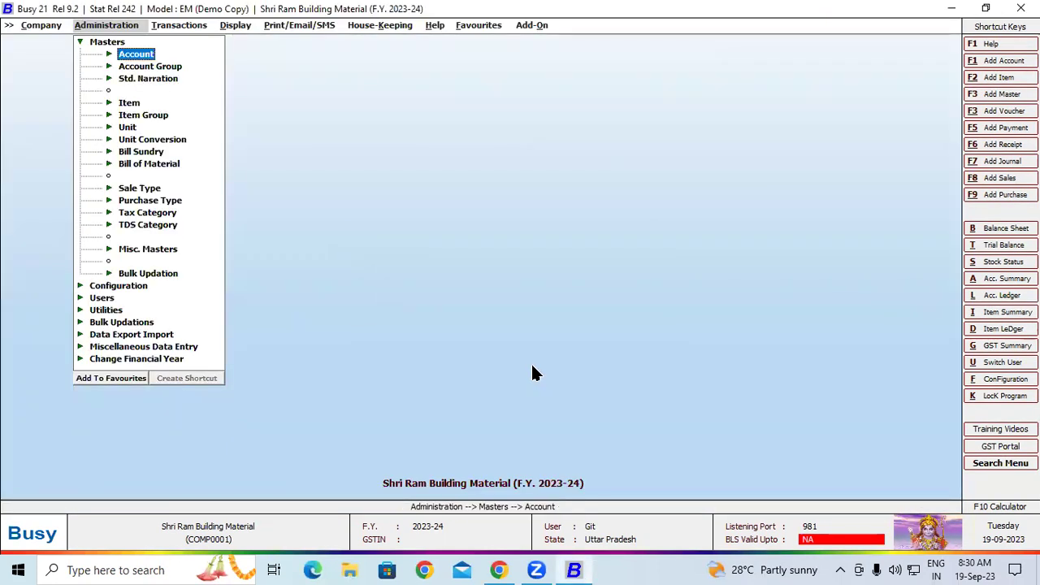
- Start a new contra voucher in the Main series dated 01-04-2023
key(Right)
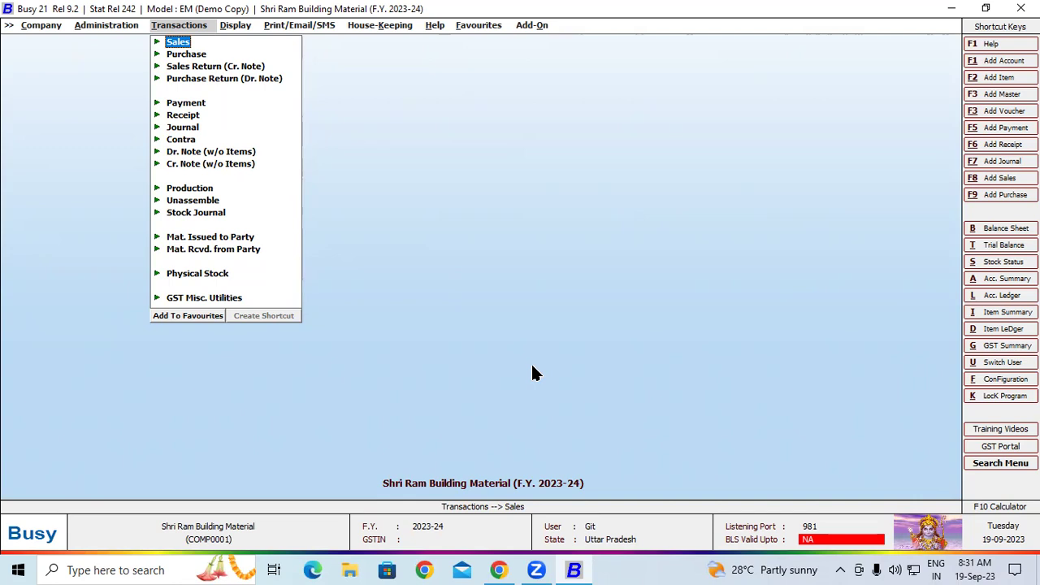
click(170, 138)
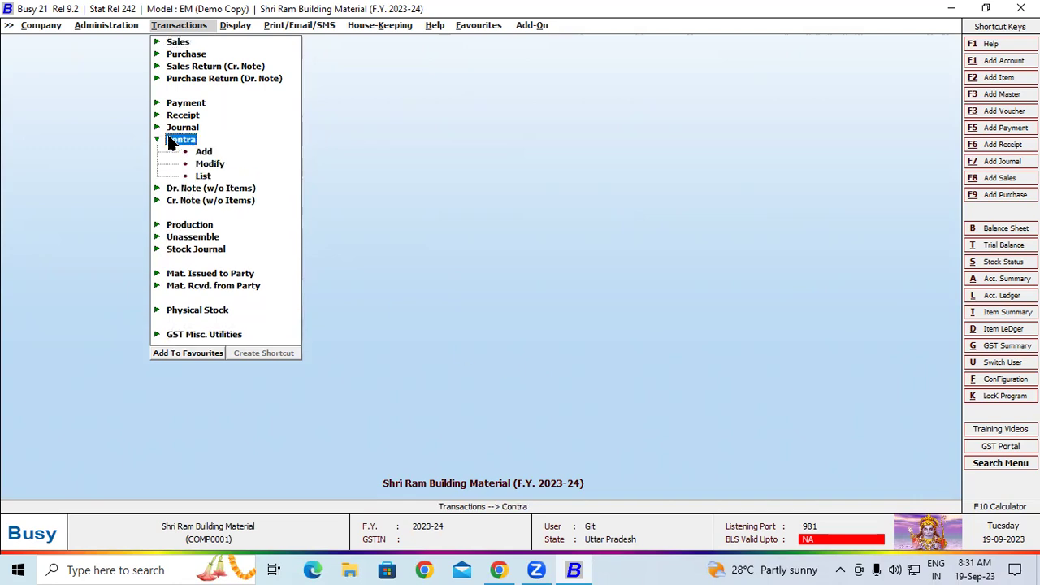
click(189, 152)
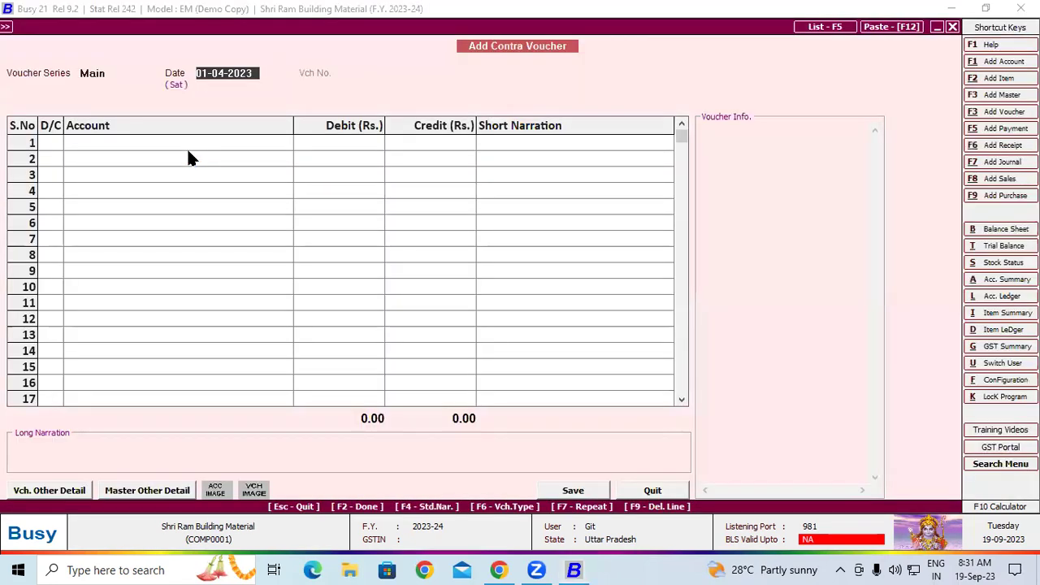
key(Return)
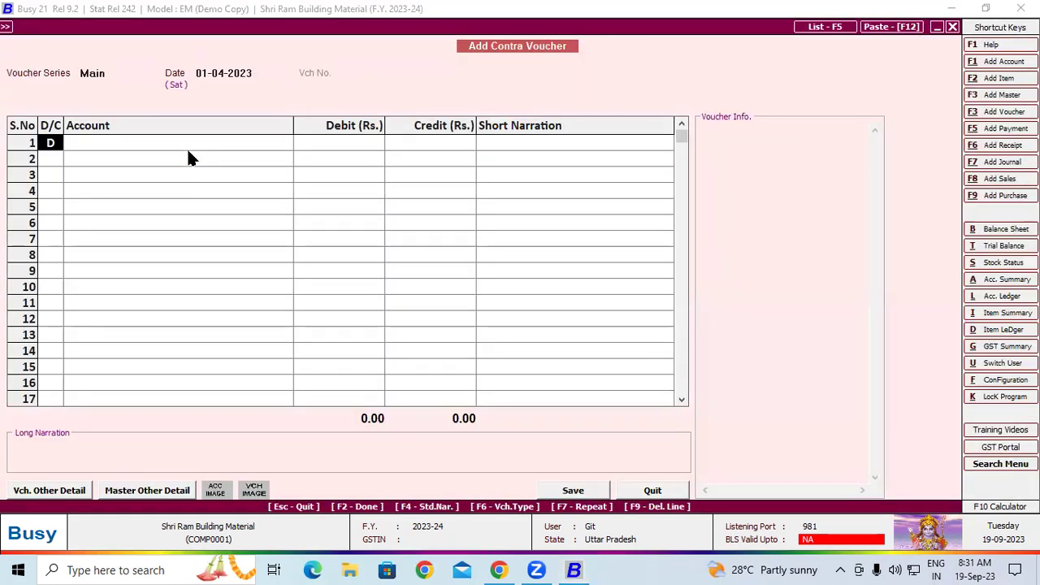
- Debit the Sbi Od account with Rs. 11,980 on the first line of the contra voucher
key(Return)
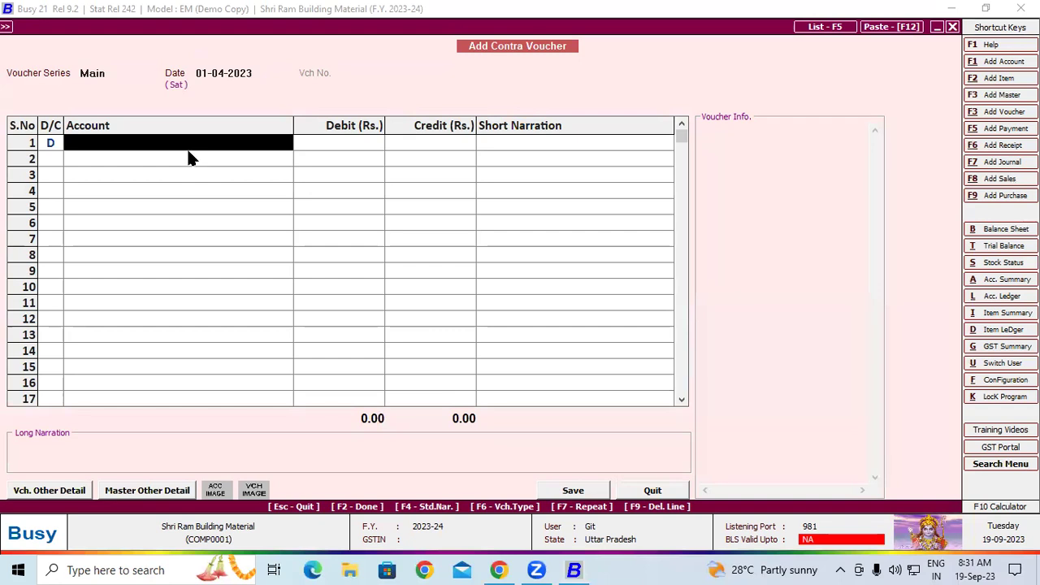
text(s)
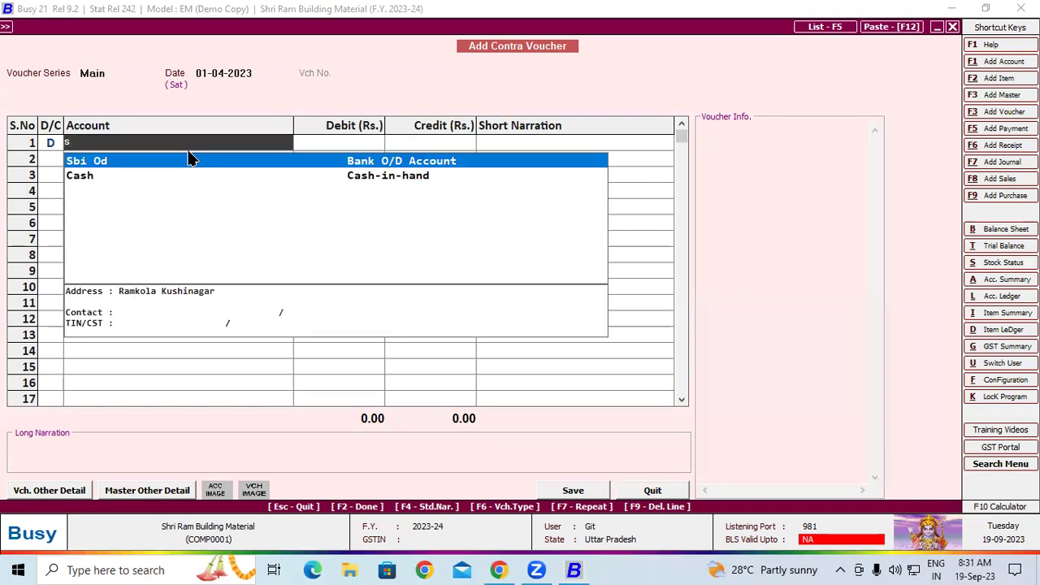
key(Return)
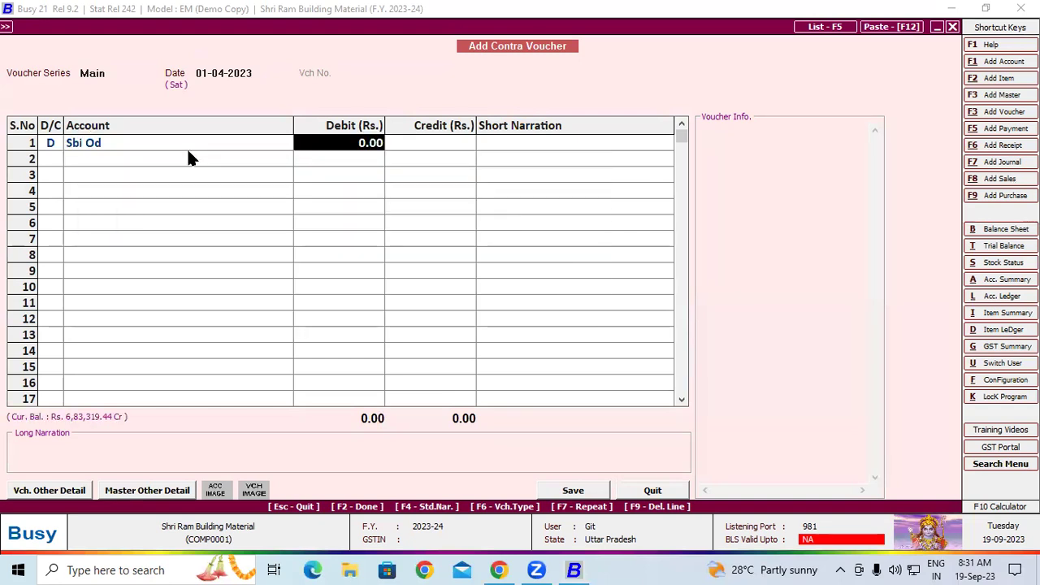
text(11,)
text(98)
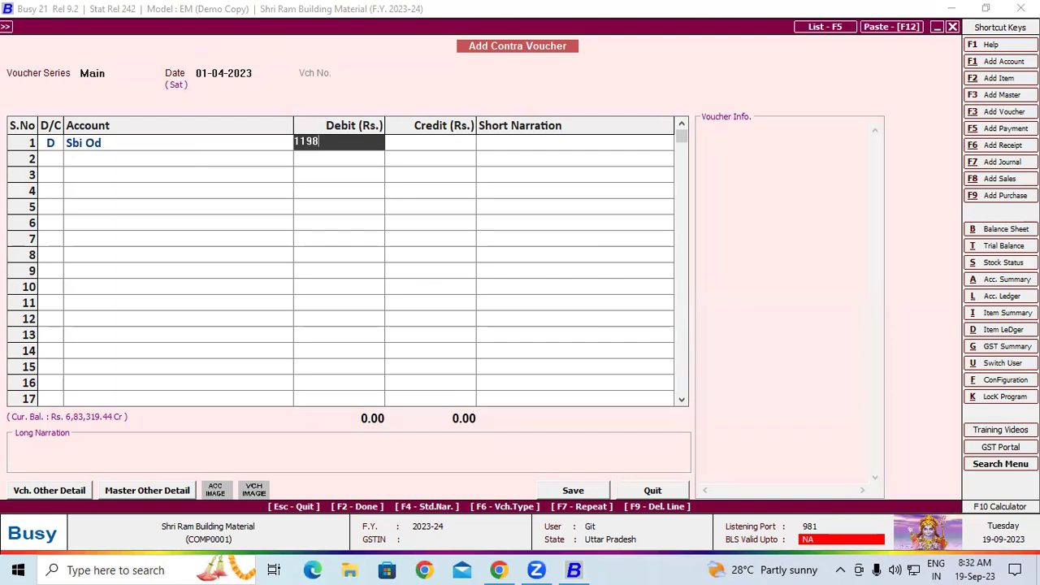
text(0)
key(Return)
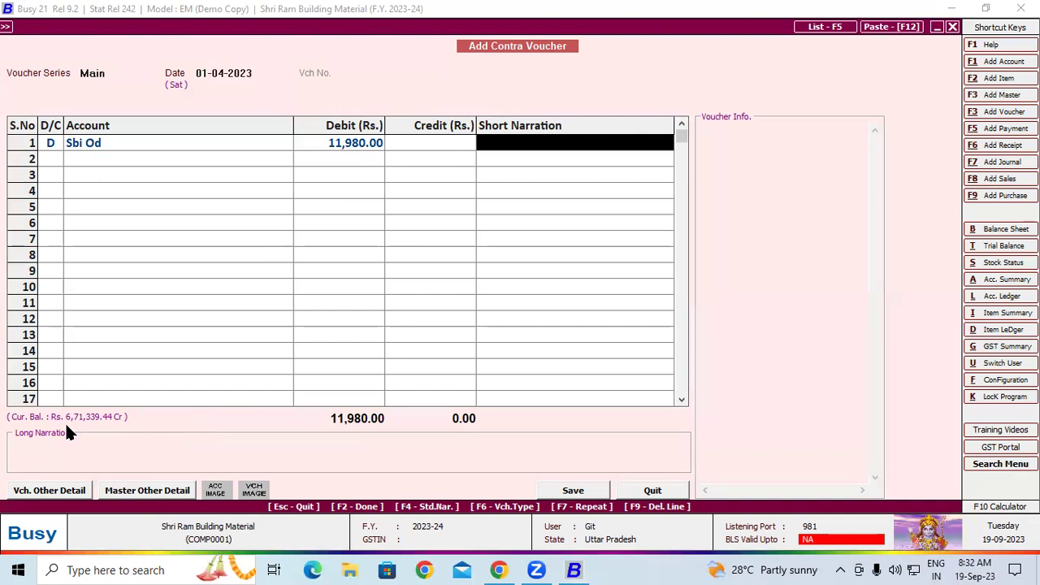
- Credit Cash with Rs. 11,980 on the second line, leave the narrations empty and save the contra voucher
key(Return)
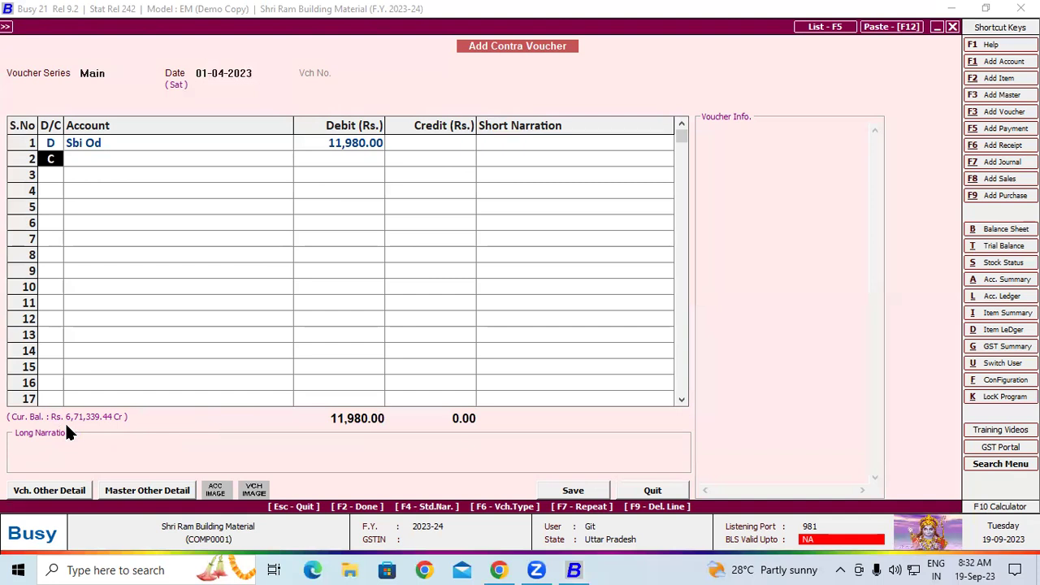
key(Return)
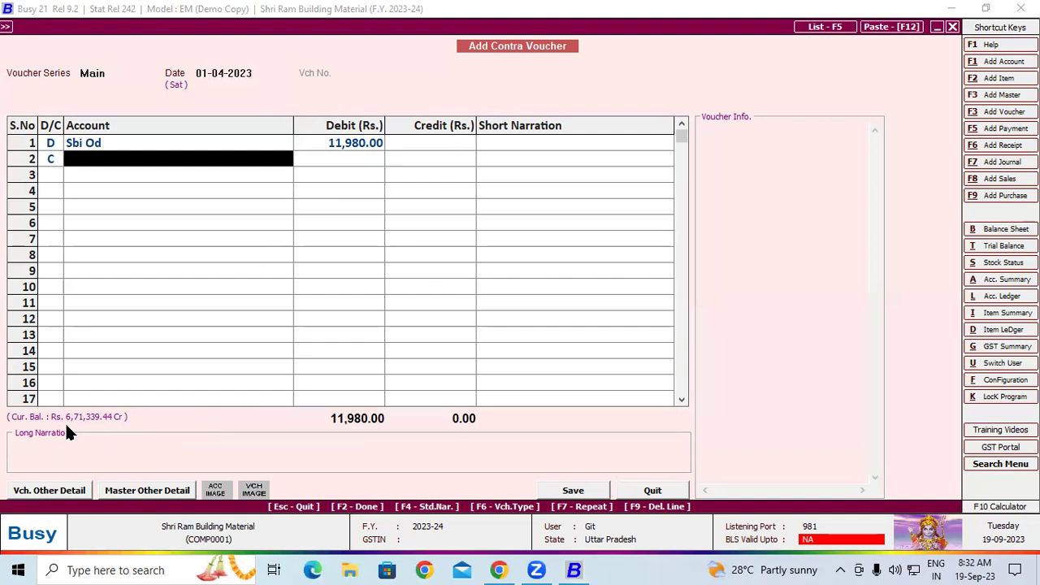
text(c)
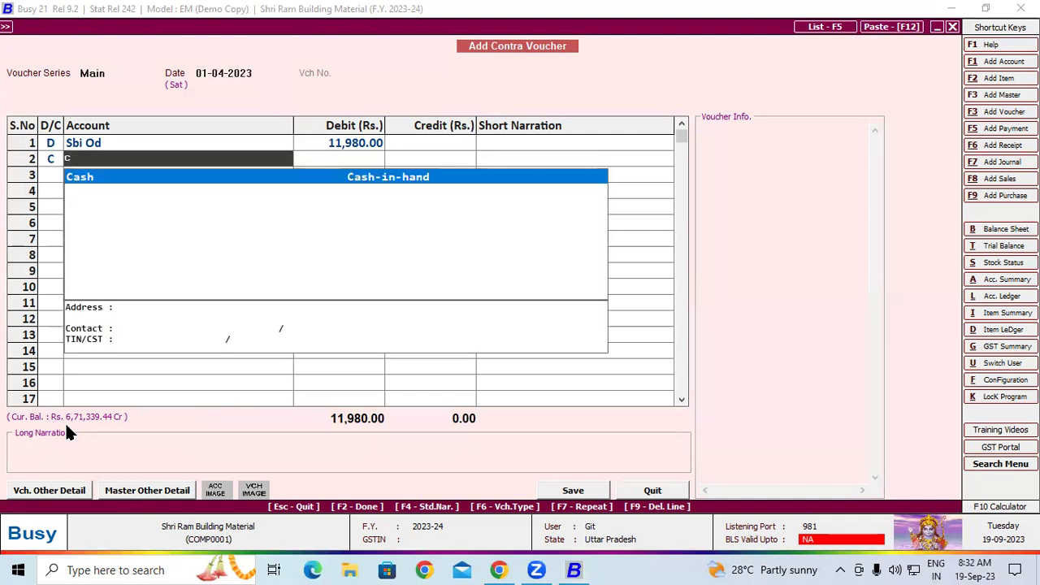
key(Return)
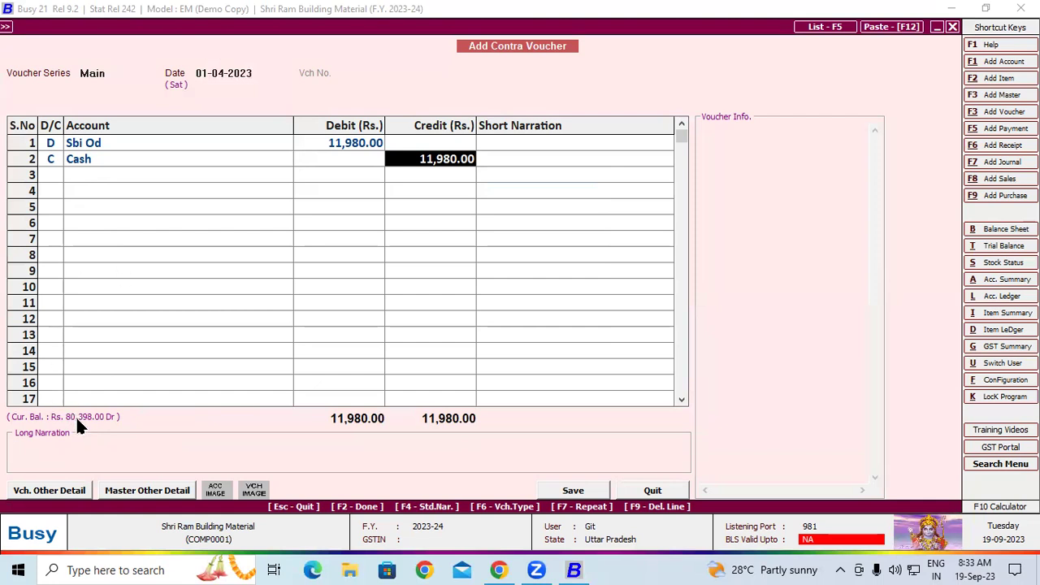
click(329, 148)
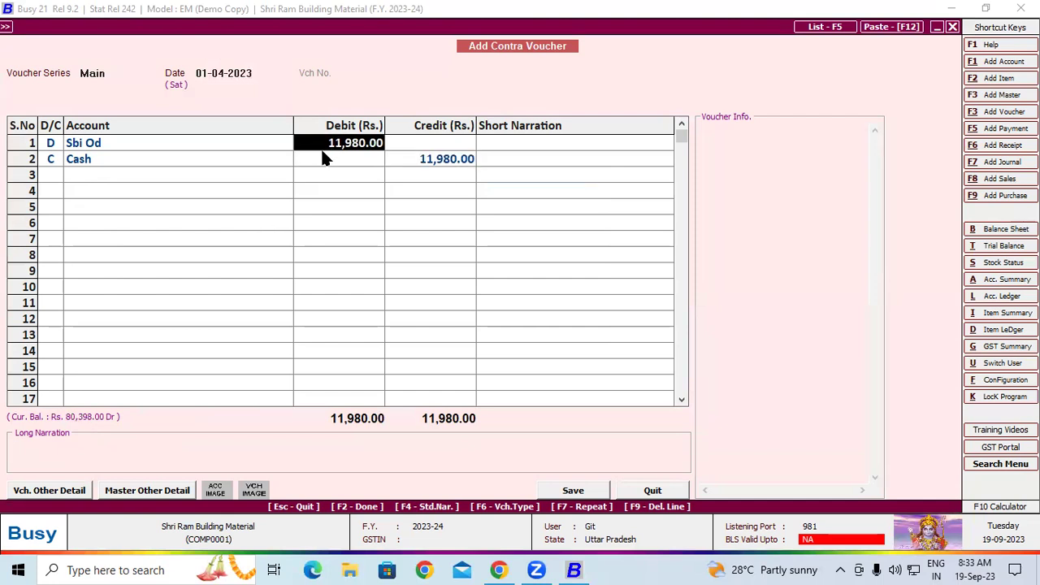
key(Return)
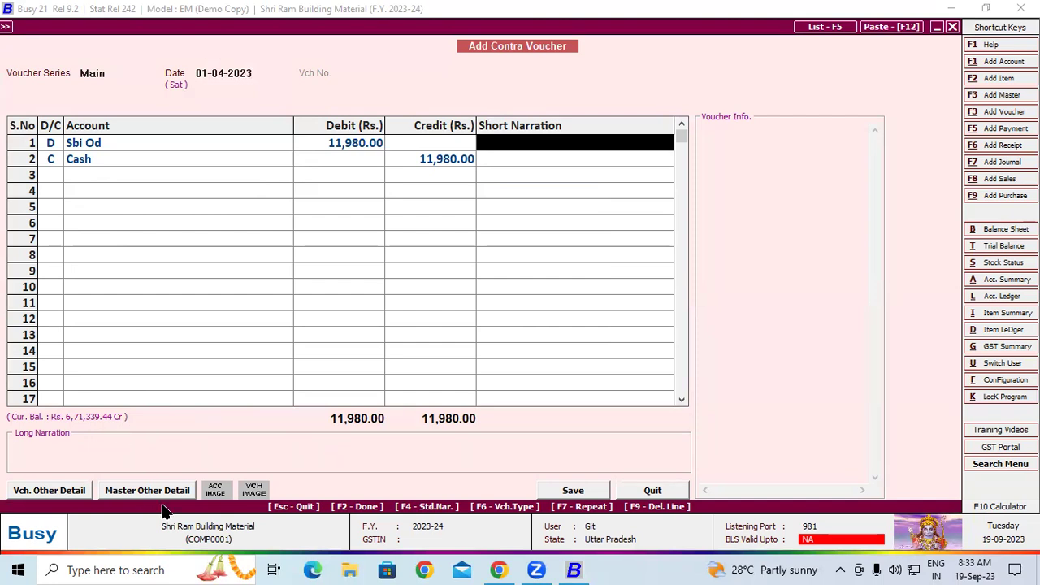
click(586, 491)
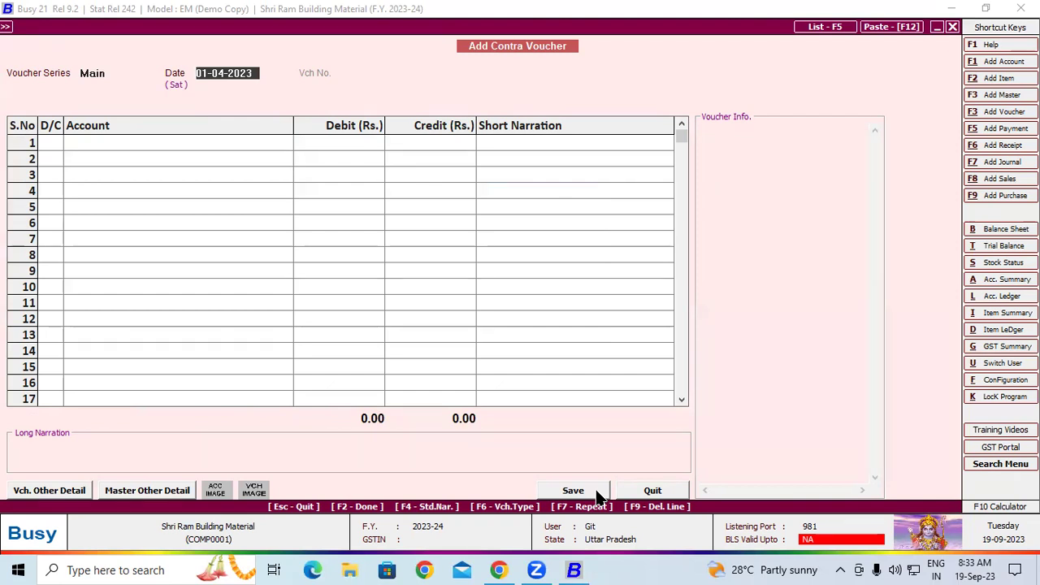
- Debit Sbi Od with Rs. 1,50,000 on the first line of another contra voucher dated 01-04-2023
click(96, 143)
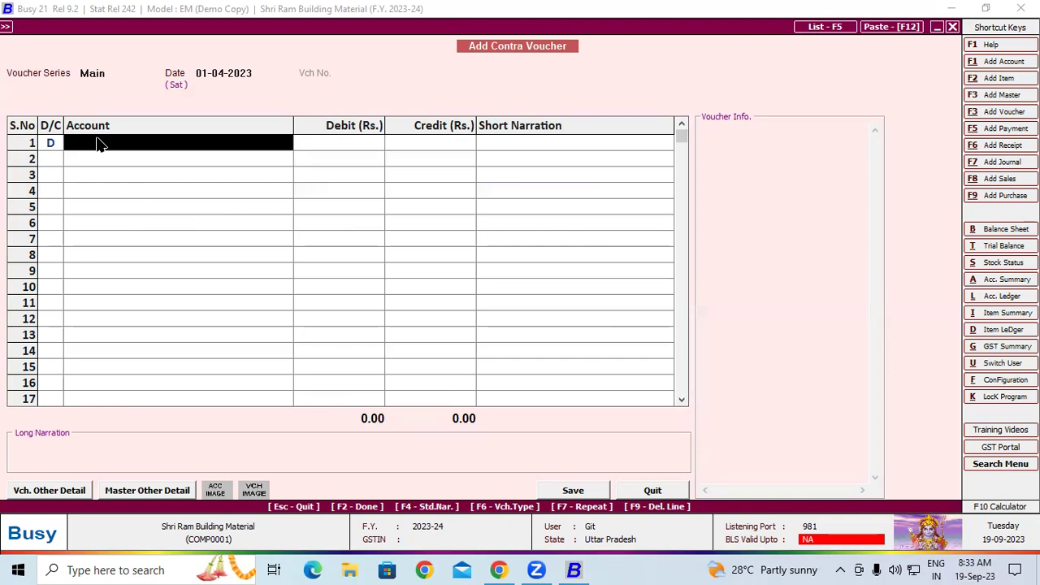
text(s)
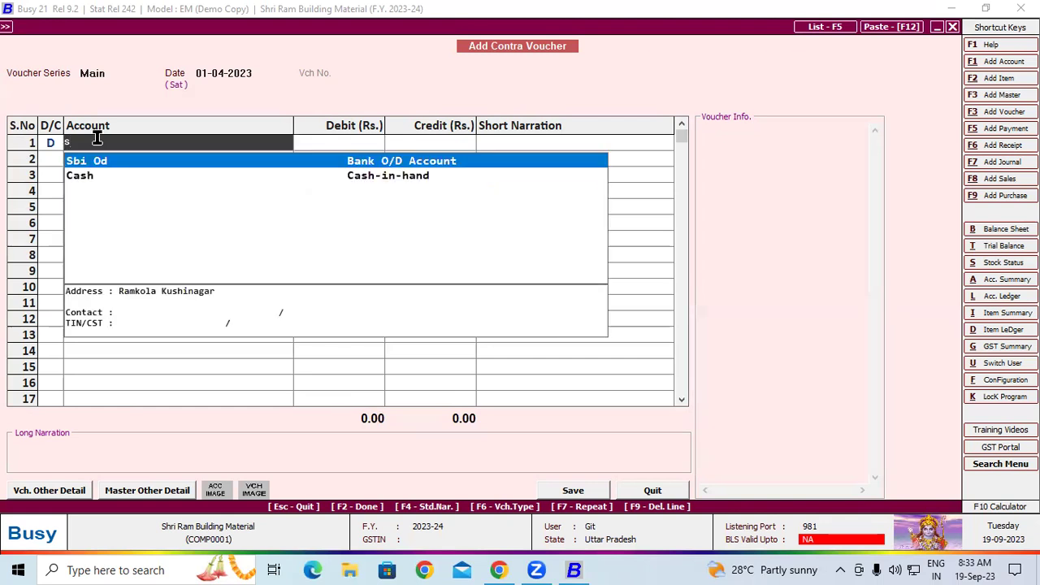
key(Return)
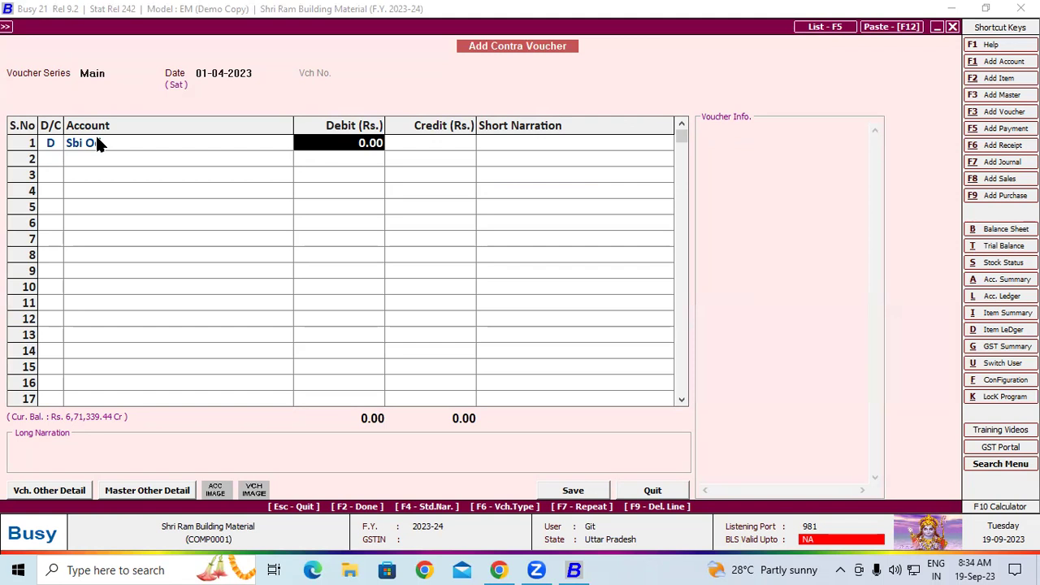
text(150)
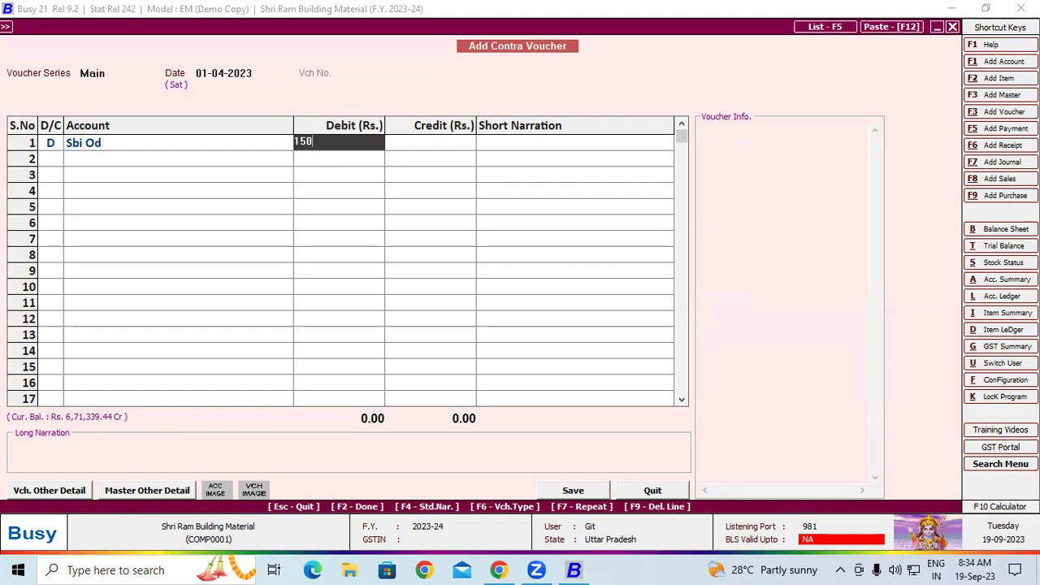
text(000)
key(Return)
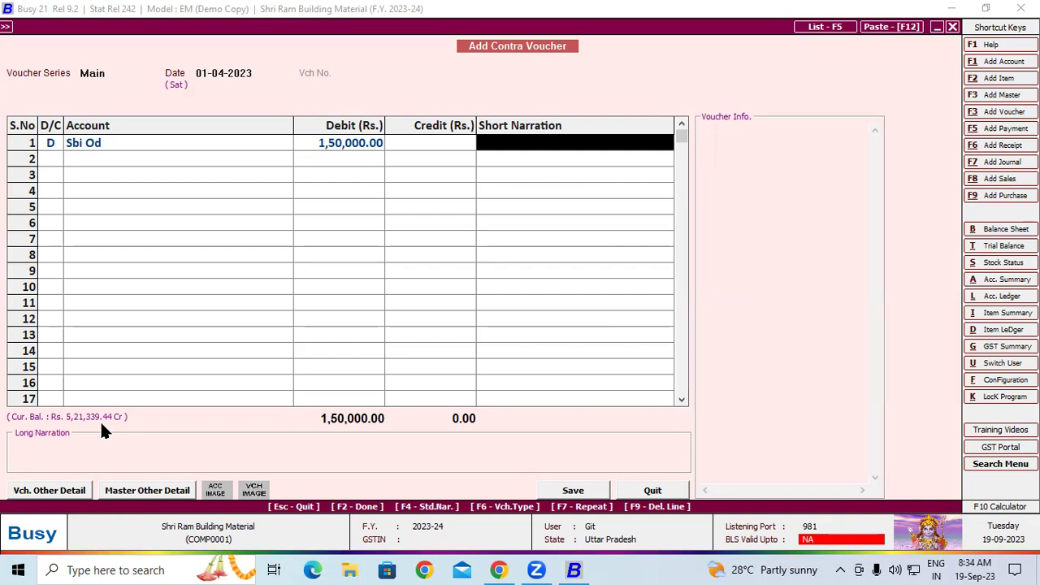
- Credit Cash with Rs. 1,50,000 on the second line and save the contra voucher
key(Return)
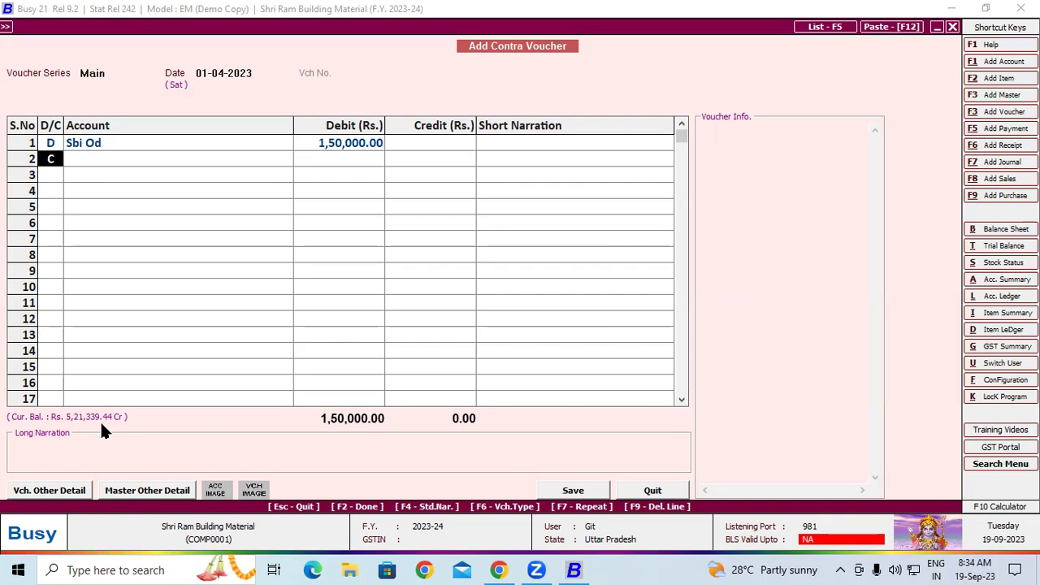
key(Return)
text(c)
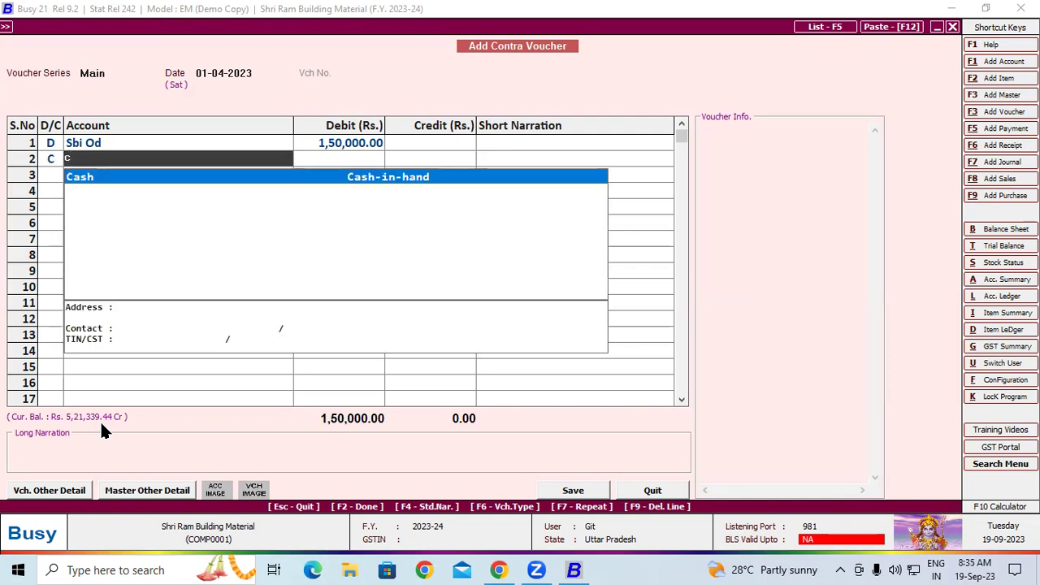
key(Return)
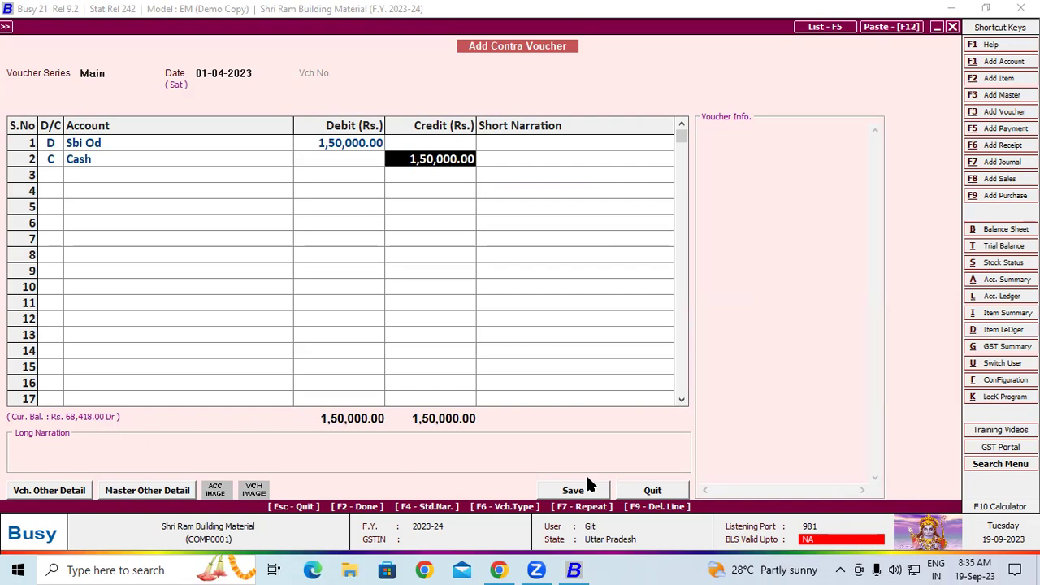
click(598, 491)
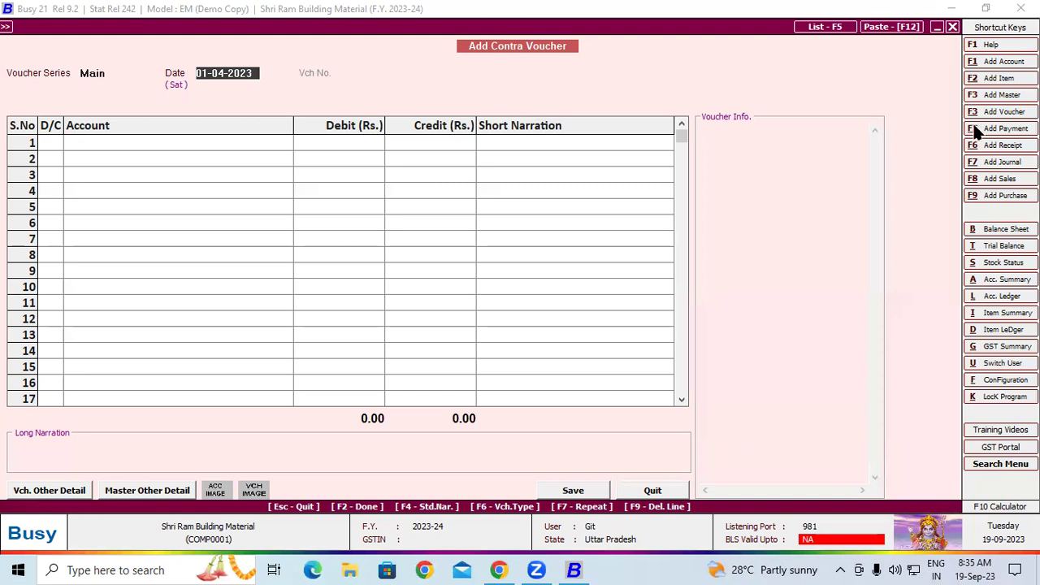
- Start a payment voucher dated 01-04-2023 and debit Ashutosh Trader with Rs. 29,793 on its first line
click(996, 130)
click(184, 143)
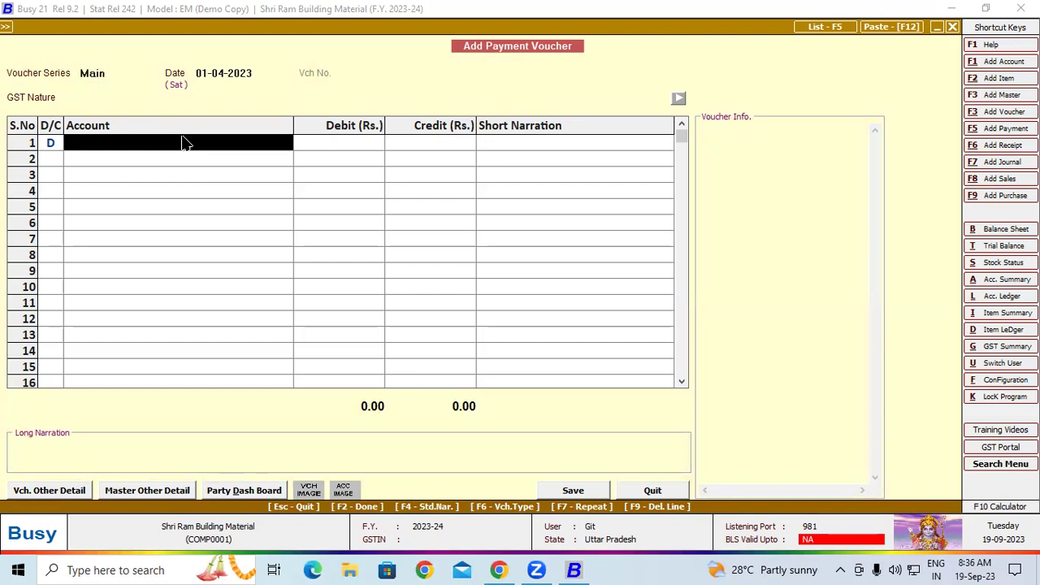
text(as)
key(Return)
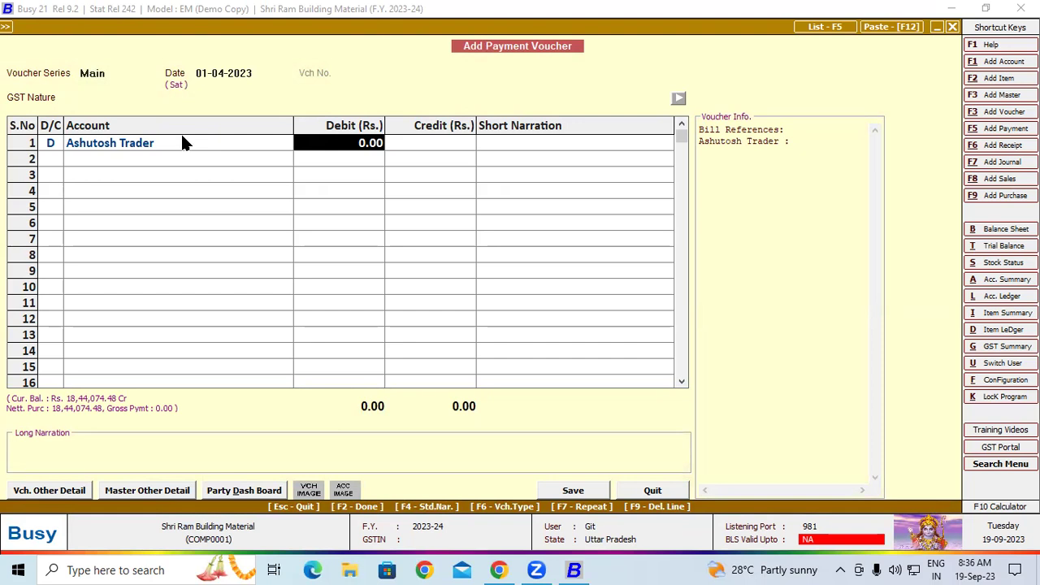
text(29793)
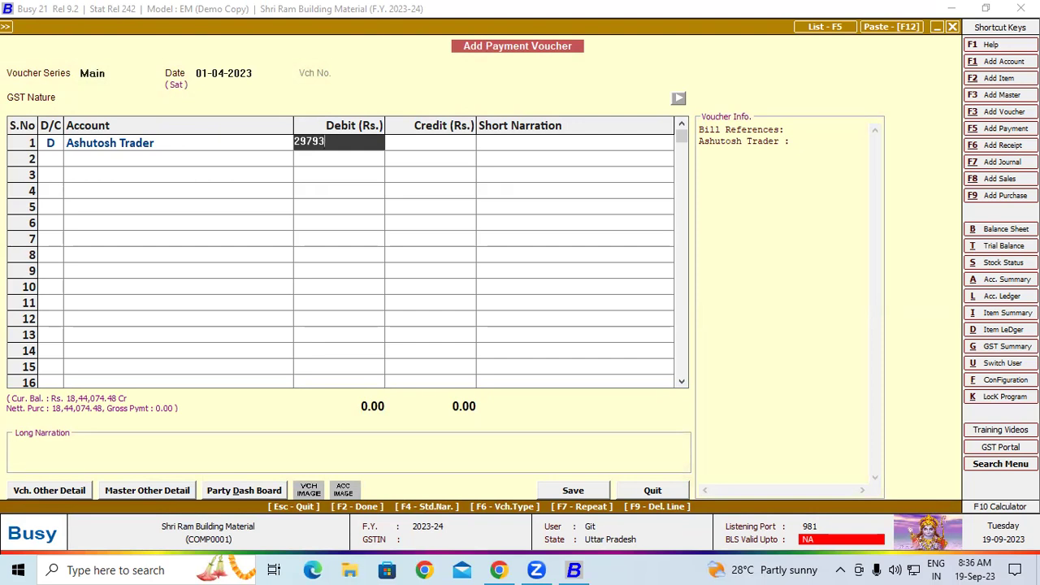
key(Return)
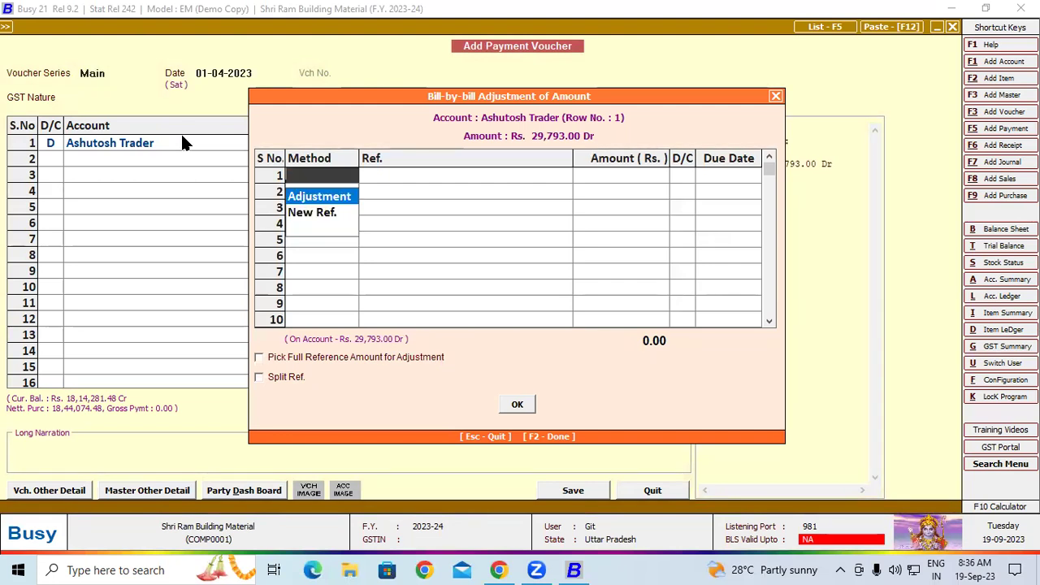
- Allocate the Ashutosh Trader payment of Rs. 29,793 to a new bill reference Abc, keeping the due date 01-04-2023
key(Down)
key(Return)
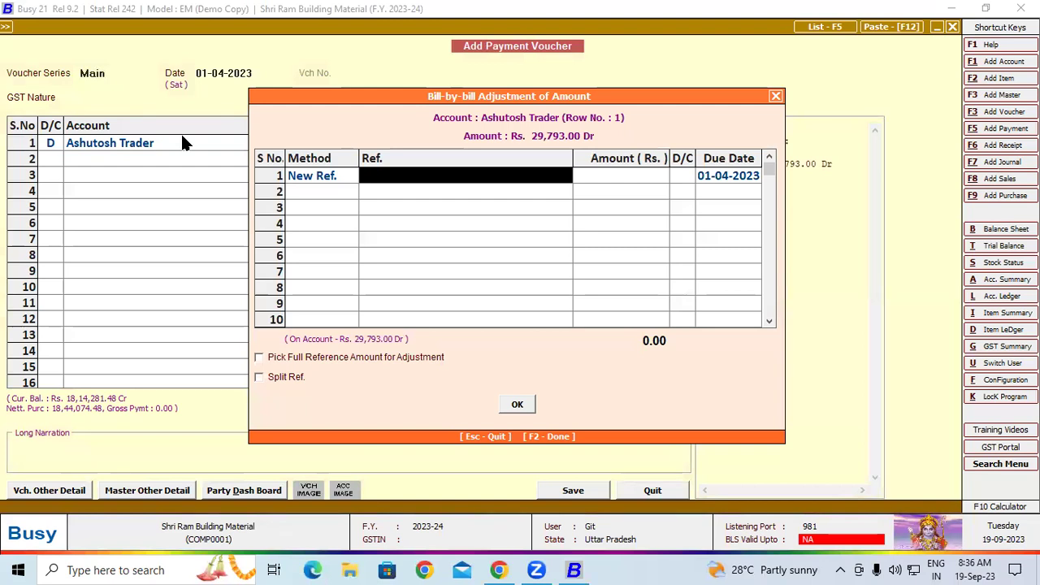
text(abc)
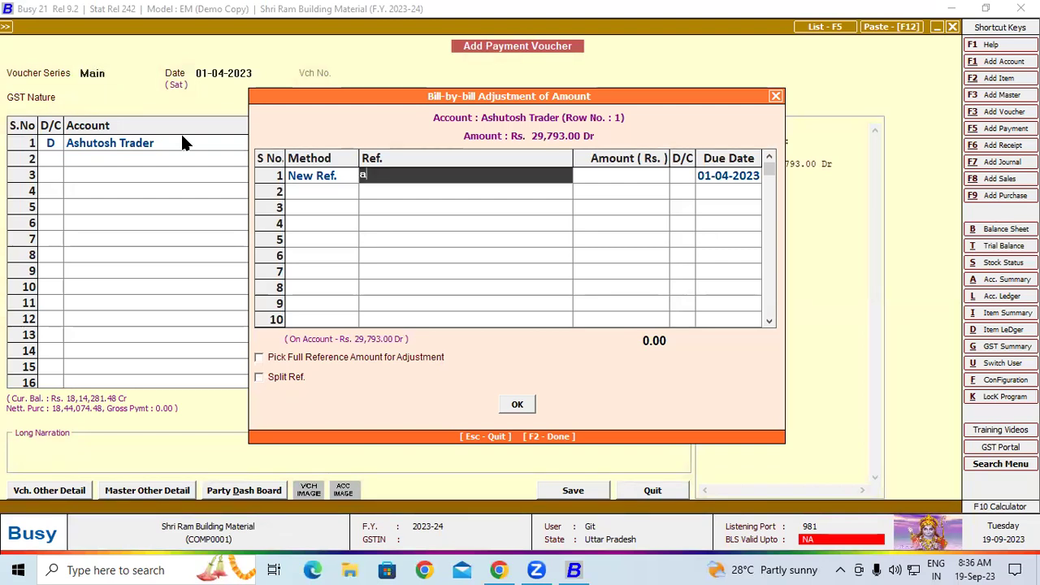
key(Return)
key(Return)
key(Return)
key(Return)
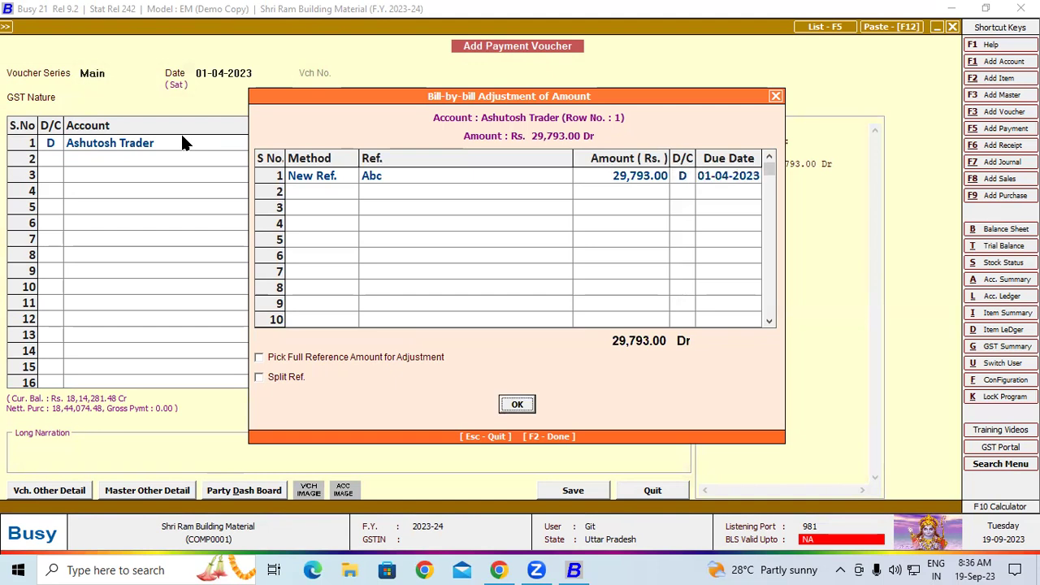
key(Return)
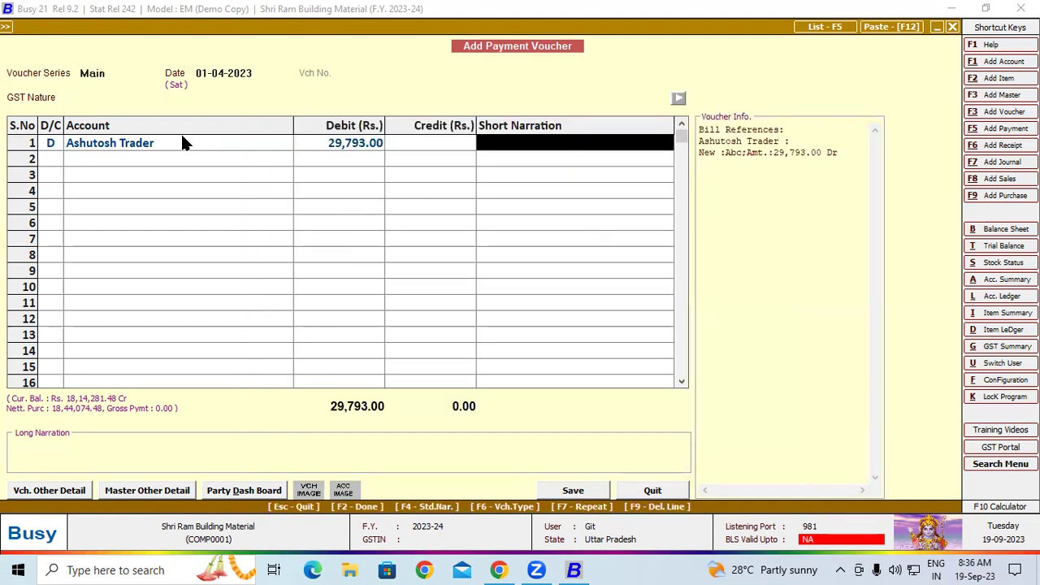
- Credit Sbi Od with Rs. 29,793 on the second line, leave the narrations empty and save the payment voucher
key(Return)
key(Return)
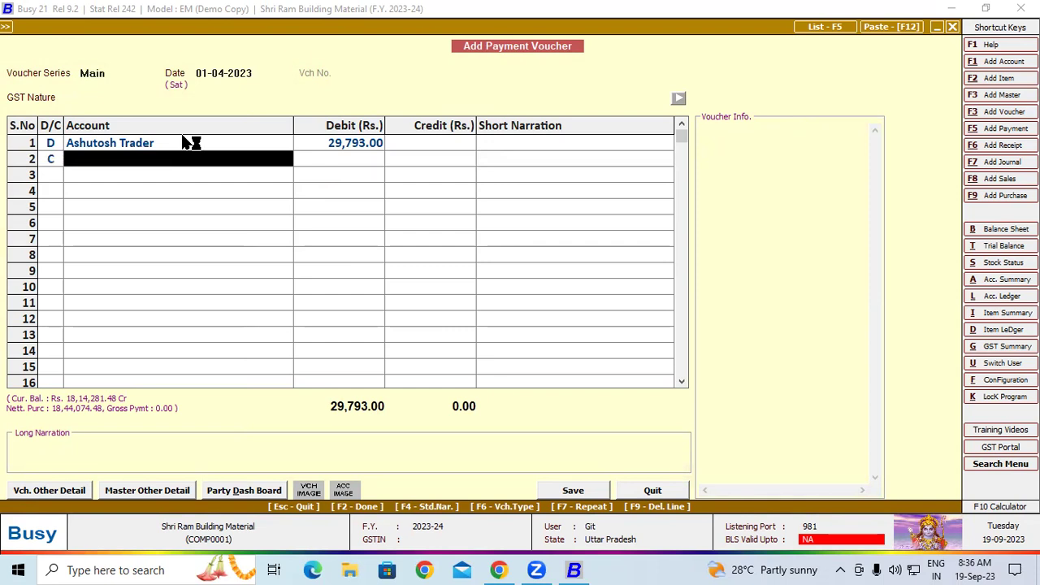
text(s)
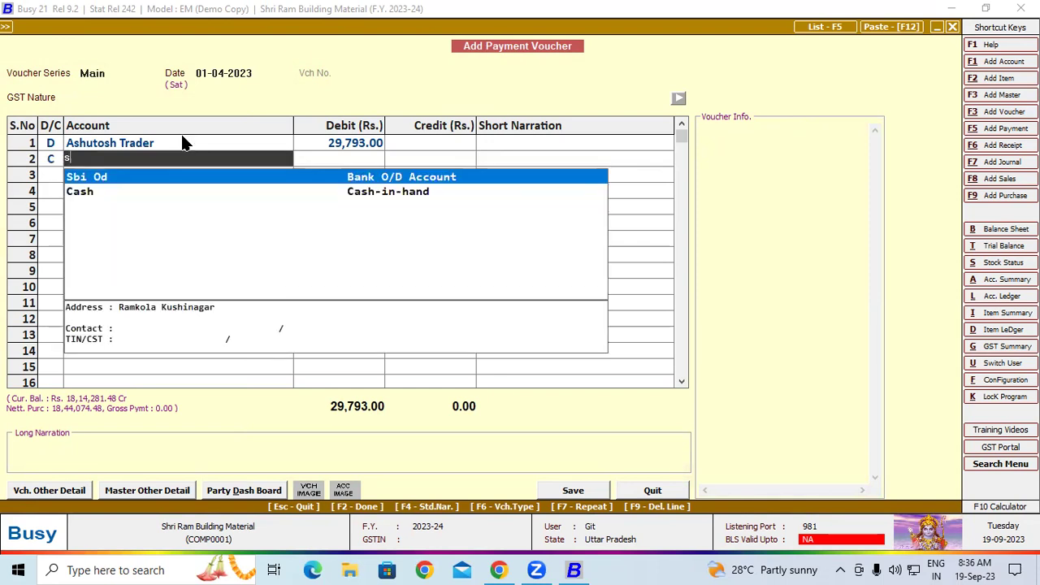
key(Return)
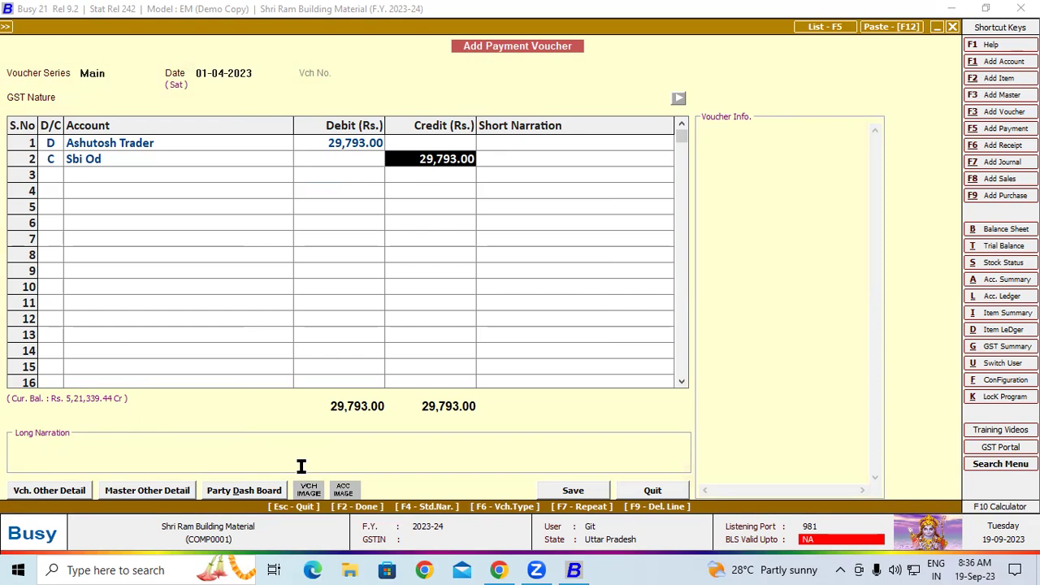
key(Return)
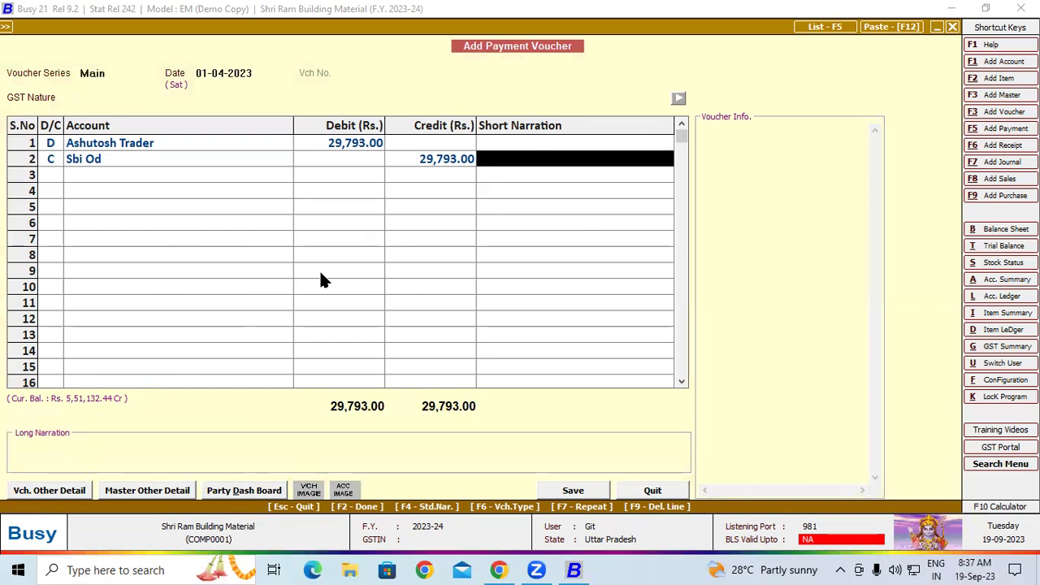
key(Return)
key(Return)
key(Return)
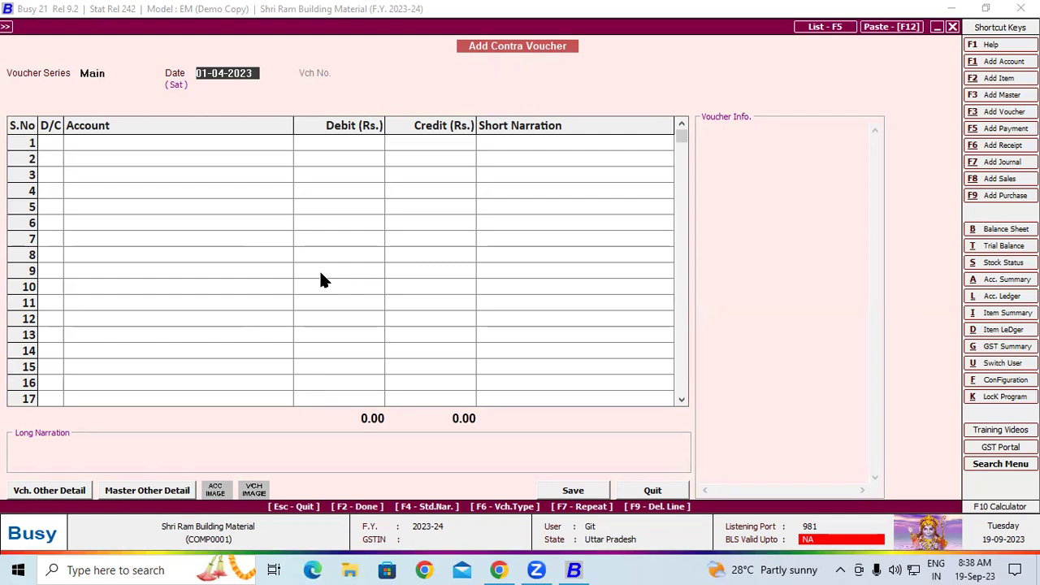
- Close the empty contra voucher form and start a new purchase voucher
key(Escape)
key(Return)
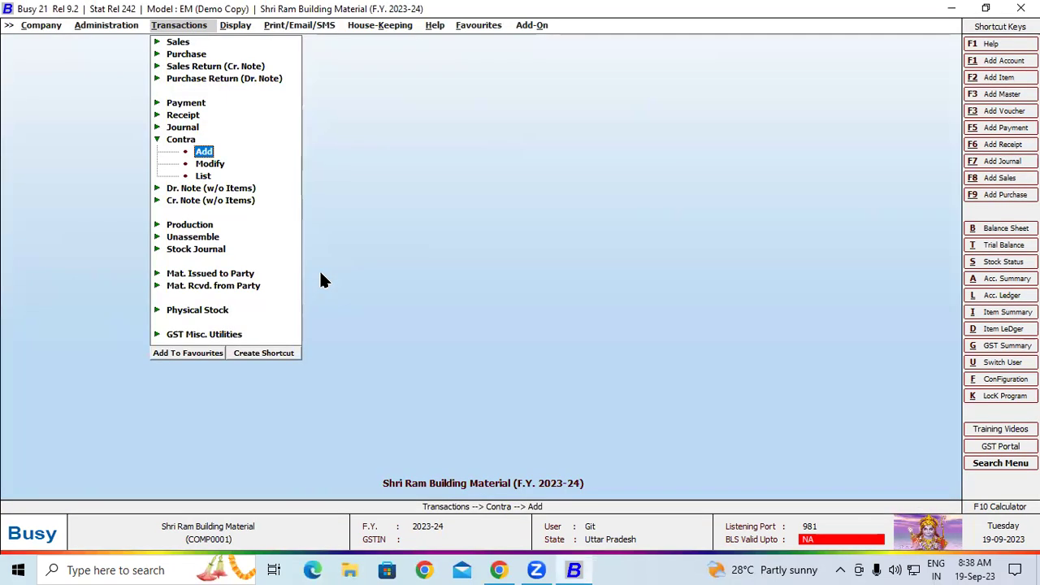
key(p)
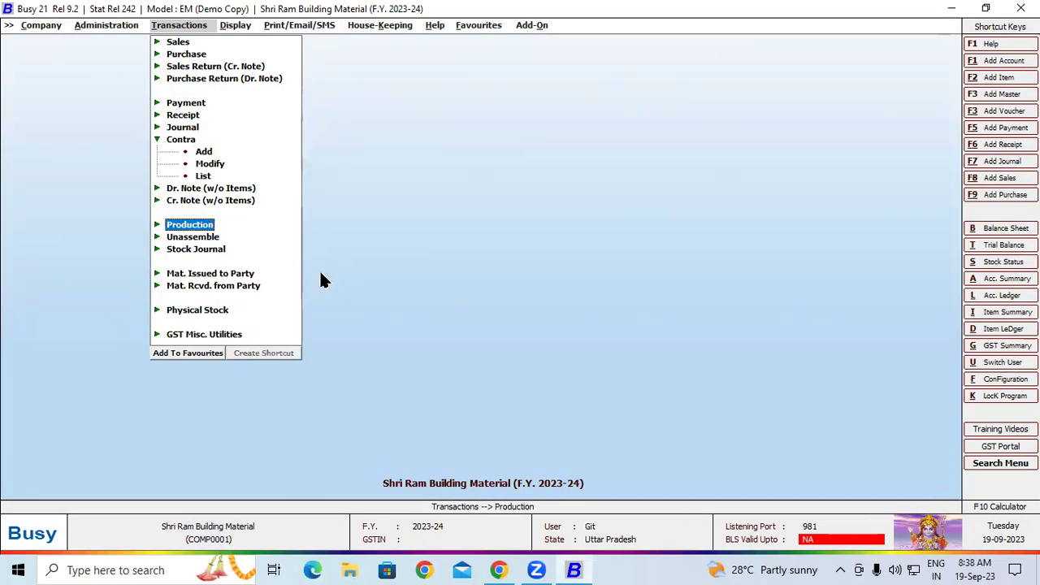
key(Up)
key(Up)
key(Up)
key(Up)
key(Up)
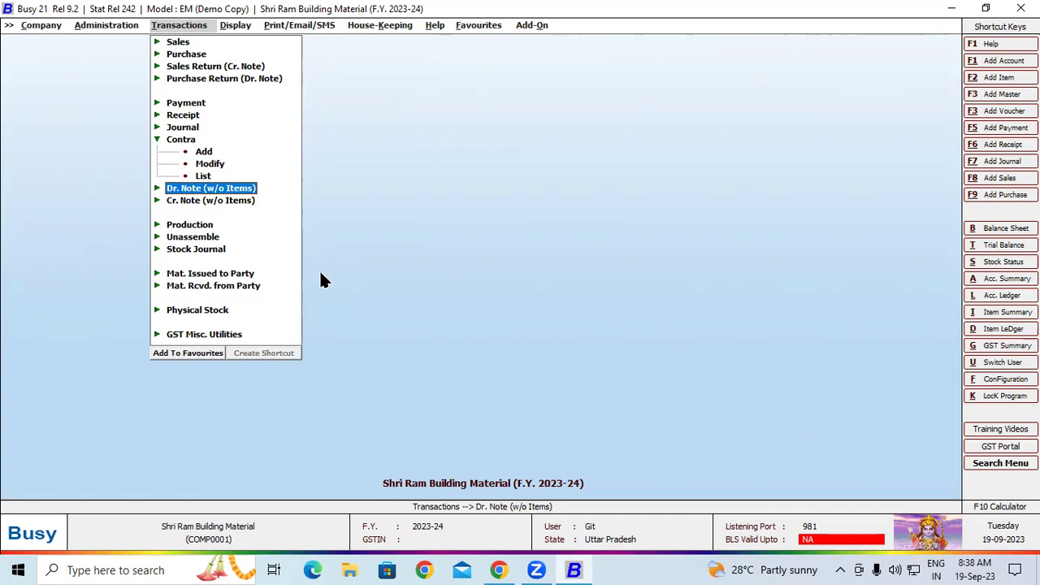
key(Up)
key(Up)
key(Up)
key(Up)
key(Up)
key(Up)
key(Up)
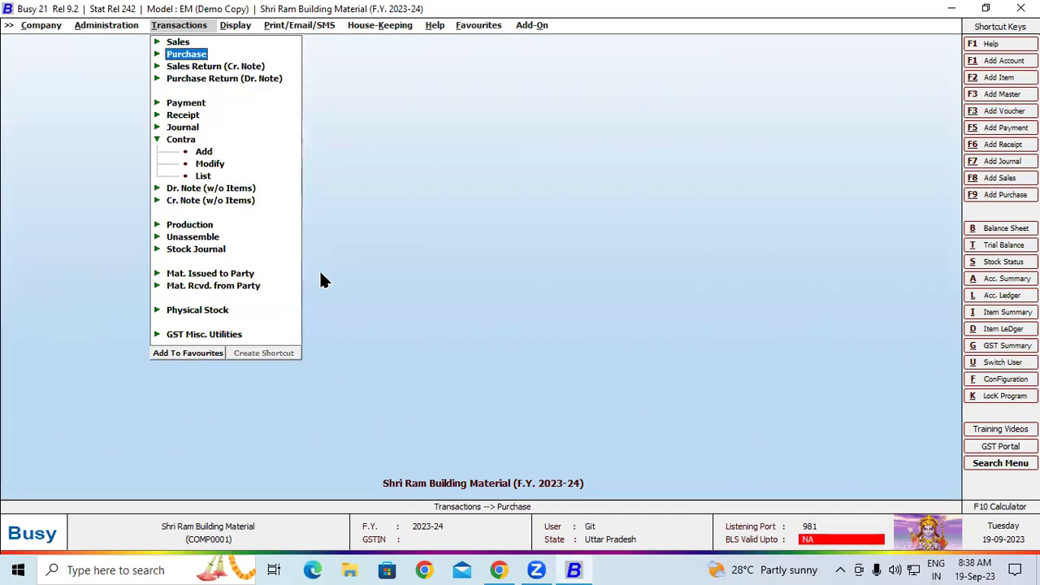
key(Return)
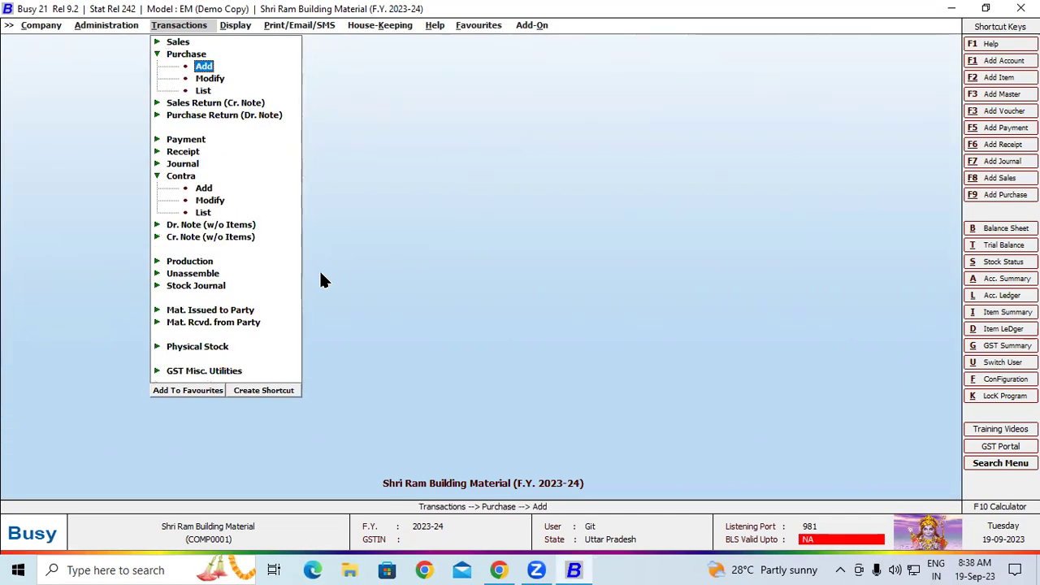
key(Return)
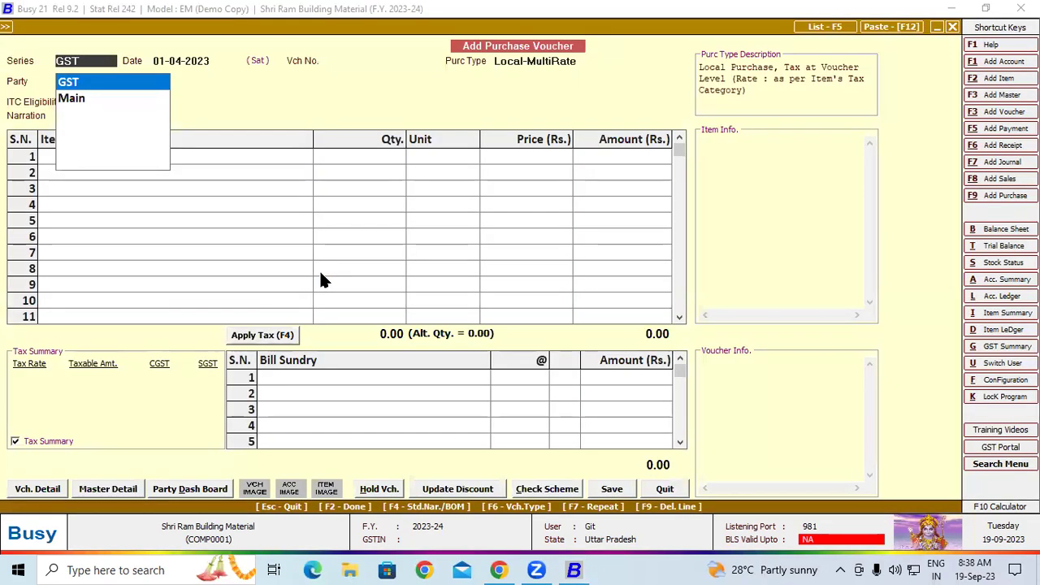
- Keep the GST series and date 01-04-2023, enter voucher number 124 and choose the Local-Exempt purchase type
key(Return)
key(Return)
key(Return)
key(Return)
text(124)
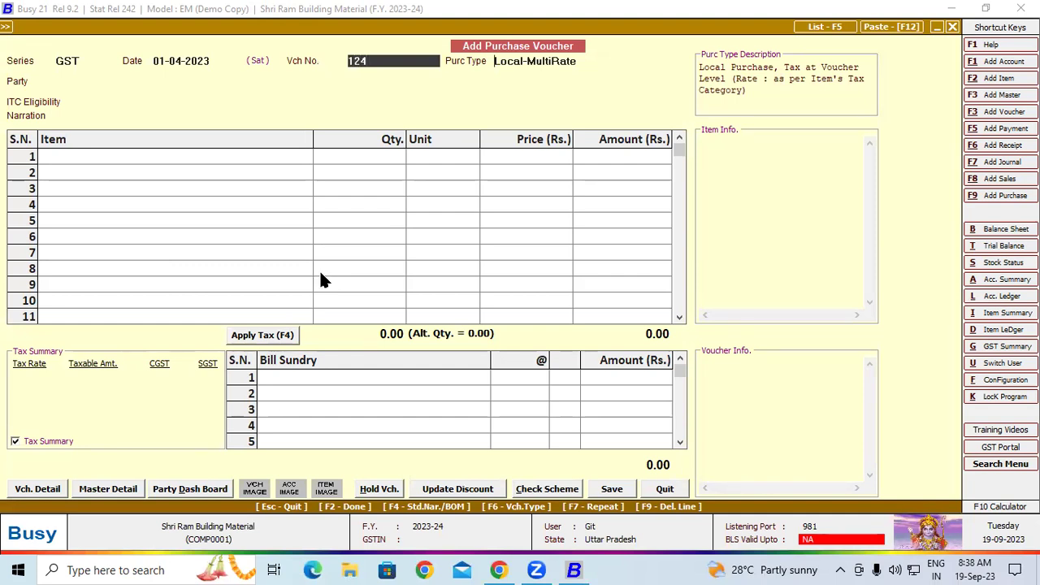
key(Return)
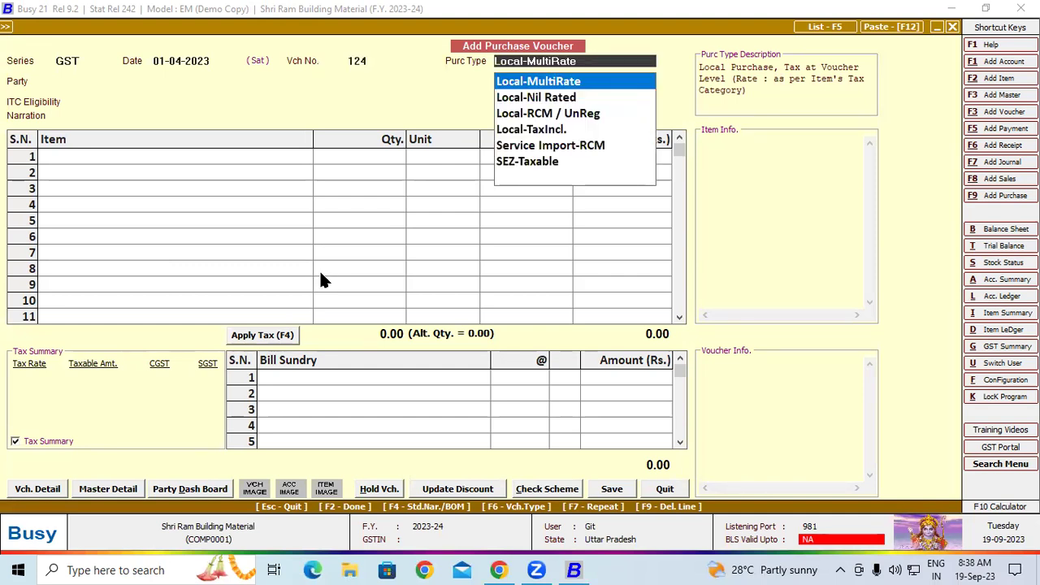
key(Down)
key(Down)
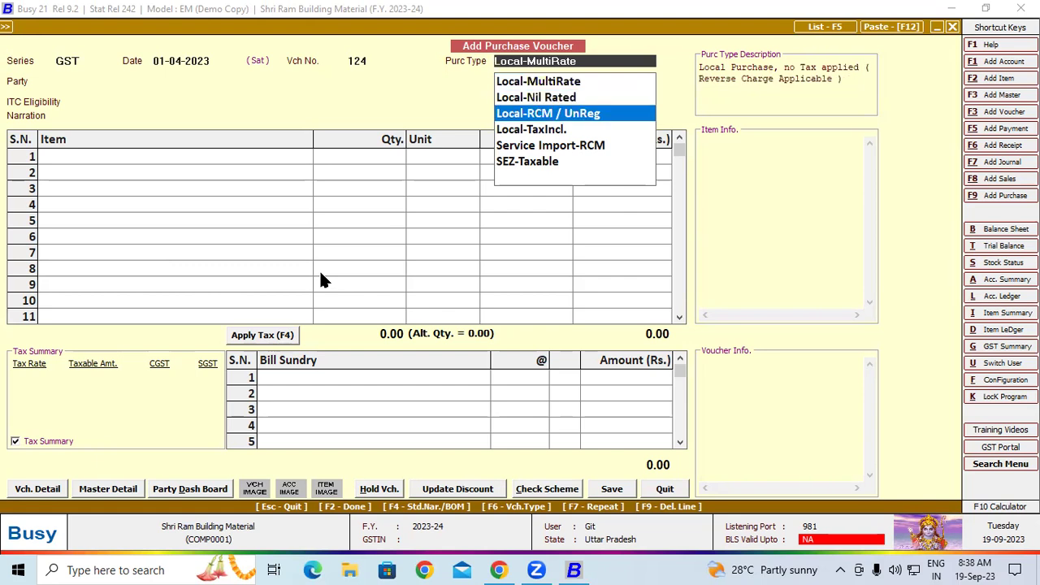
key(Up)
key(Down)
key(Up)
key(Up)
key(Up)
key(Up)
key(Up)
key(Down)
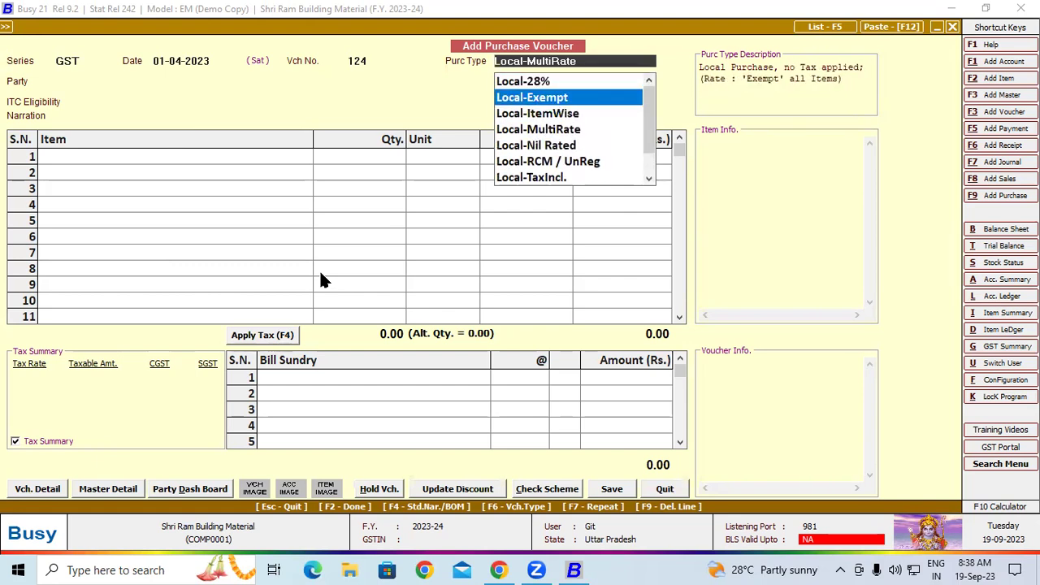
key(Return)
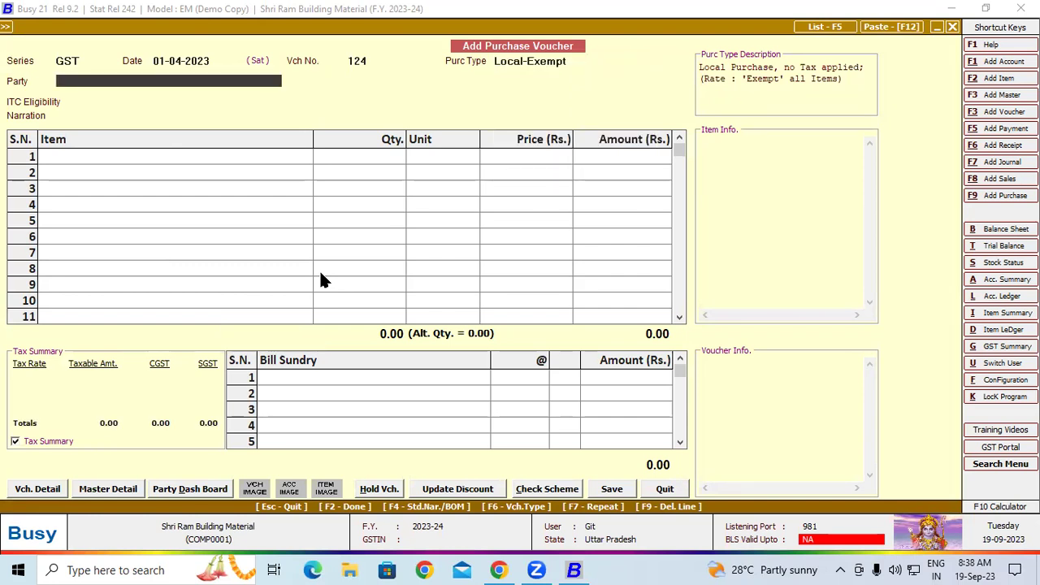
- Set the purchase party to Ashutosh Trader and the ITC eligibility to Input Goods/Services
text(as)
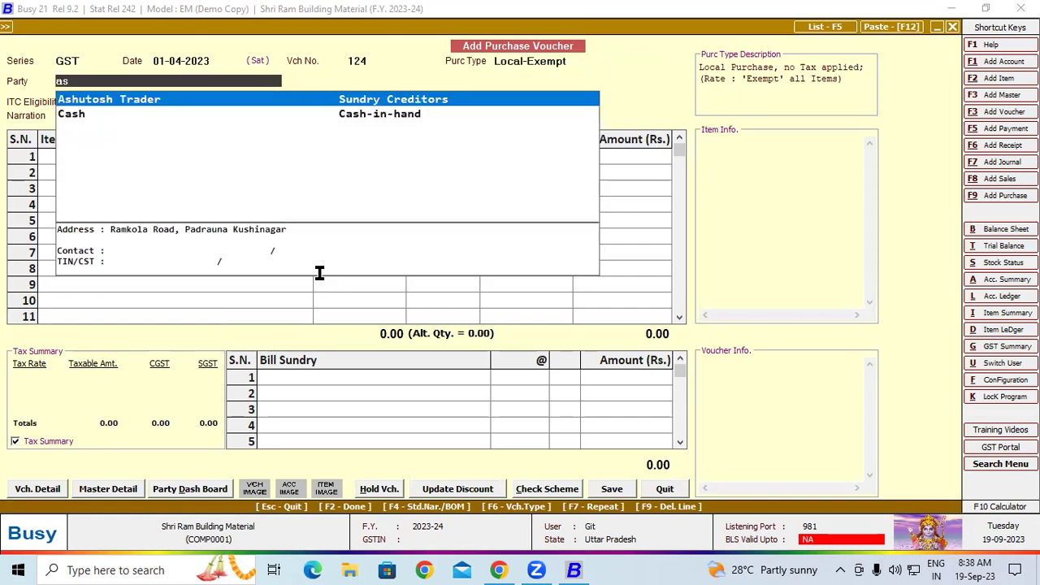
key(Return)
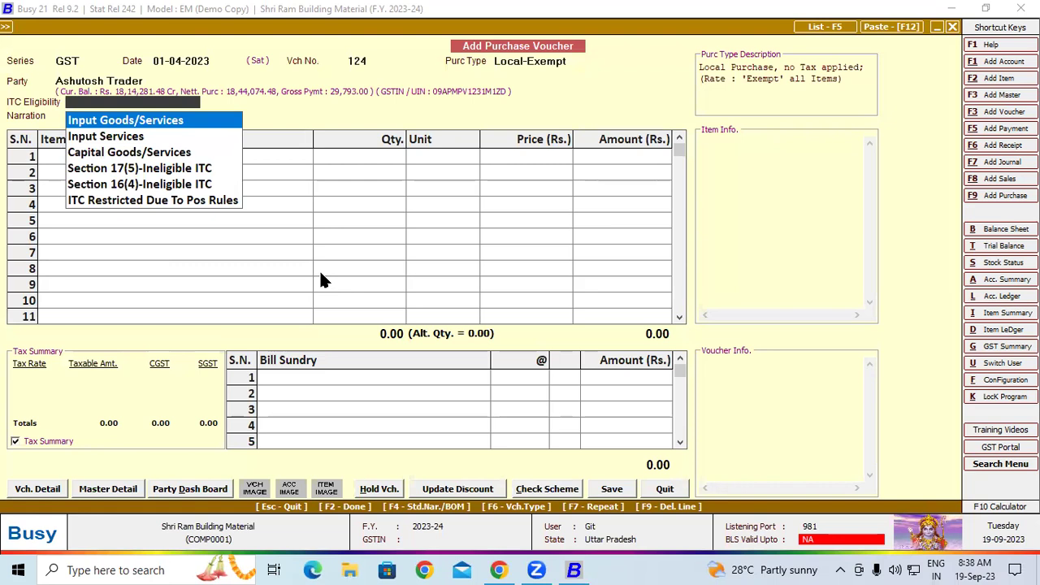
key(Return)
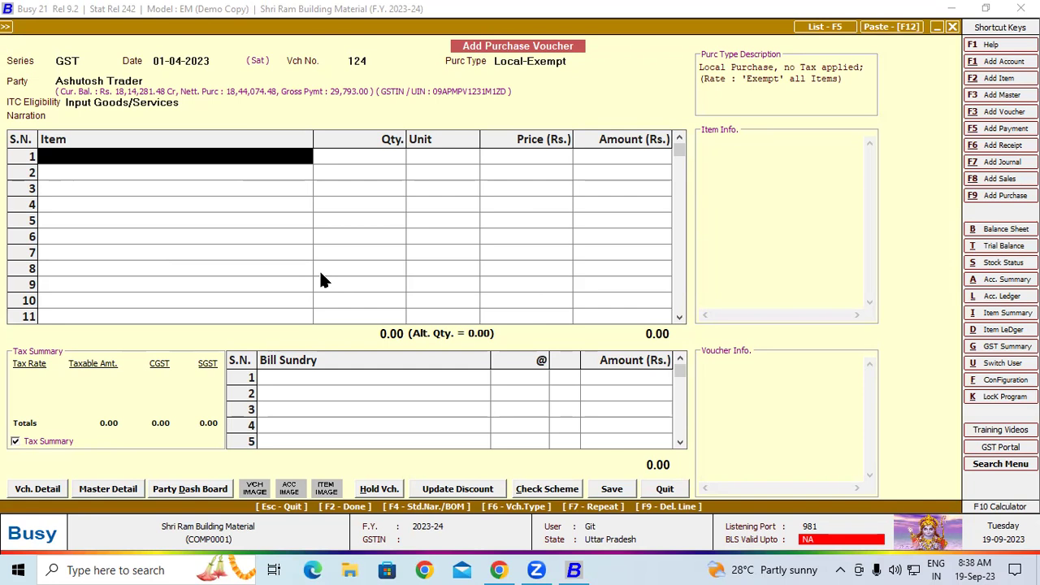
- Add 1 Pcs. of Dettol Soap , Original -125 Gm on the first item line, without entering a serial number
text(de)
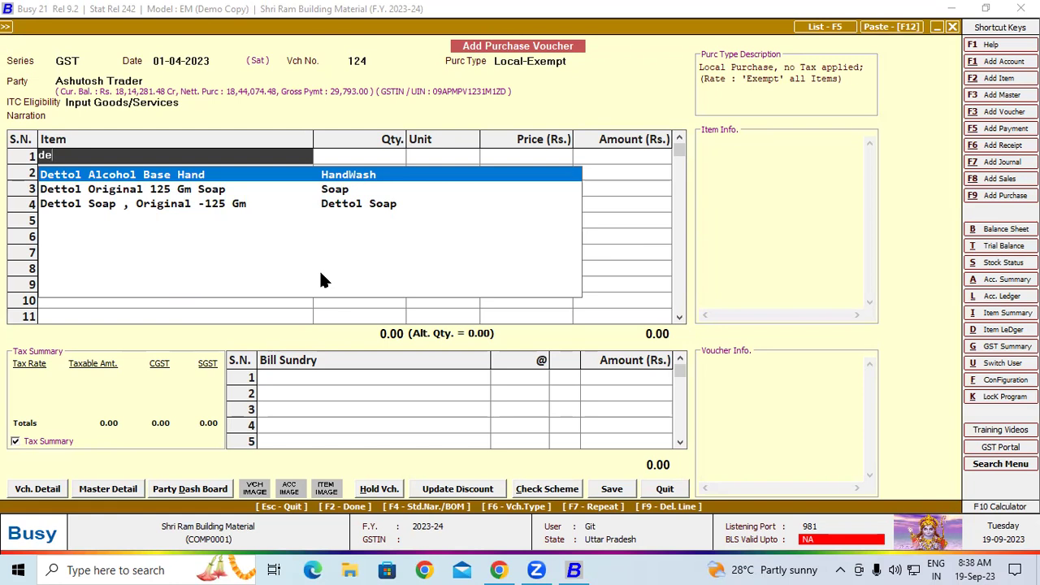
key(Down)
key(Down)
key(Return)
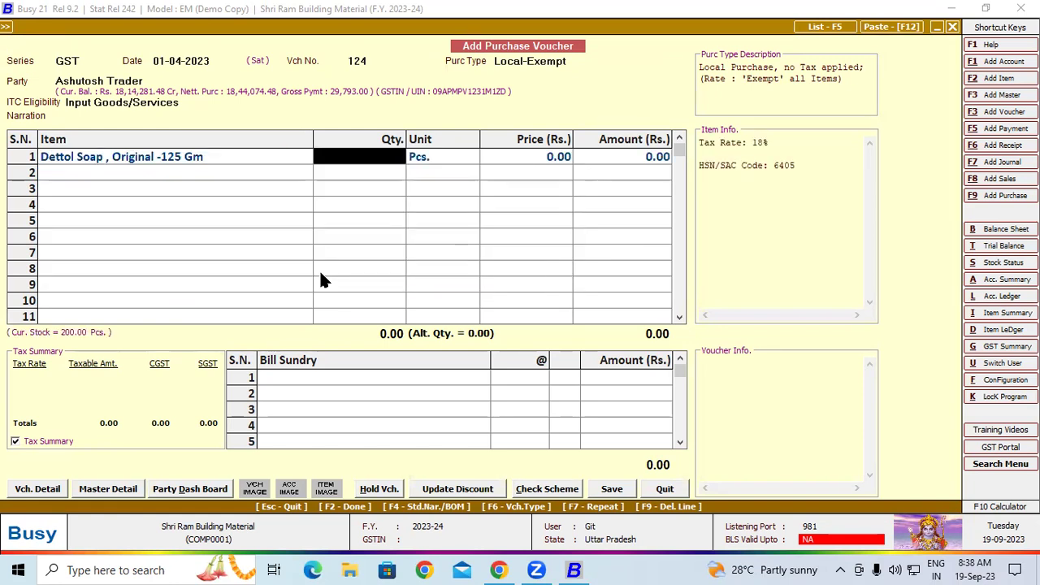
text(1)
key(Return)
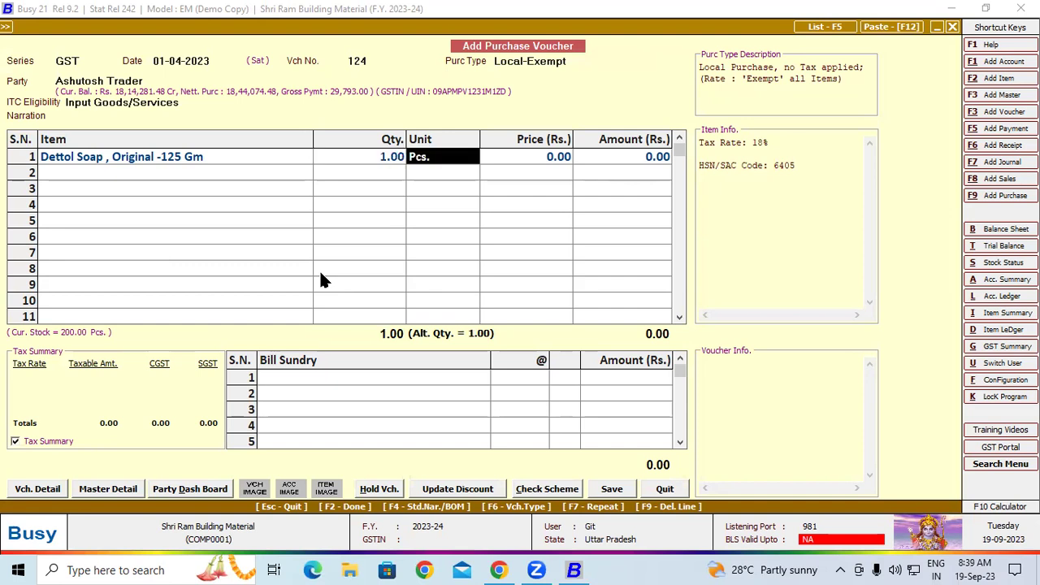
key(Return)
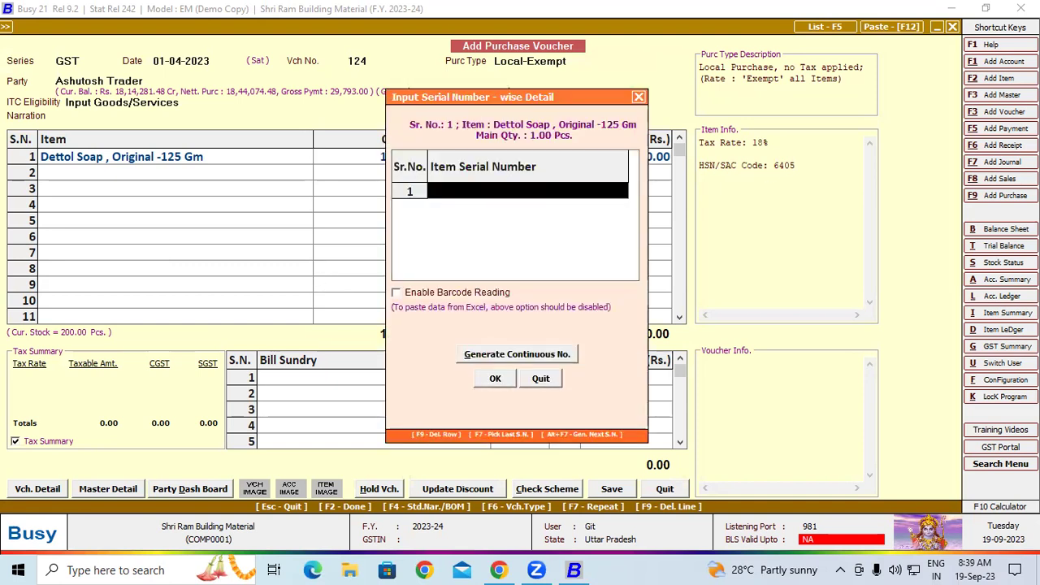
click(551, 379)
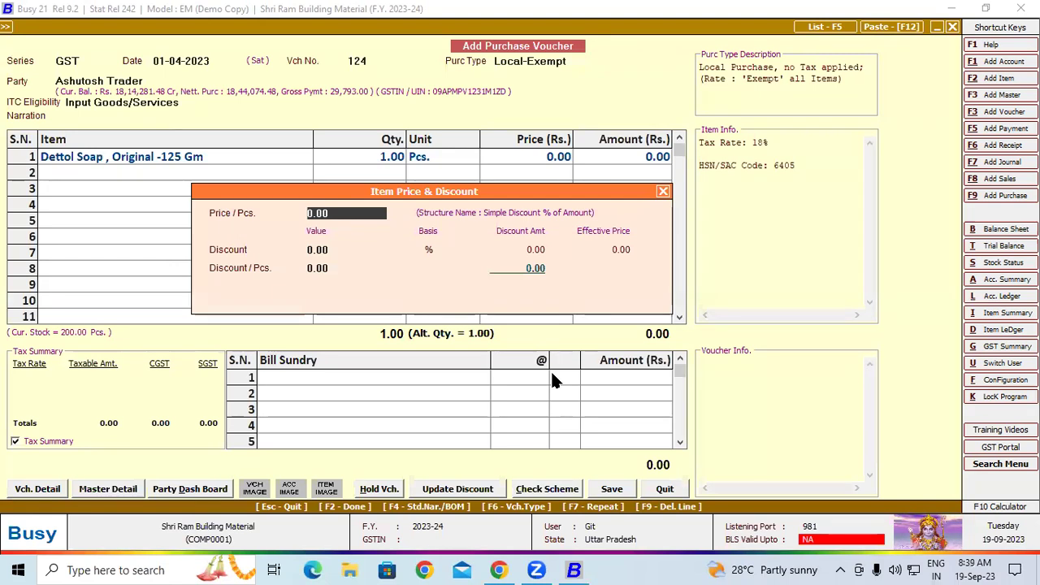
- Price the Dettol Soap line at Rs. 18,612.36 per piece with no discount
text(18)
text(612.36)
key(Return)
key(Return)
key(Return)
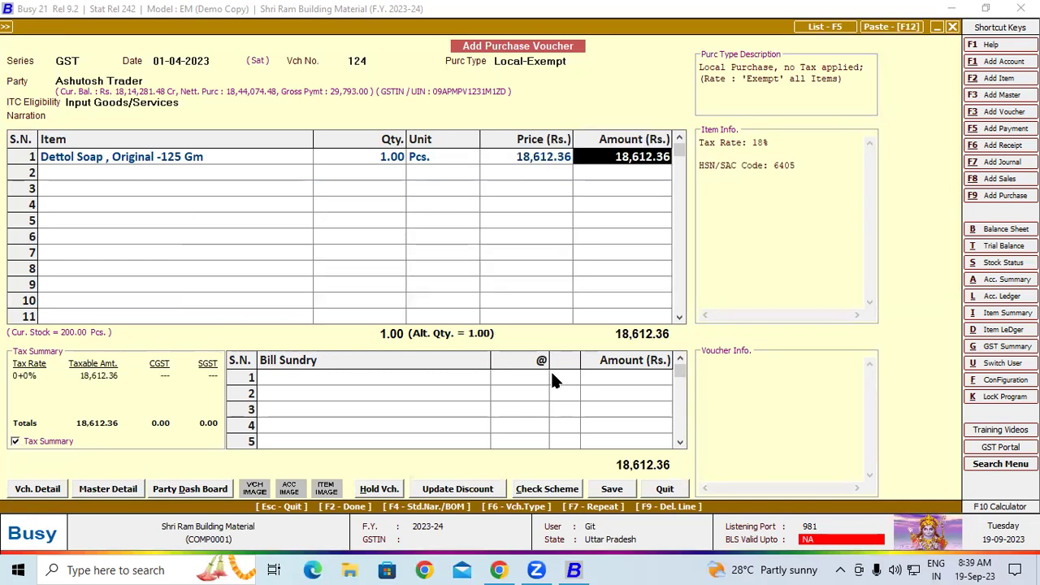
- Start saving the purchase voucher with the exempt tax type and accept purchase bill 124 dated 01-04-2023 for GST reporting
click(612, 490)
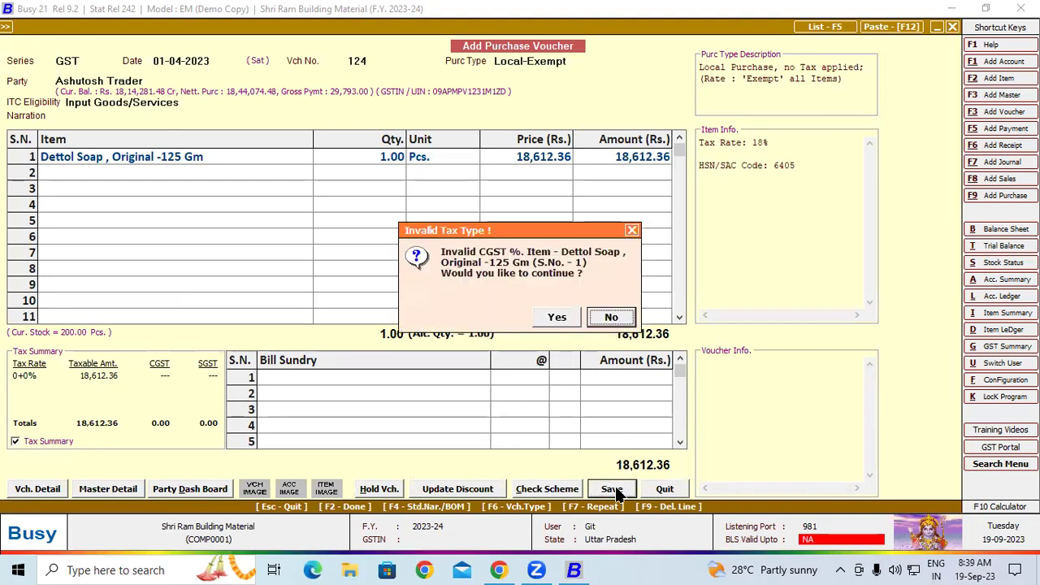
click(555, 317)
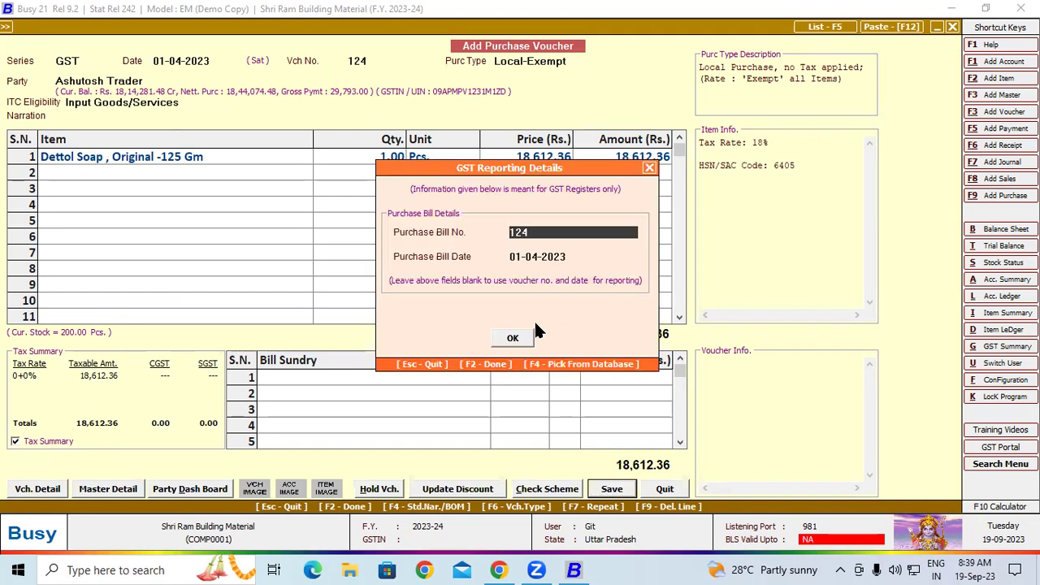
click(522, 333)
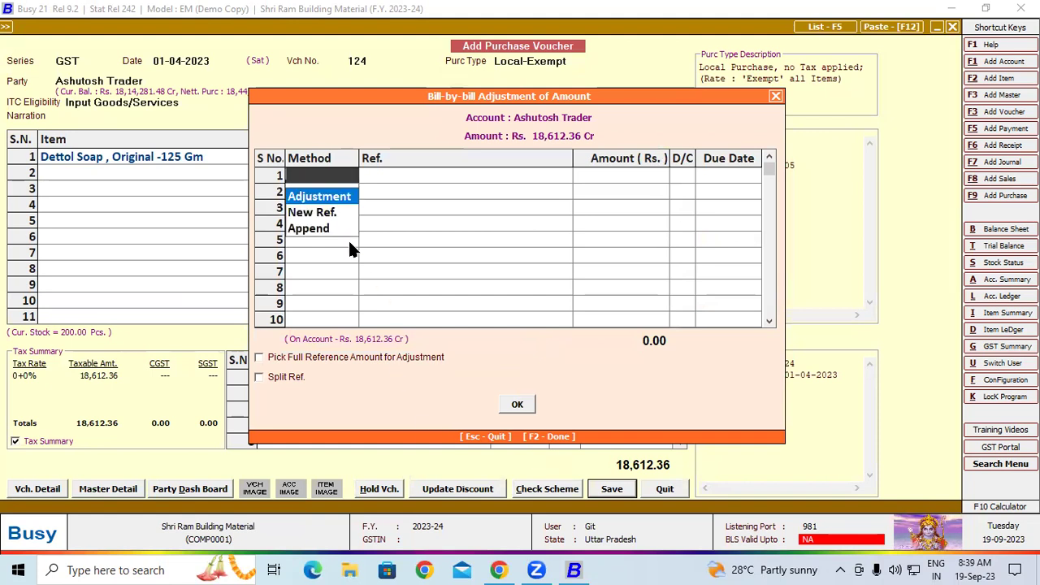
- Try to allocate the Rs. 18,612.36 purchase amount to new bill reference 124 without a due date
click(316, 210)
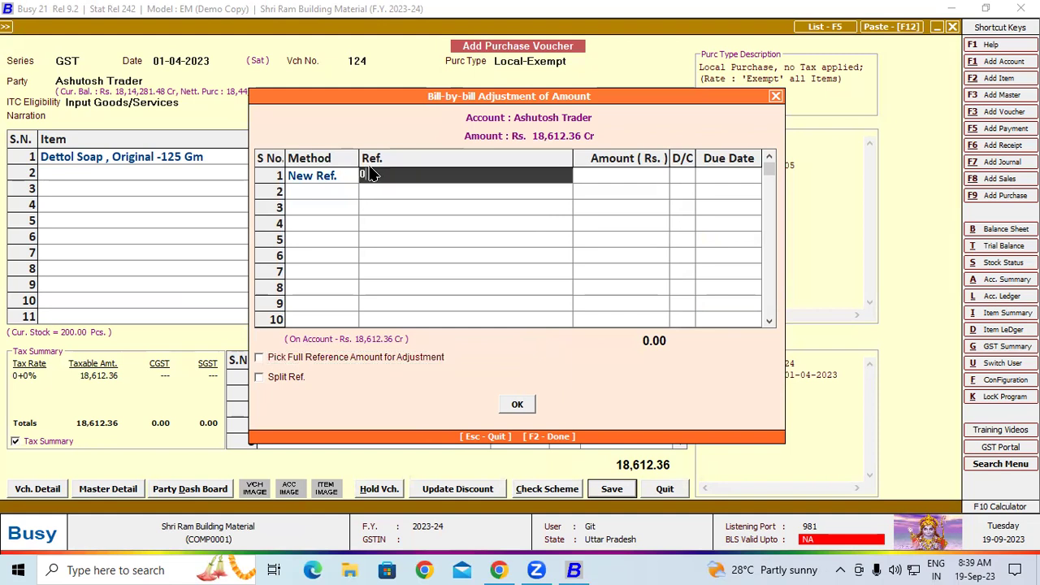
text(124)
key(Return)
key(Return)
key(Return)
key(Return)
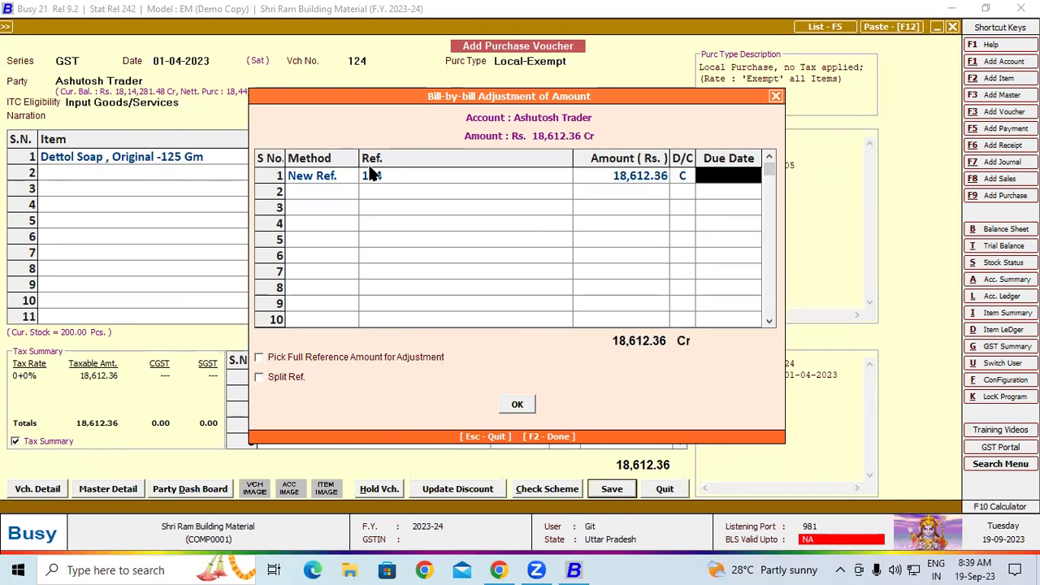
key(Return)
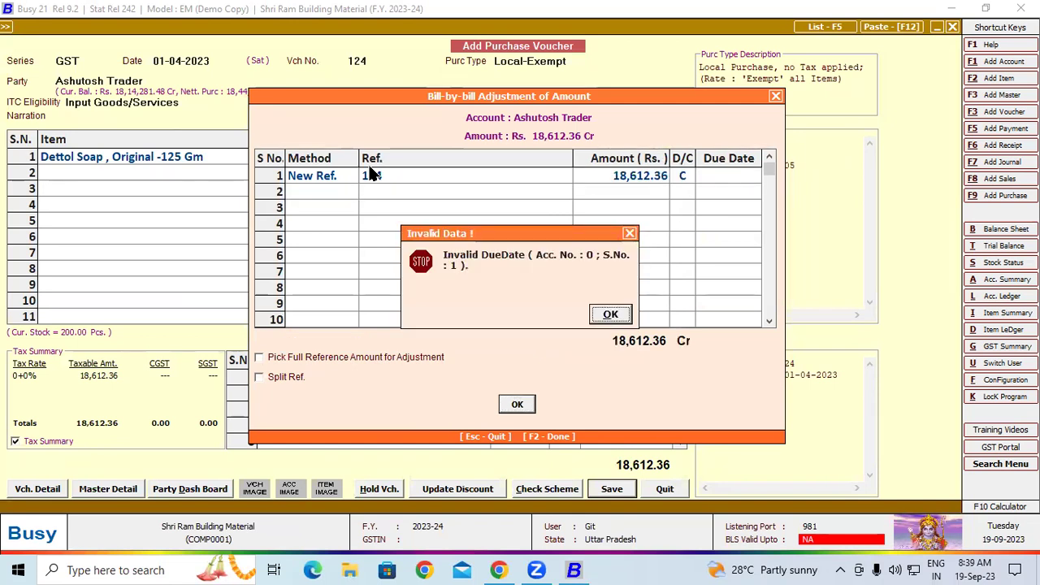
key(Return)
key(Return)
key(Return)
key(Return)
click(611, 315)
click(773, 96)
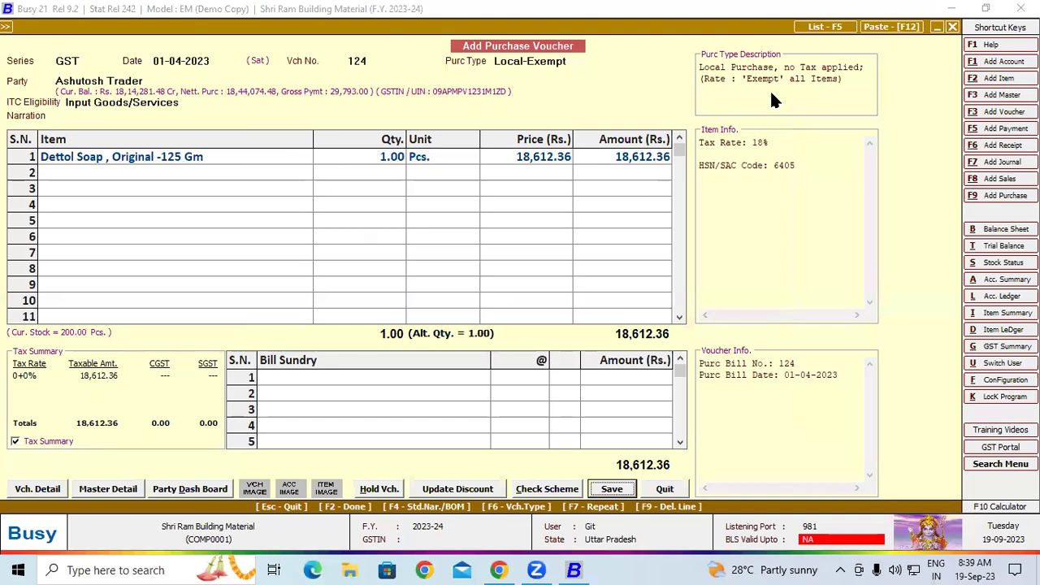
- Replace the first item line with 1 Tonne of Cement, leaving its price per bag at zero
click(79, 158)
click(79, 160)
text(c)
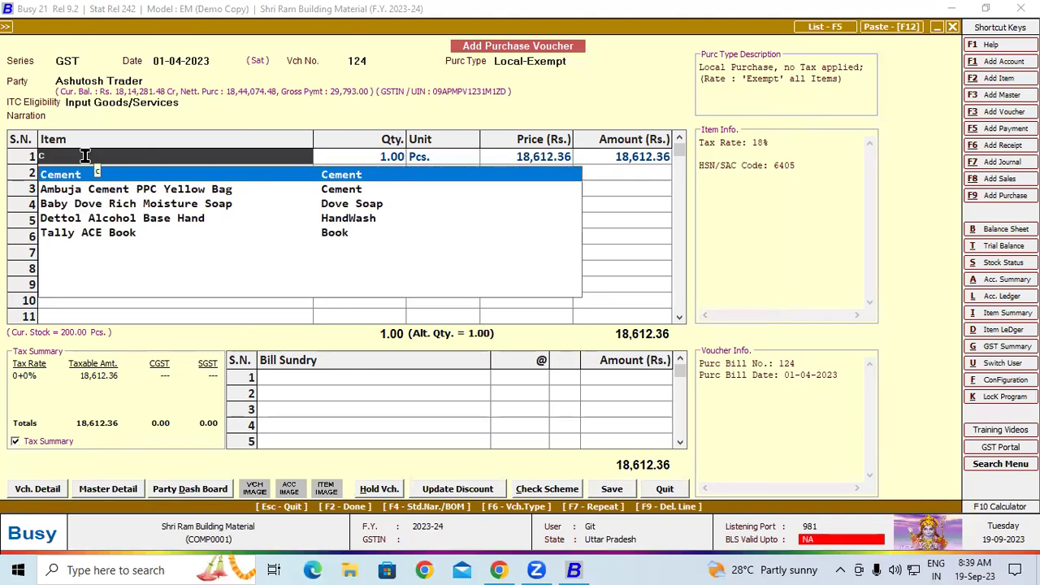
key(Return)
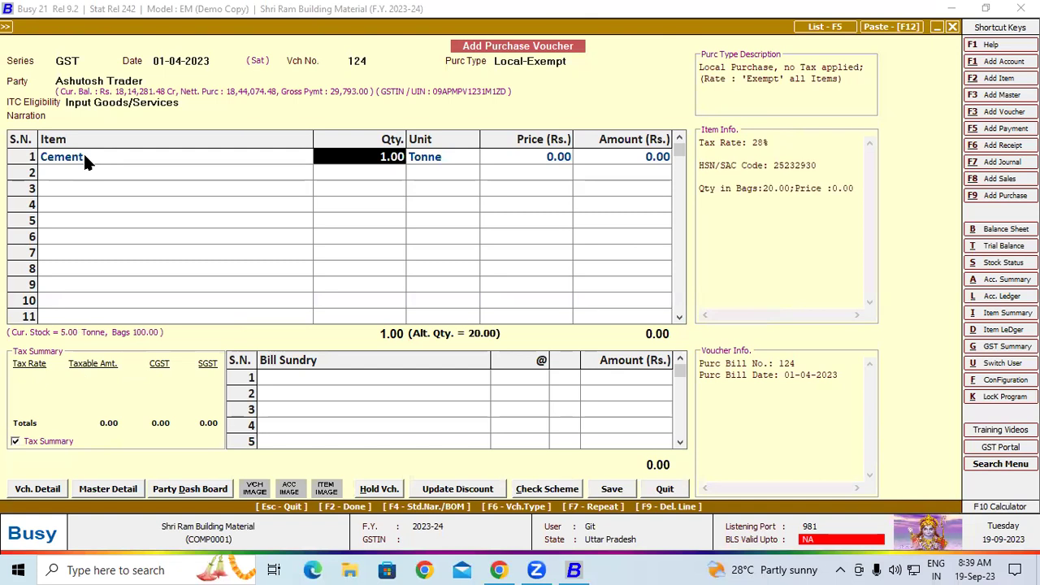
key(Return)
key(Return)
key(Return)
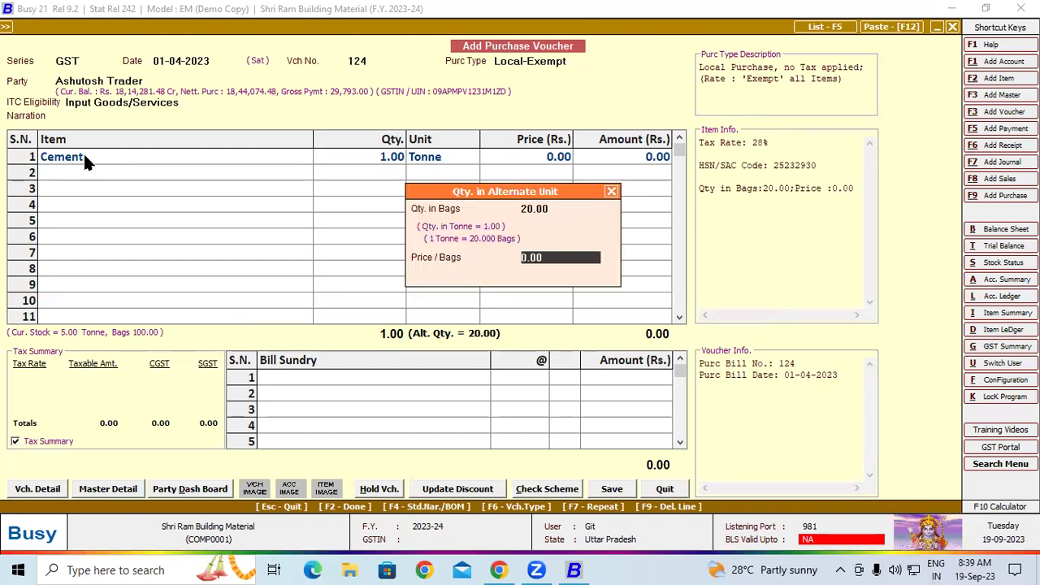
key(Return)
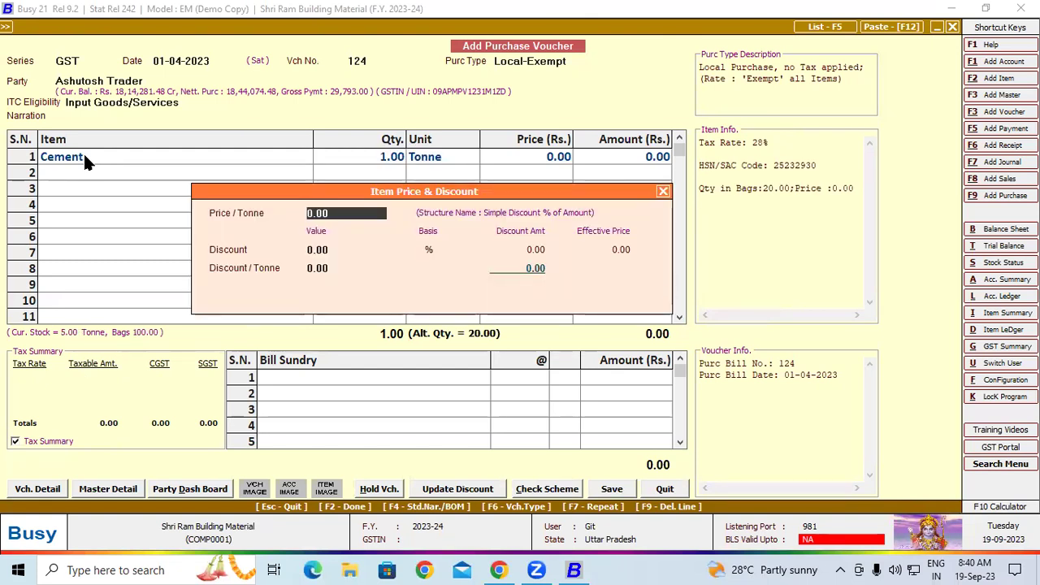
- Price the Cement line at Rs. 18,612.36 per tonne without discount and try to save the exempt purchase
text(18)
text(612.36)
key(Return)
key(Return)
key(Return)
key(Return)
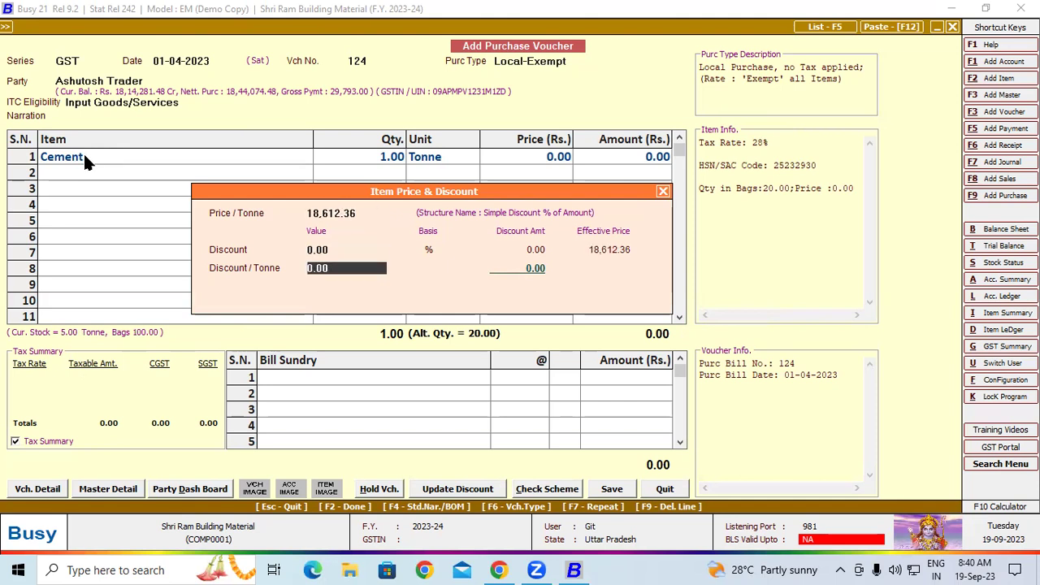
key(Return)
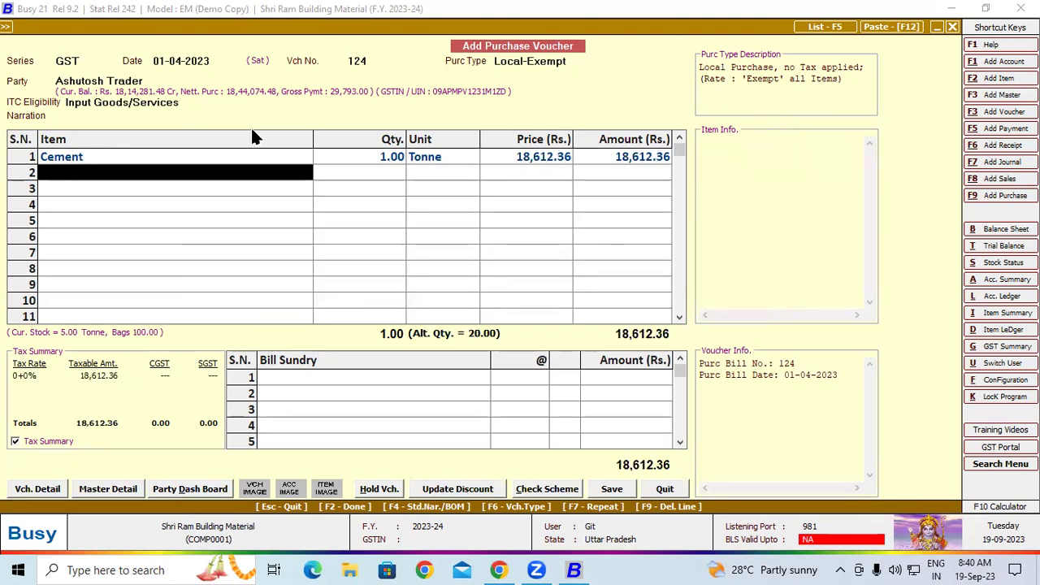
click(609, 490)
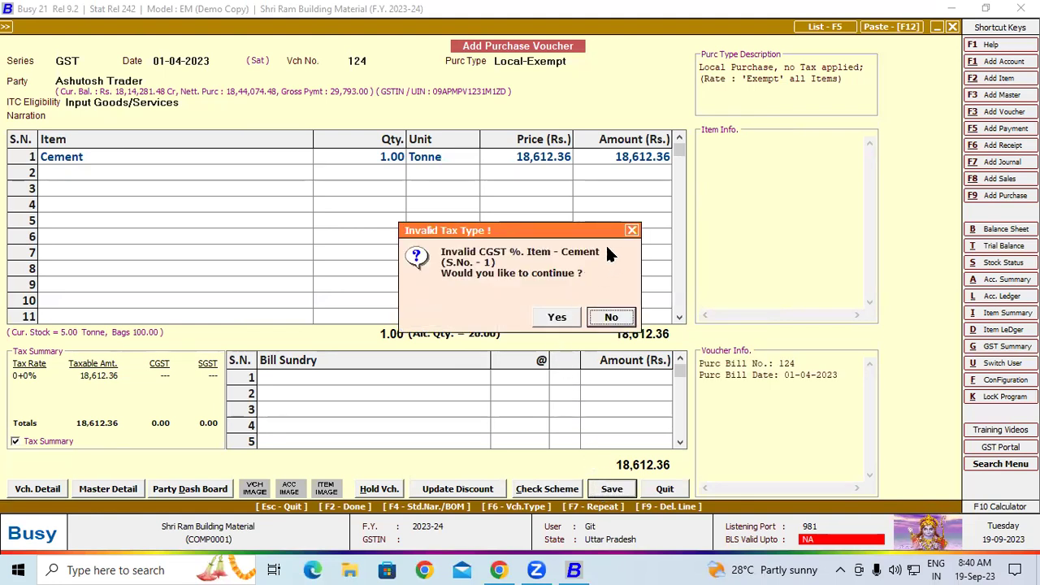
click(630, 232)
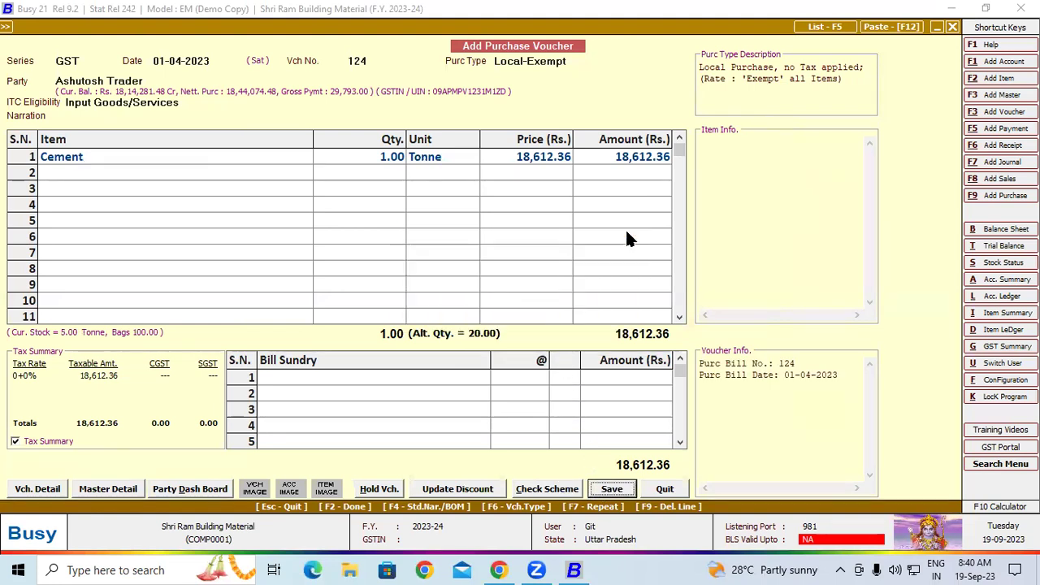
- Replace the item on the first line with 1 Pcs. of Tally ACE Book
click(121, 79)
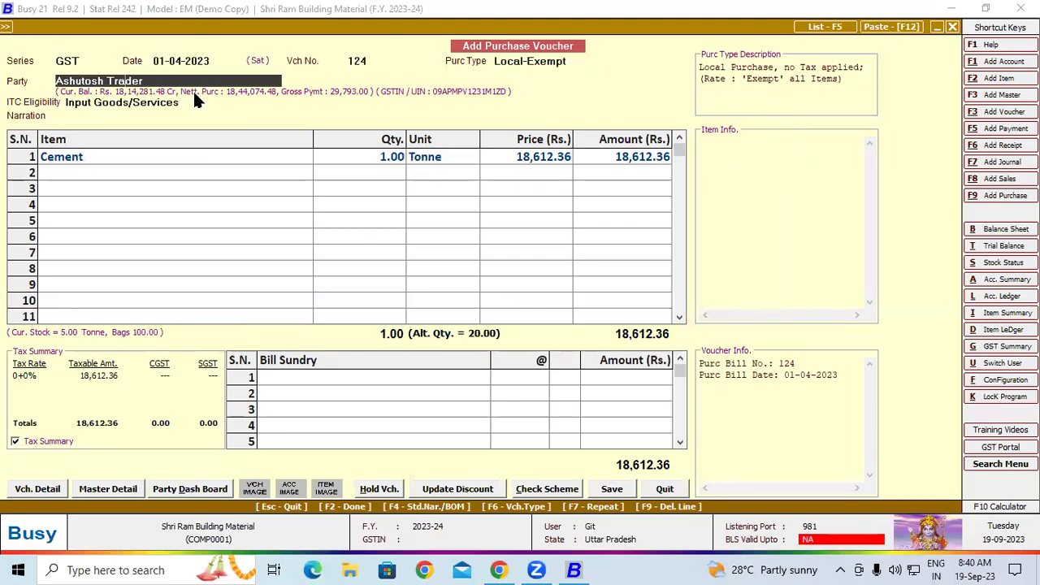
click(93, 157)
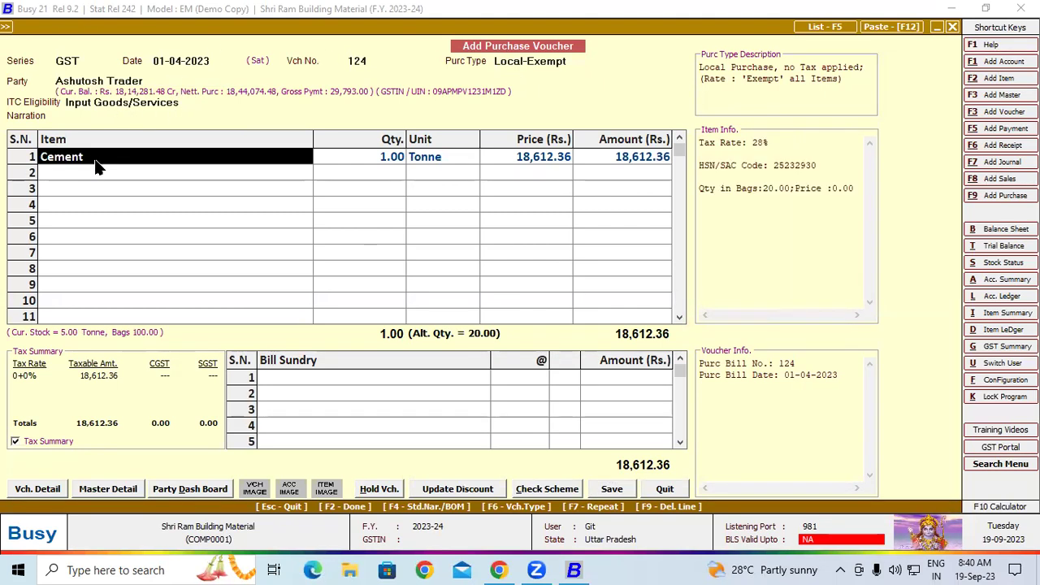
text(t)
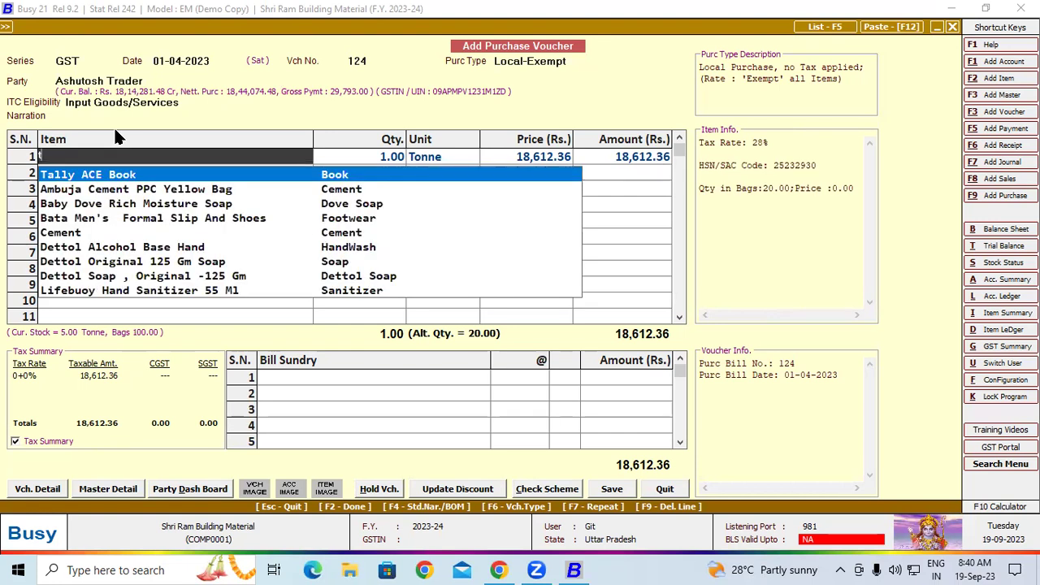
key(Return)
key(Return)
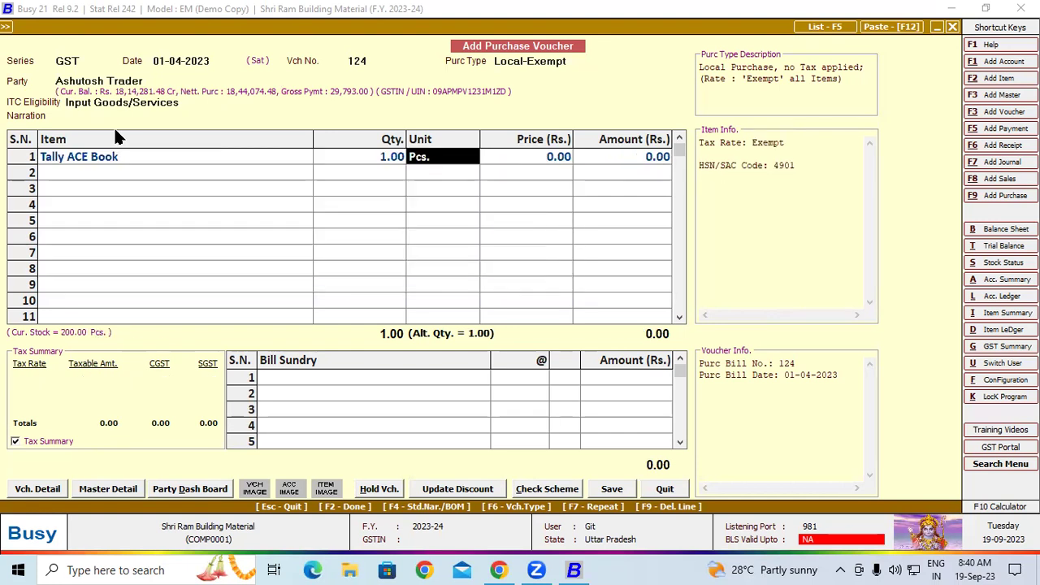
- Price the Tally ACE Book line at Rs. 18,612.36 per piece with no discount
key(Return)
text(2)
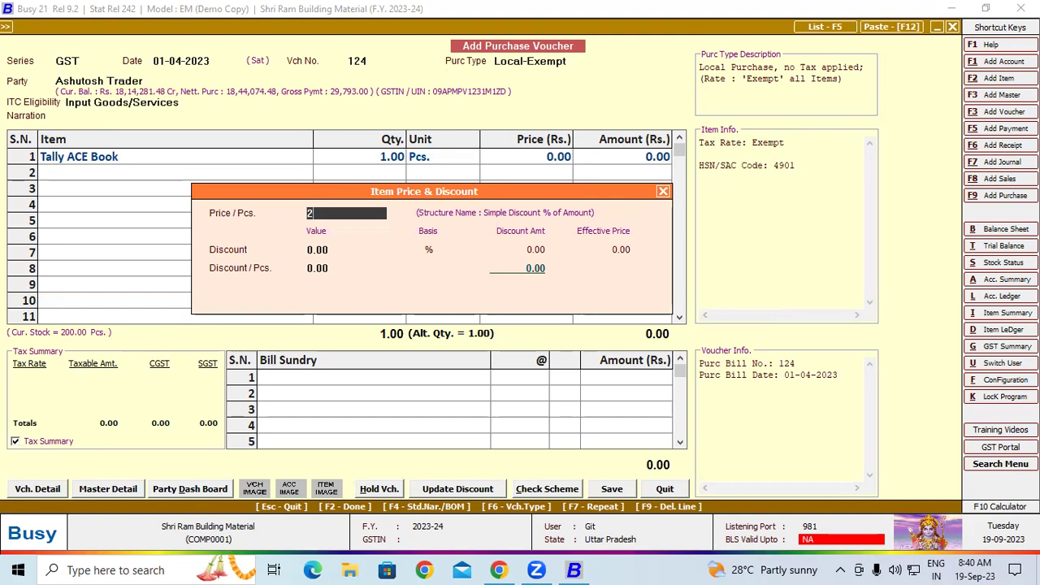
key(BackSpace)
text(18612.36)
key(Return)
key(Return)
key(Return)
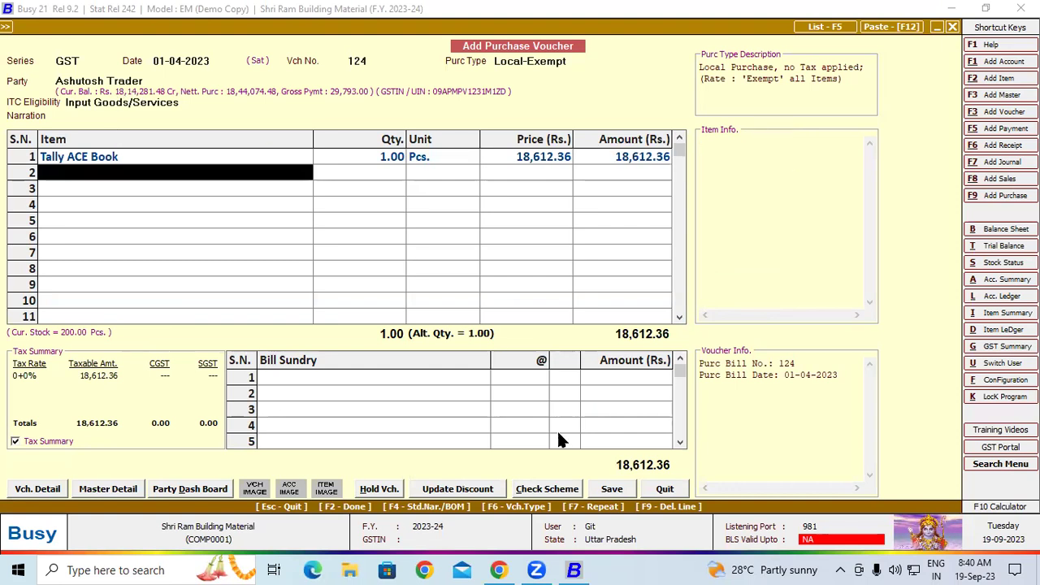
- Save the purchase voucher under bill 124, allocating Rs. 18,612.36 to new reference 124 and skipping the transport details
click(608, 488)
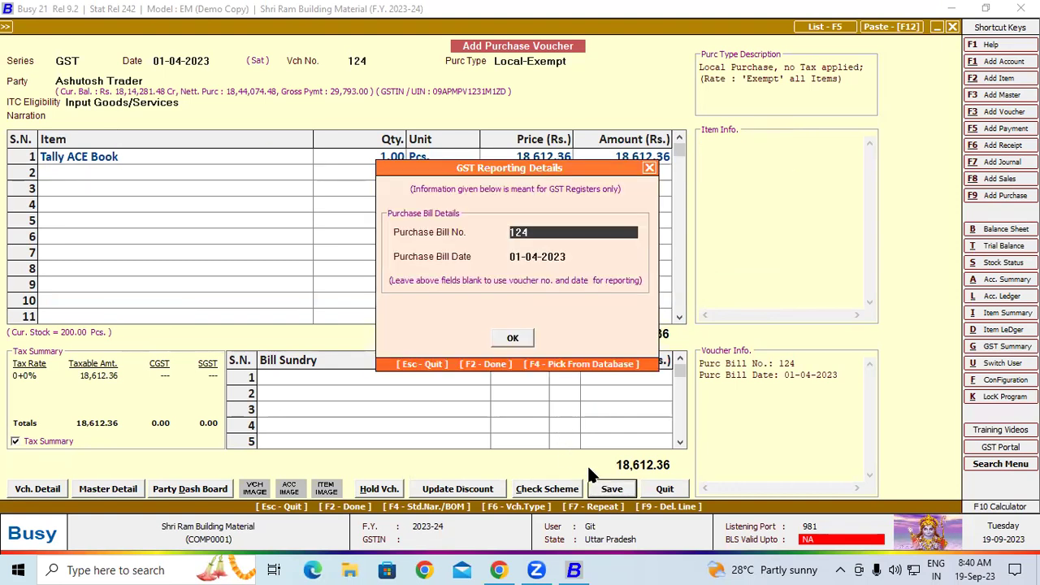
click(514, 338)
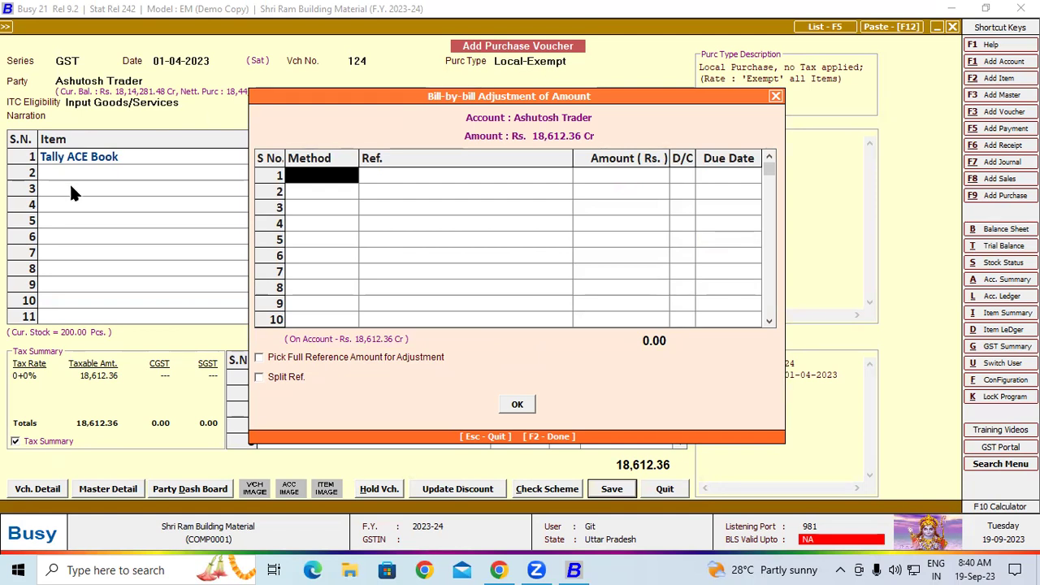
key(Down)
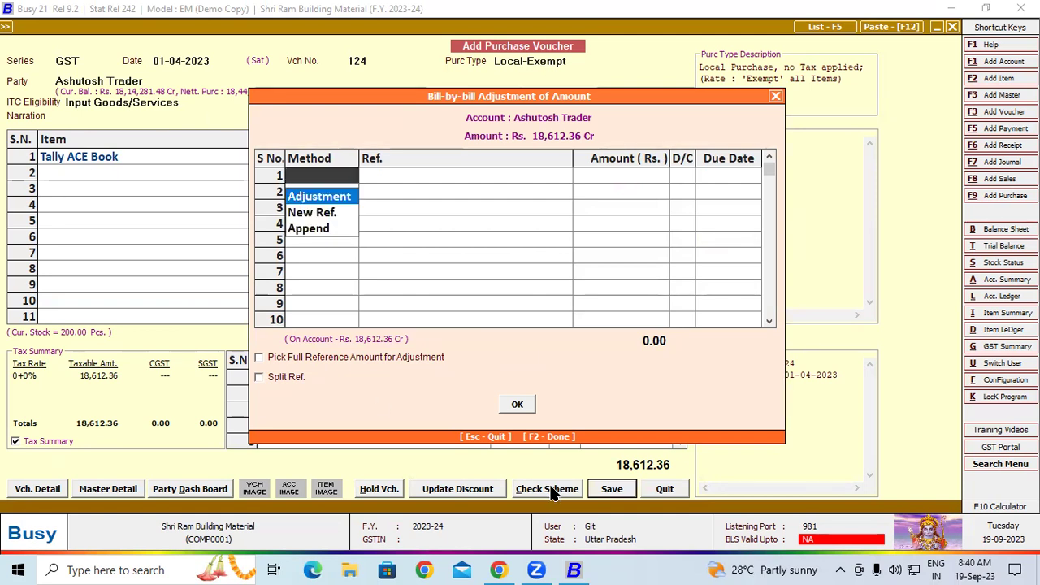
key(Down)
key(Return)
key(Return)
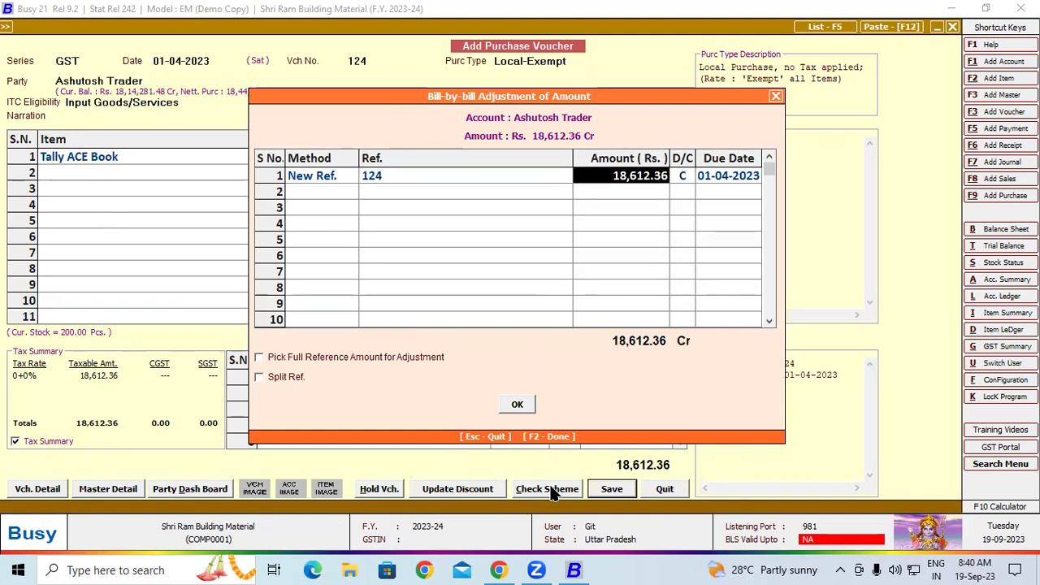
click(517, 404)
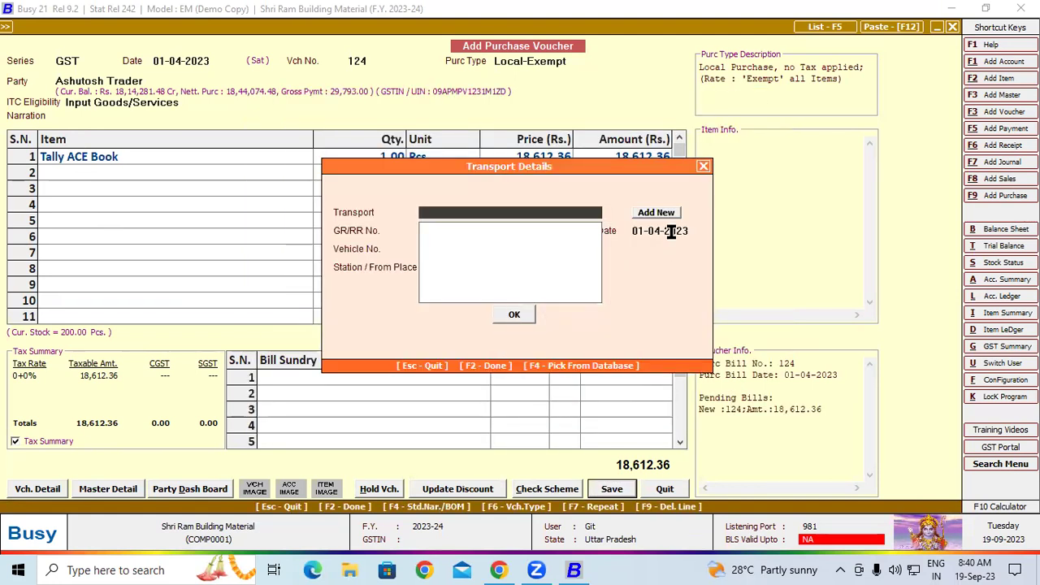
click(704, 168)
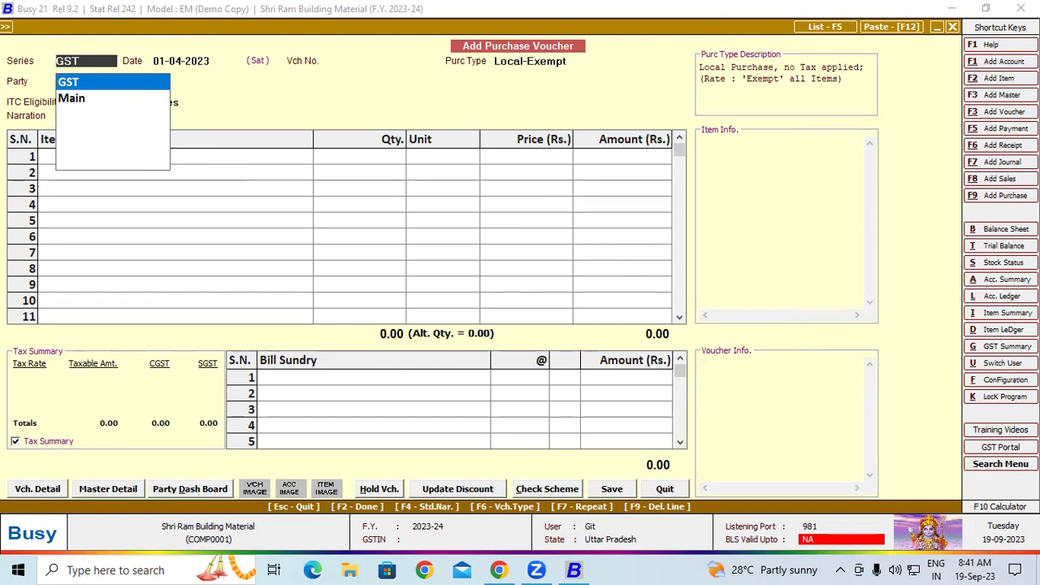
- Start a payment voucher dated 01-04-2023 with GST nature Not Applicable and Ashutosh Trader as the debit account
click(1006, 128)
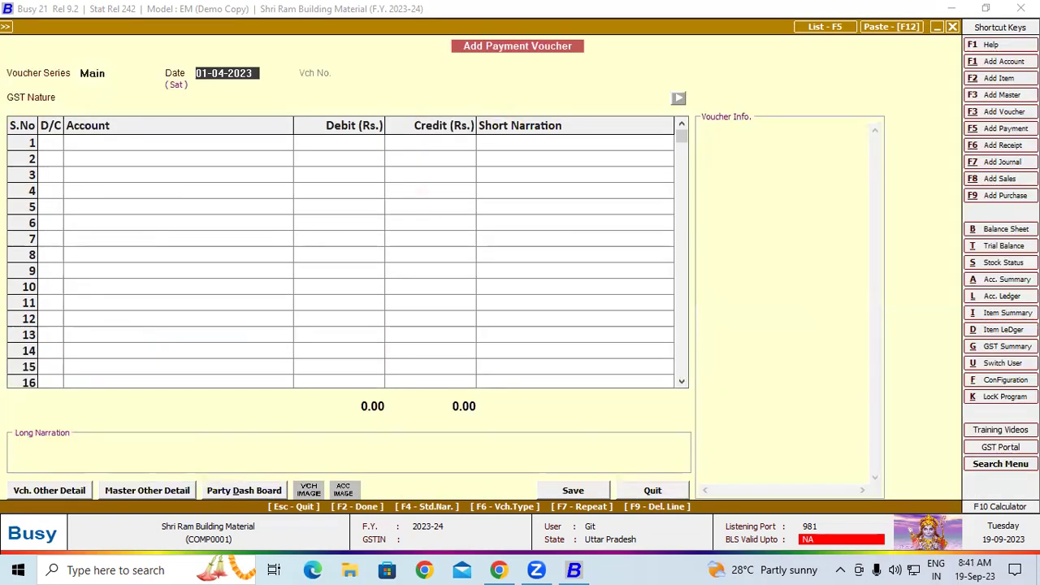
key(Return)
key(Return)
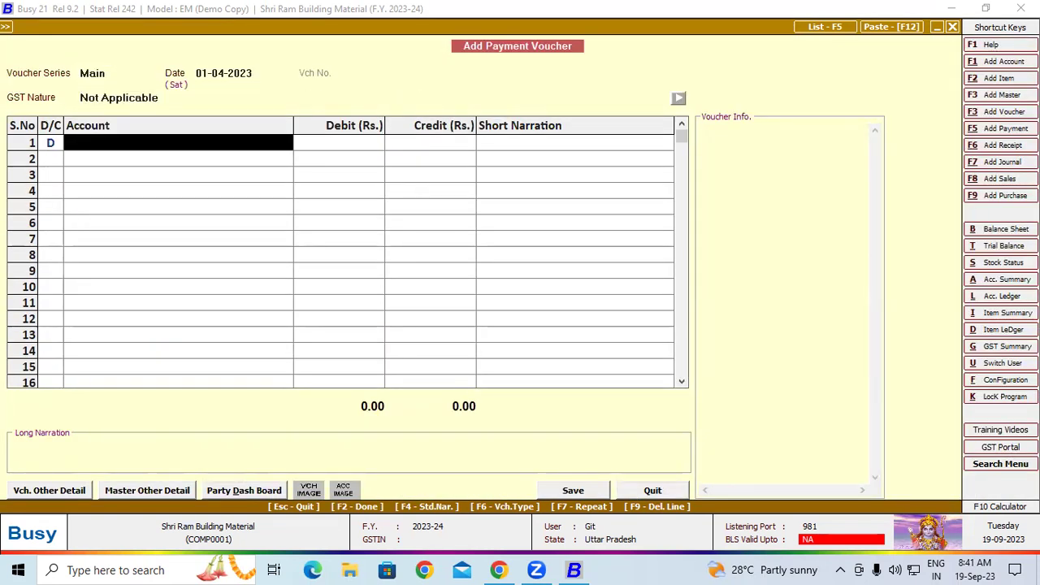
text(as)
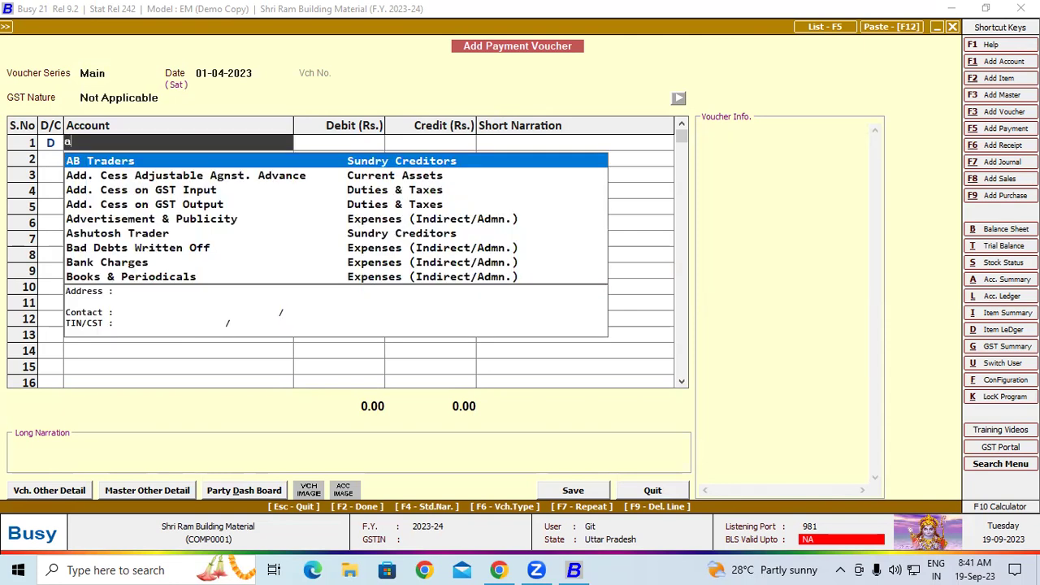
key(Return)
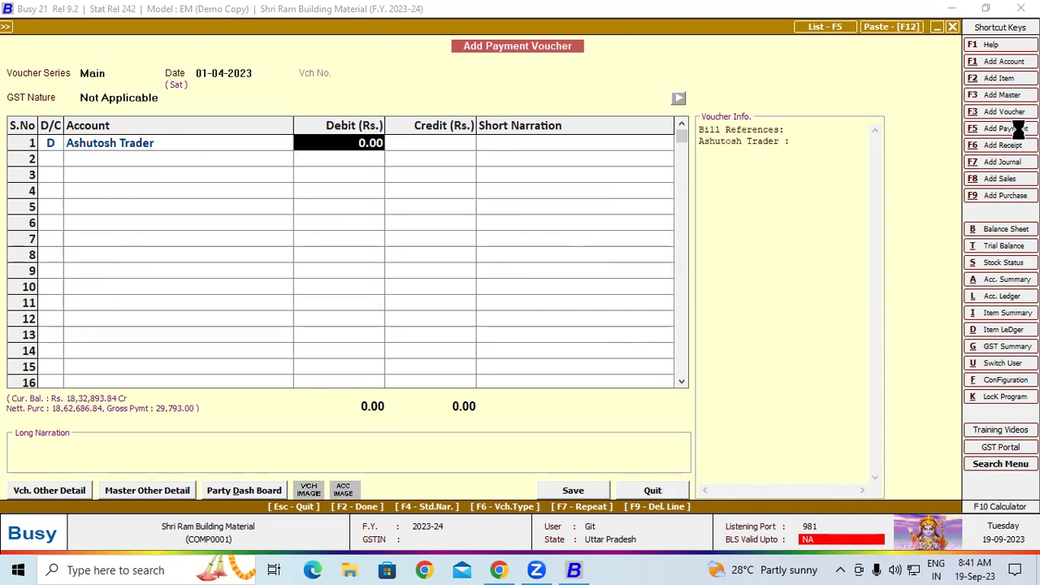
- Set the debit to Ashutosh Trader at Rs. 18,612.36, discarding the zero-amount bill adjustment
key(Return)
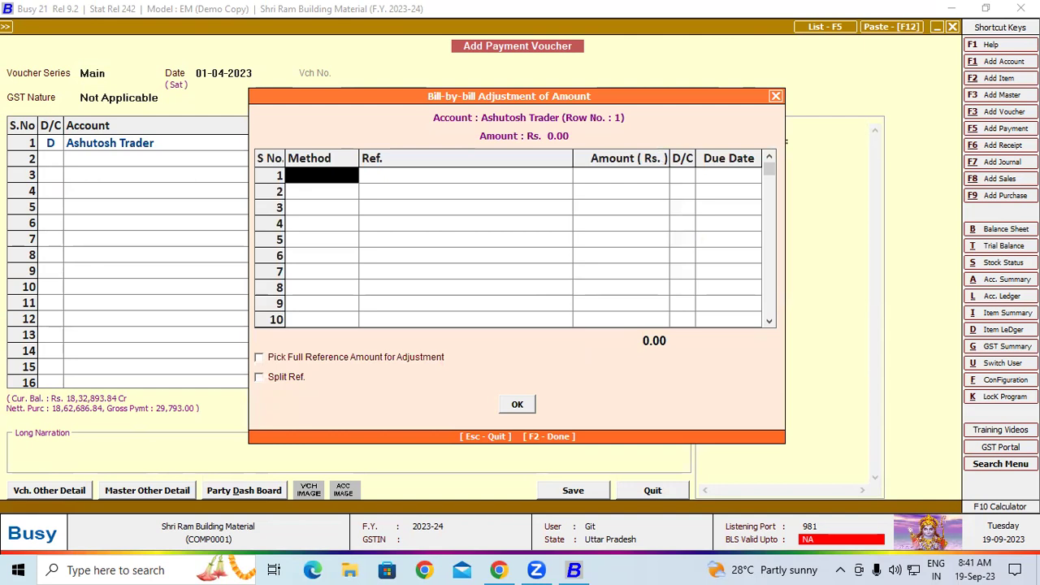
click(286, 376)
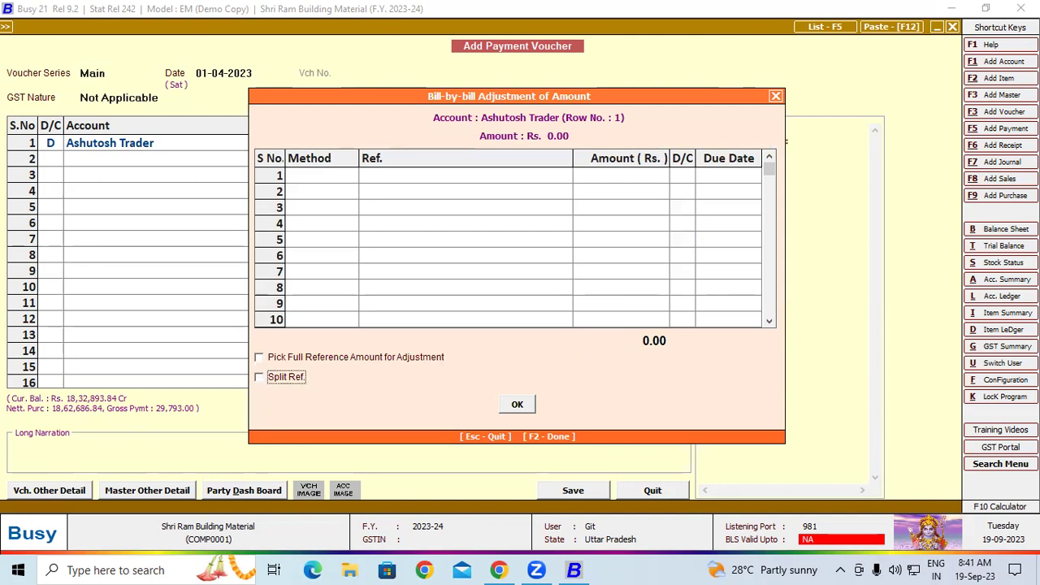
click(776, 96)
click(364, 140)
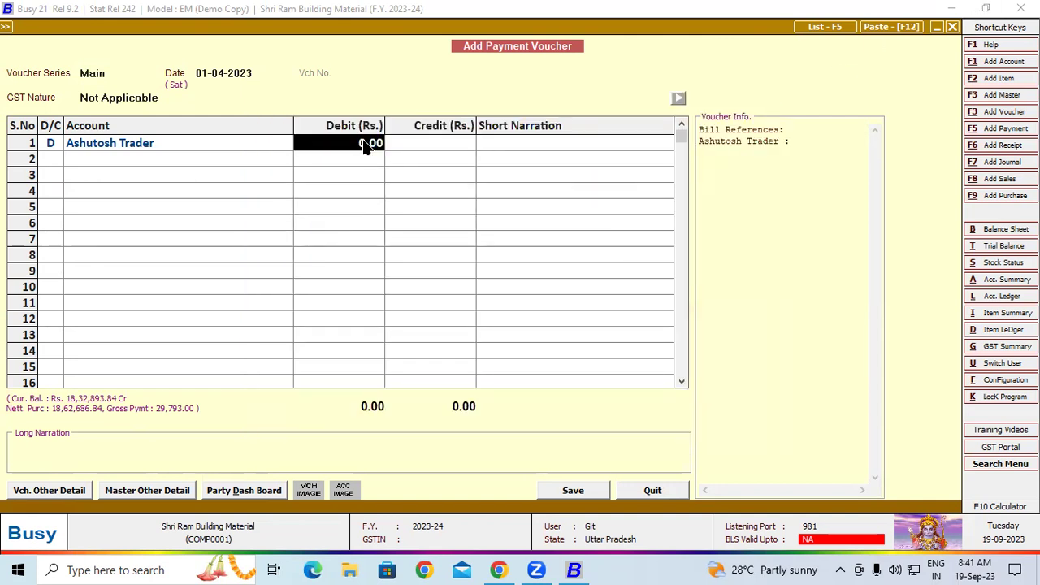
text(1)
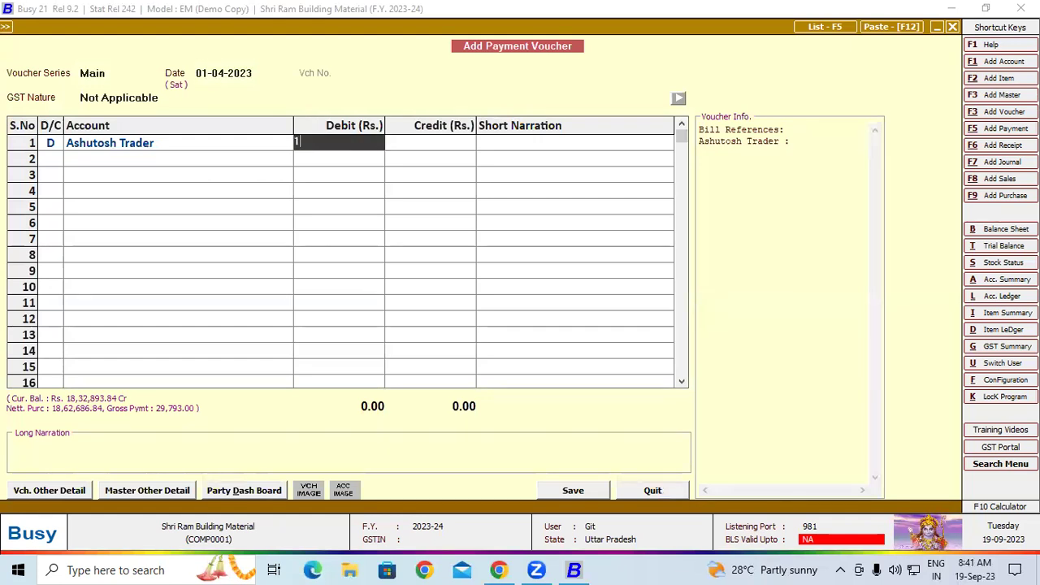
text(8612.36)
key(Return)
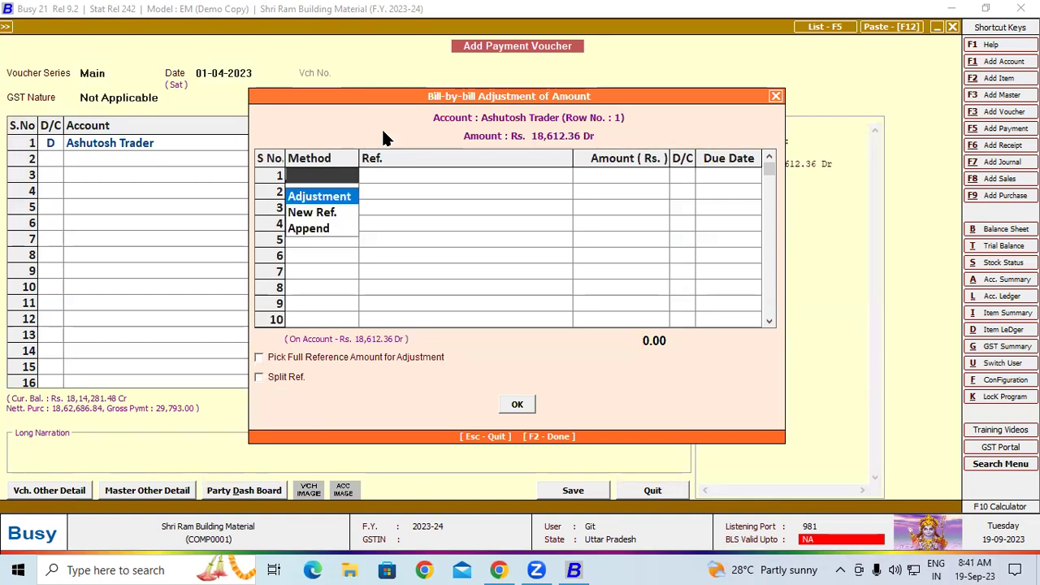
- Try to allocate the Ashutosh Trader debit against an existing bill reference with the Adjustment method
key(Down)
key(Up)
key(Return)
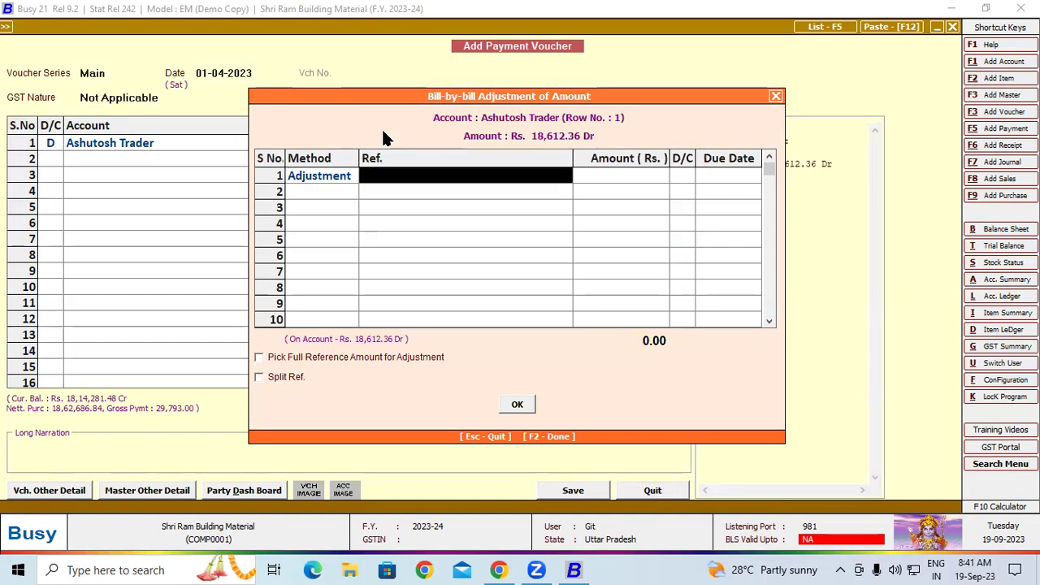
key(Return)
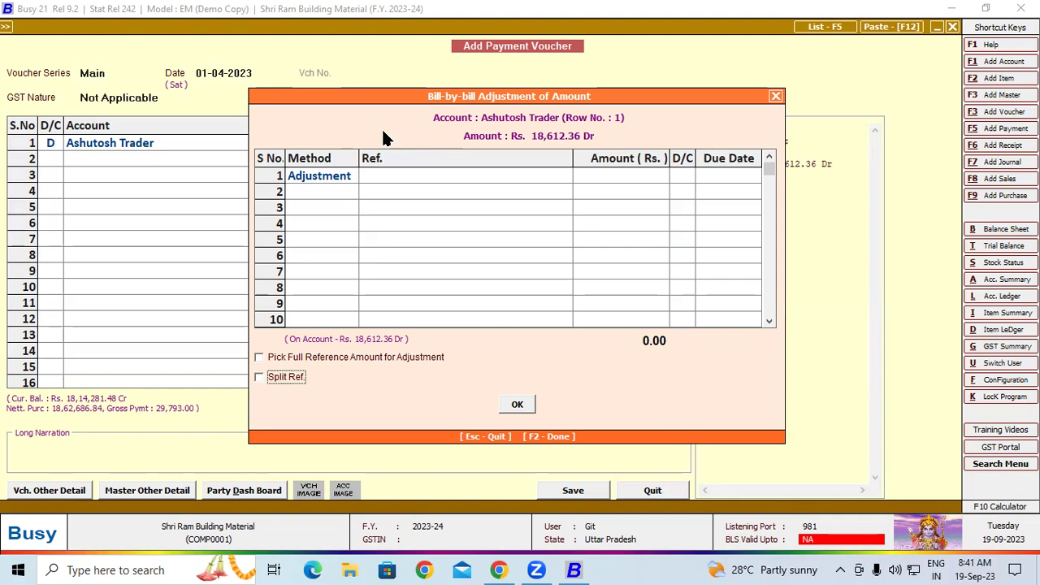
- Try the Append method instead of Adjustment in the first row of the bill-by-bill allocation
click(347, 179)
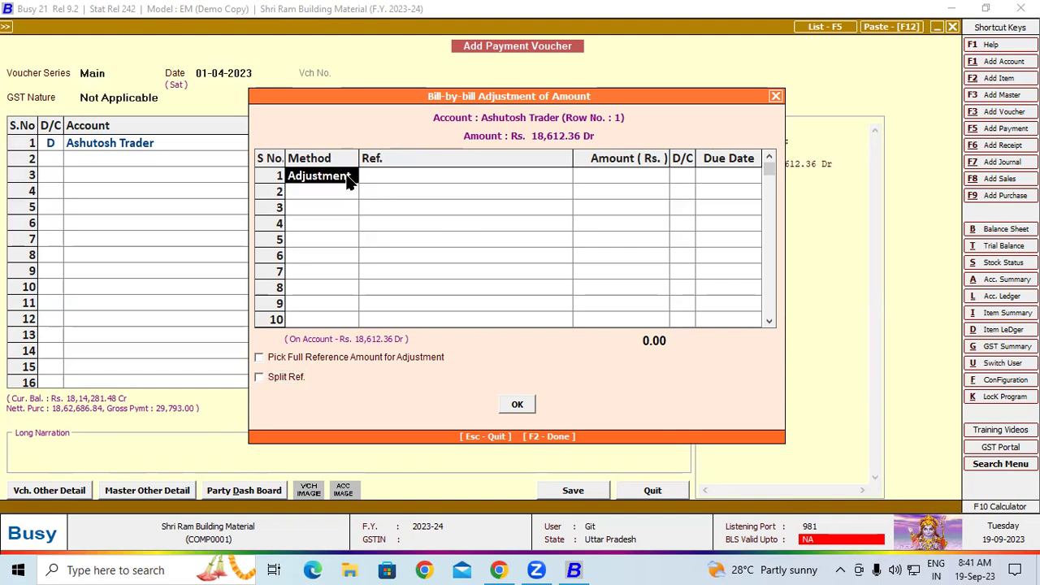
click(348, 177)
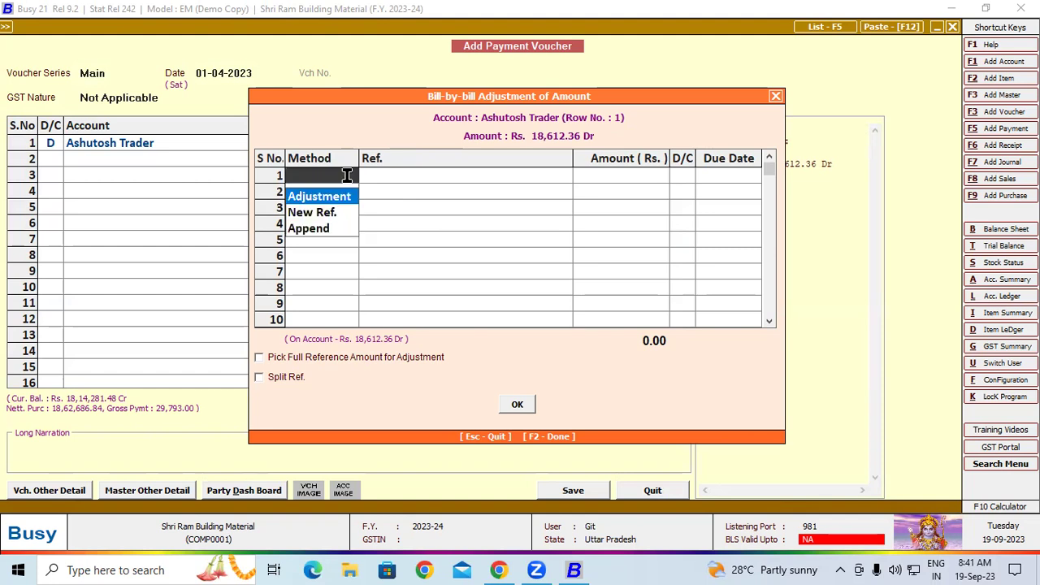
key(Down)
key(Down)
key(Return)
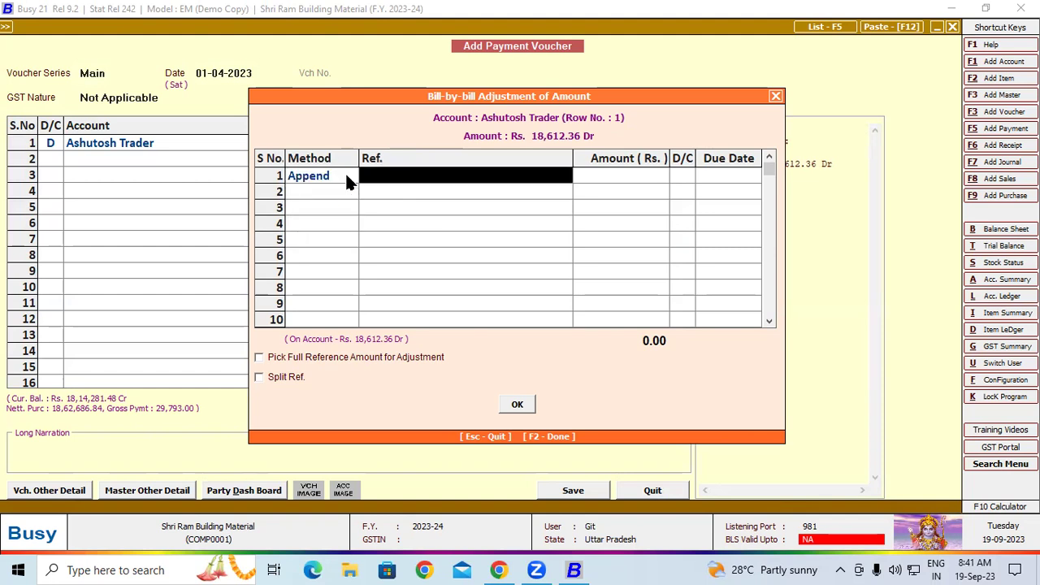
key(Return)
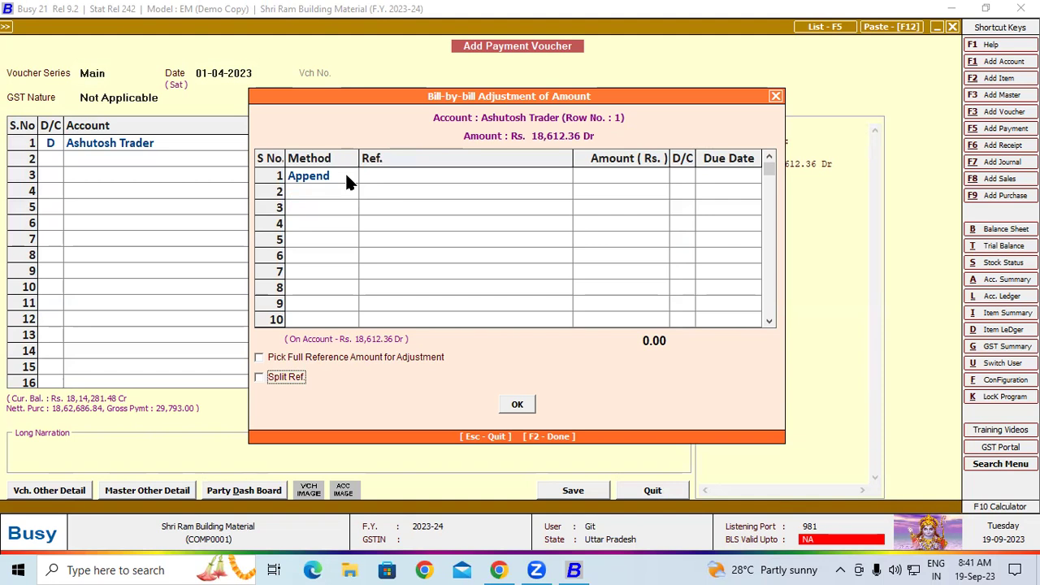
click(321, 179)
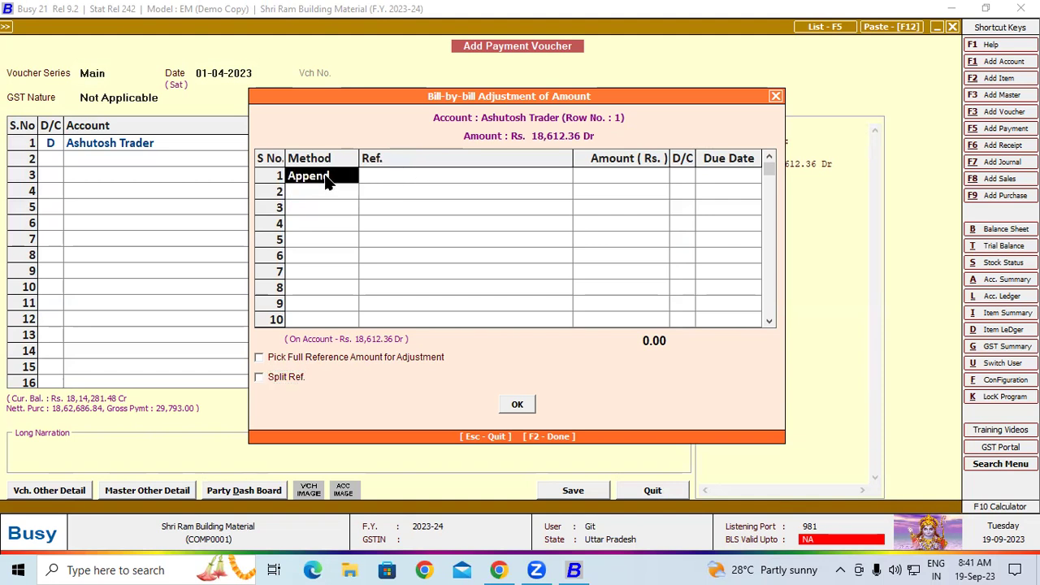
key(Return)
key(Up)
key(Down)
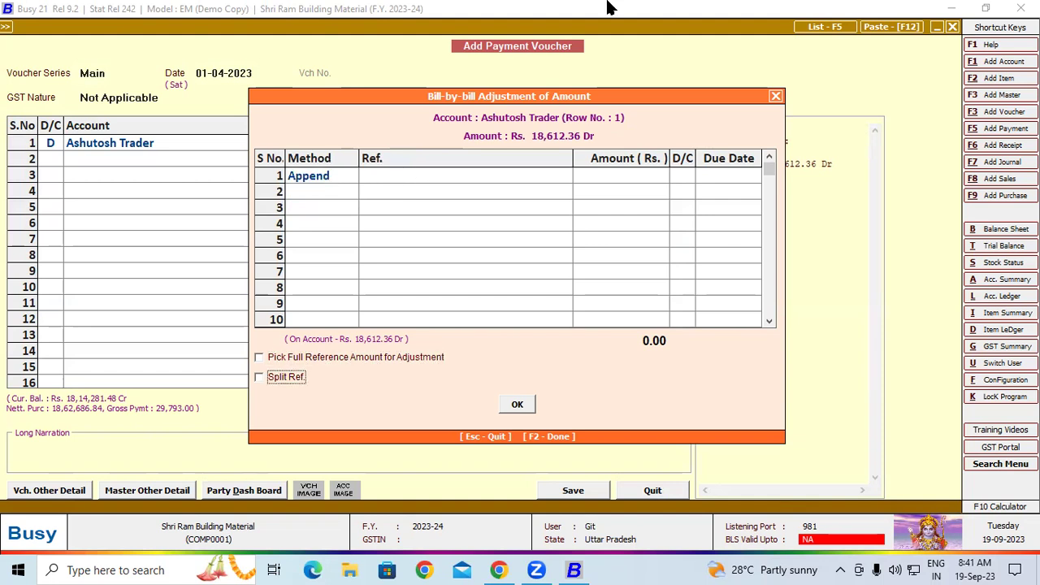
- Close the bill-by-bill adjustment and abandon the unsaved payment voucher dated 01-04-2023
click(773, 96)
click(115, 148)
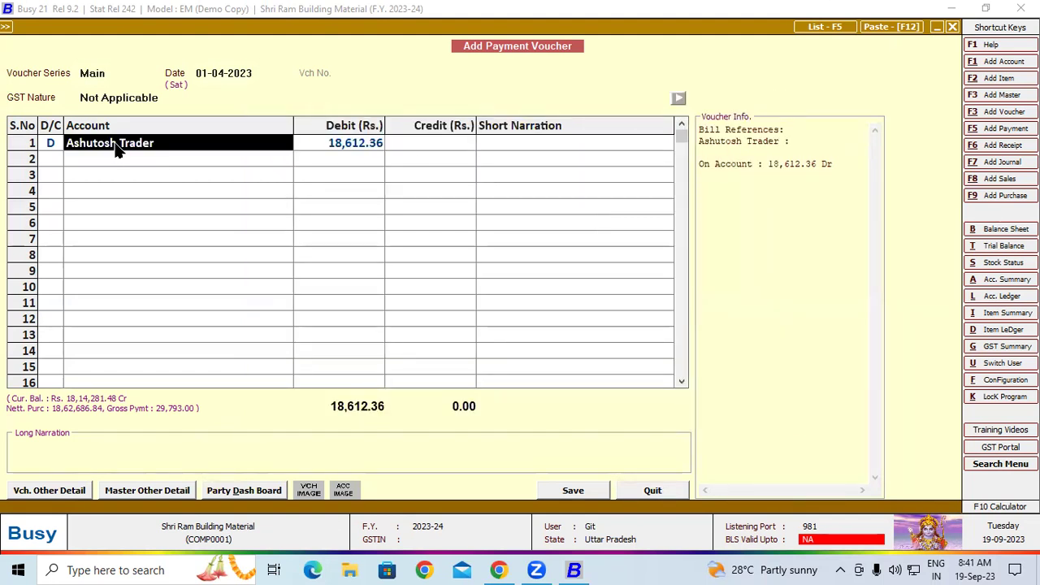
click(221, 72)
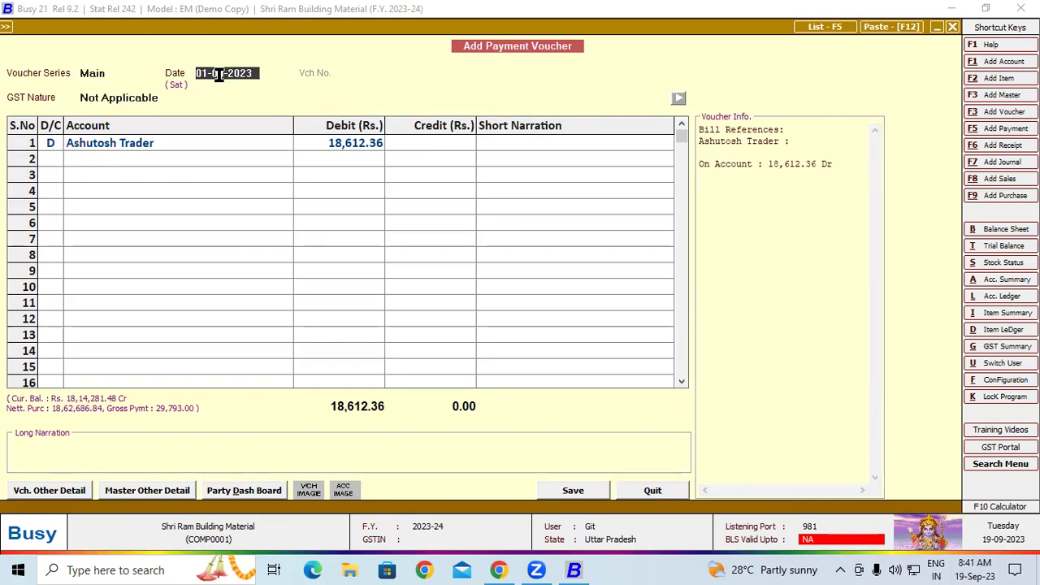
key(Escape)
key(Escape)
key(Escape)
click(568, 324)
key(F9)
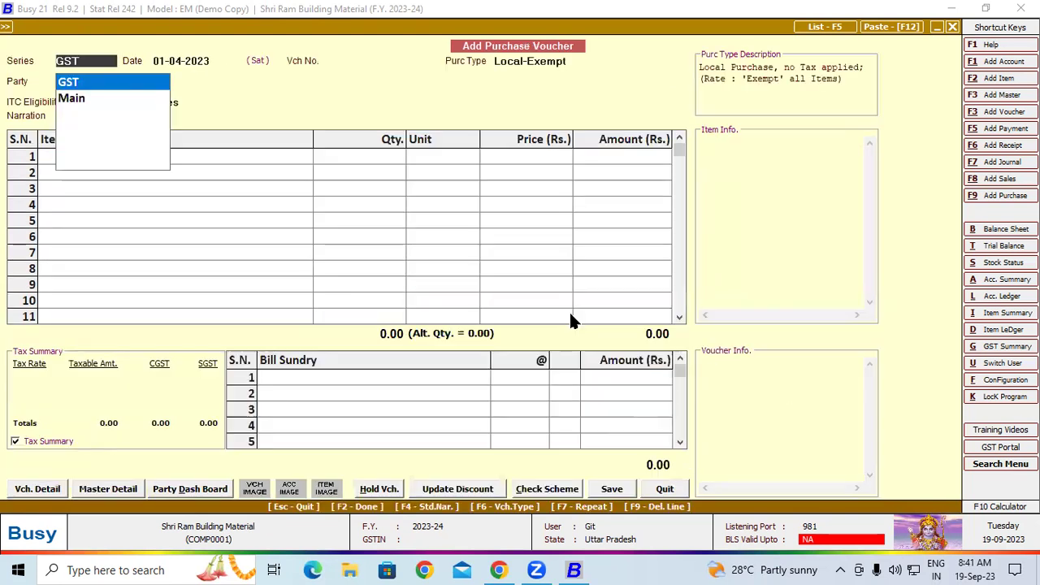
- Start a new payment voucher dated 01-05-2023 with GST nature Not Applicable and Ashutosh Trader as the debit account
click(991, 128)
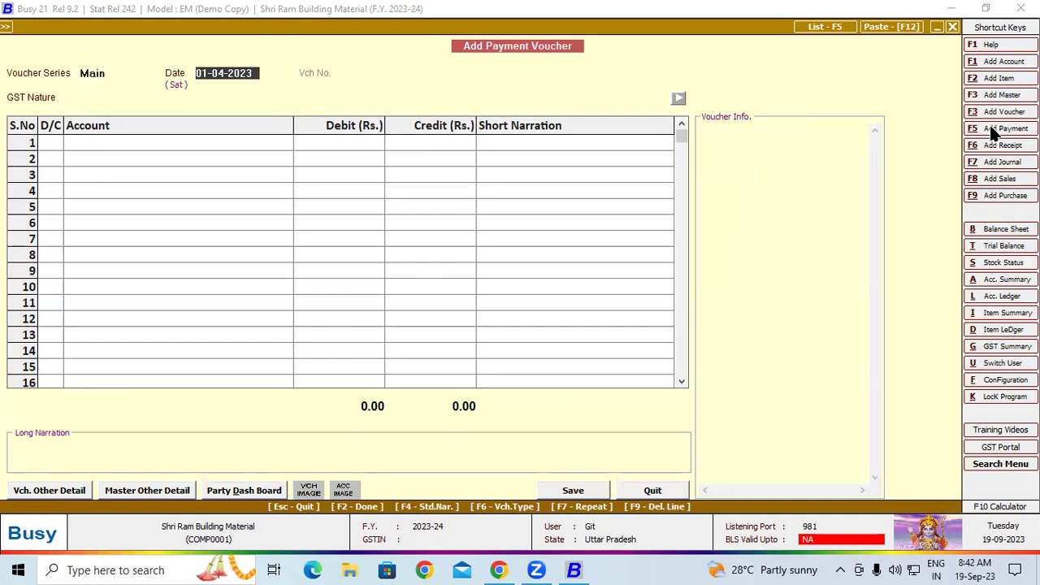
text(1-5)
key(Return)
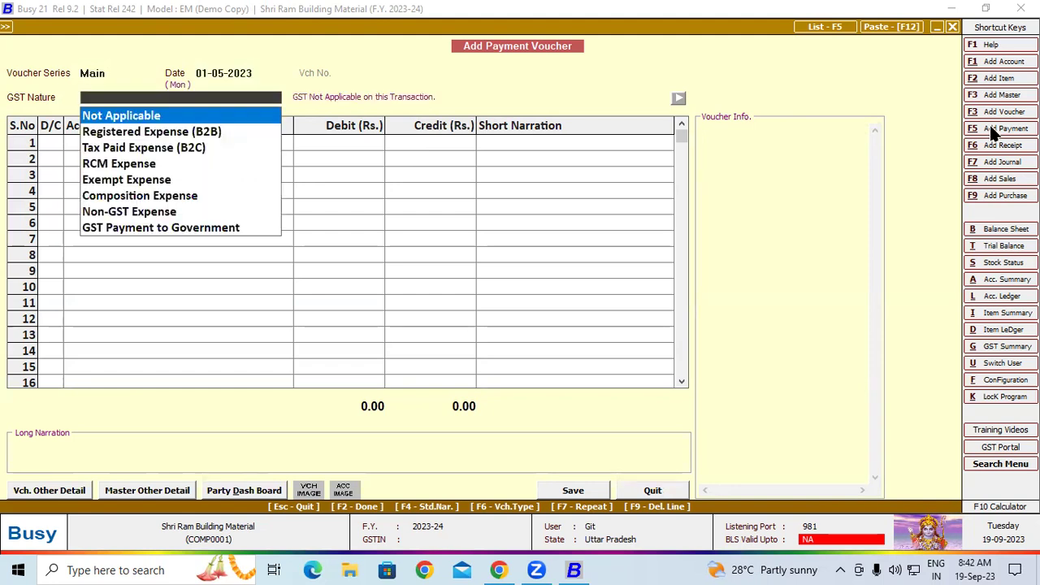
key(Return)
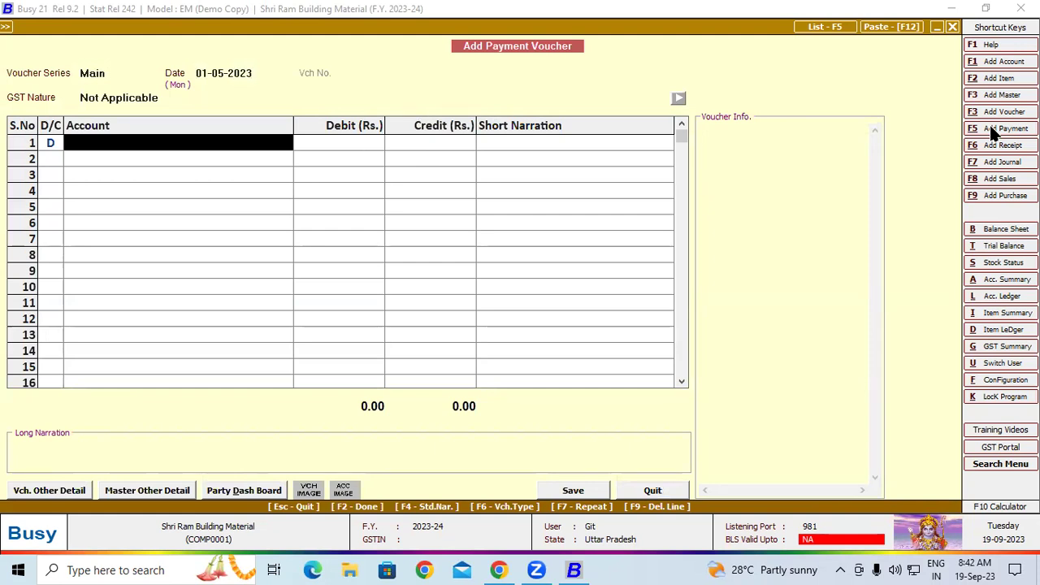
text(a)
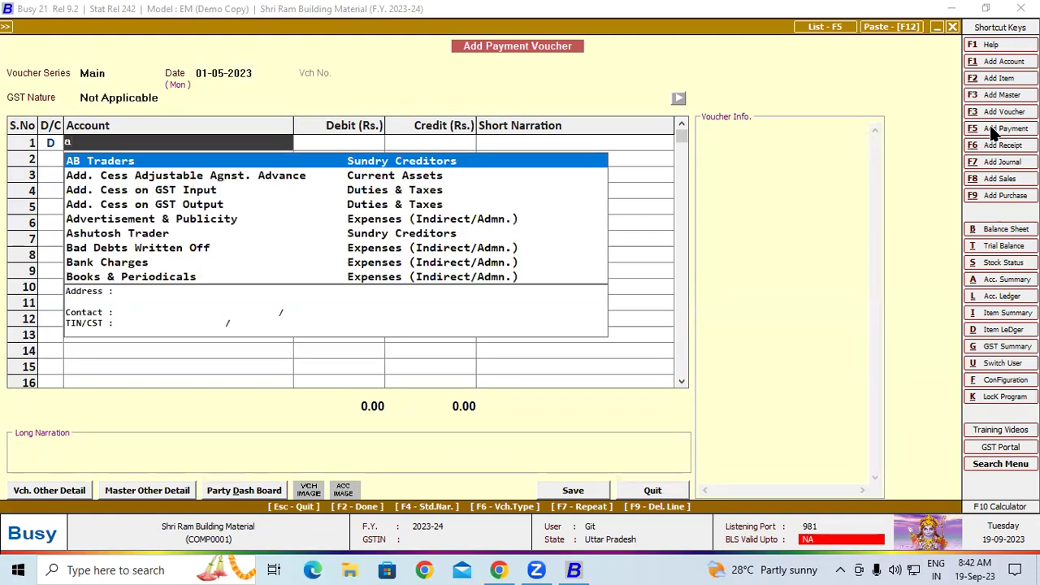
text(s)
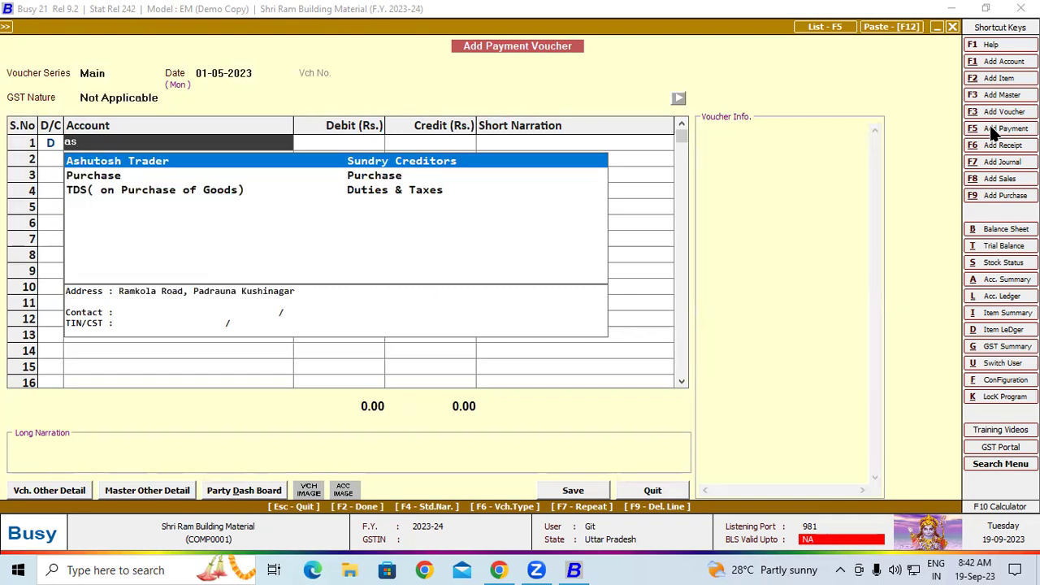
key(Return)
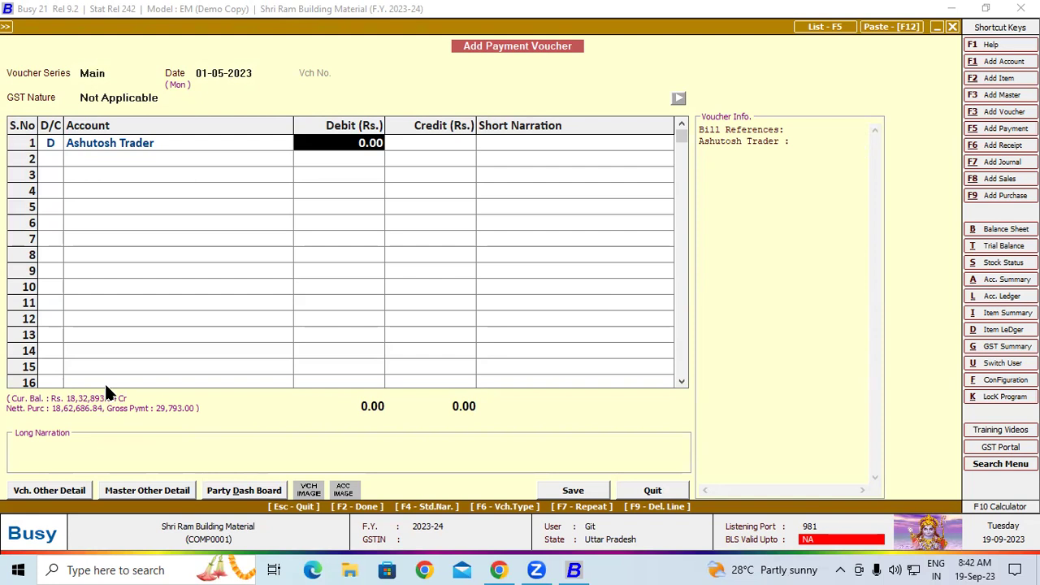
- Debit Ashutosh Trader Rs. 18,612.36 and adjust the full amount against bill reference 124
text(18)
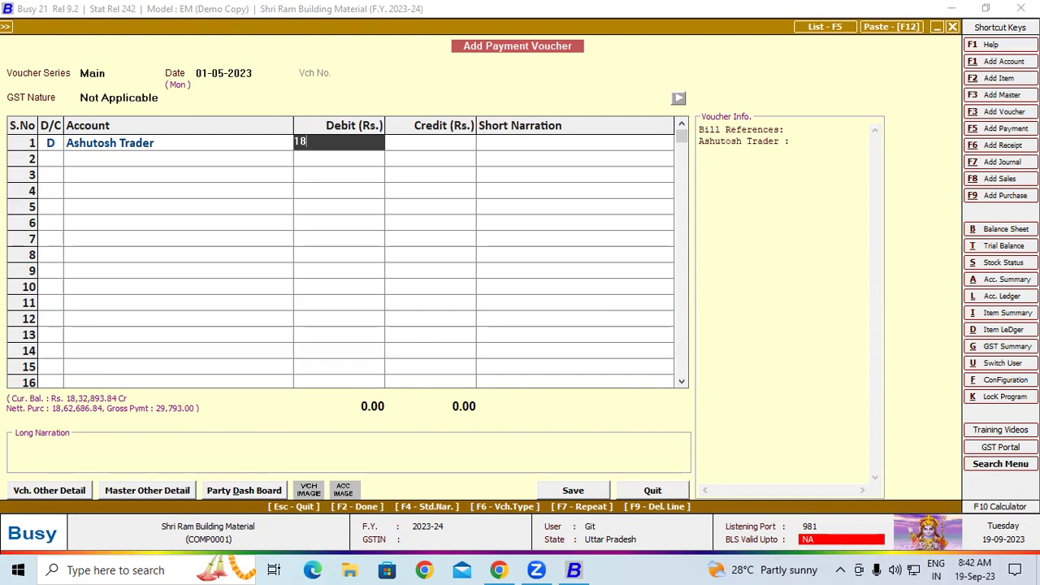
text(612.36)
key(Return)
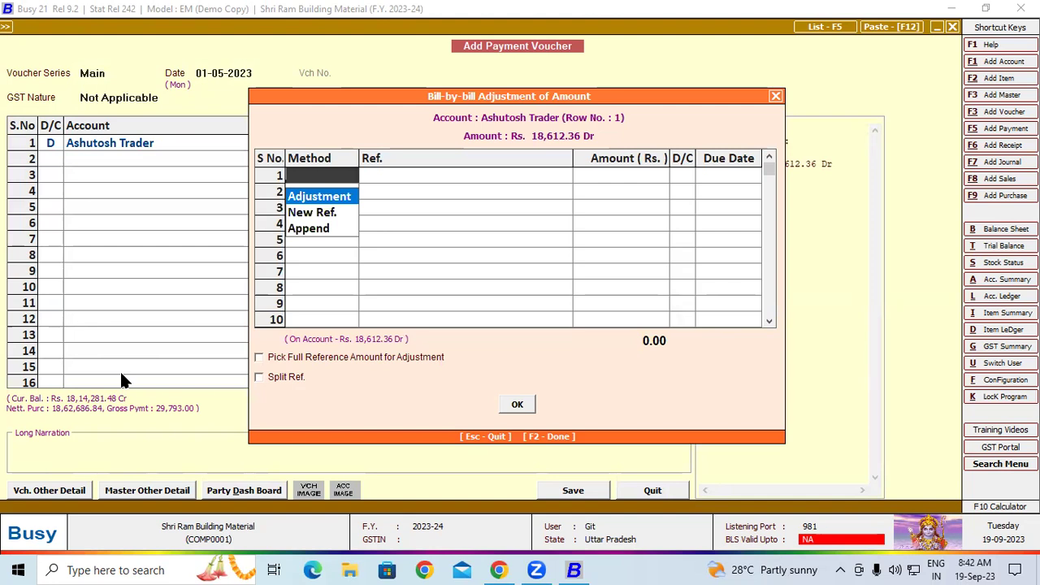
key(Return)
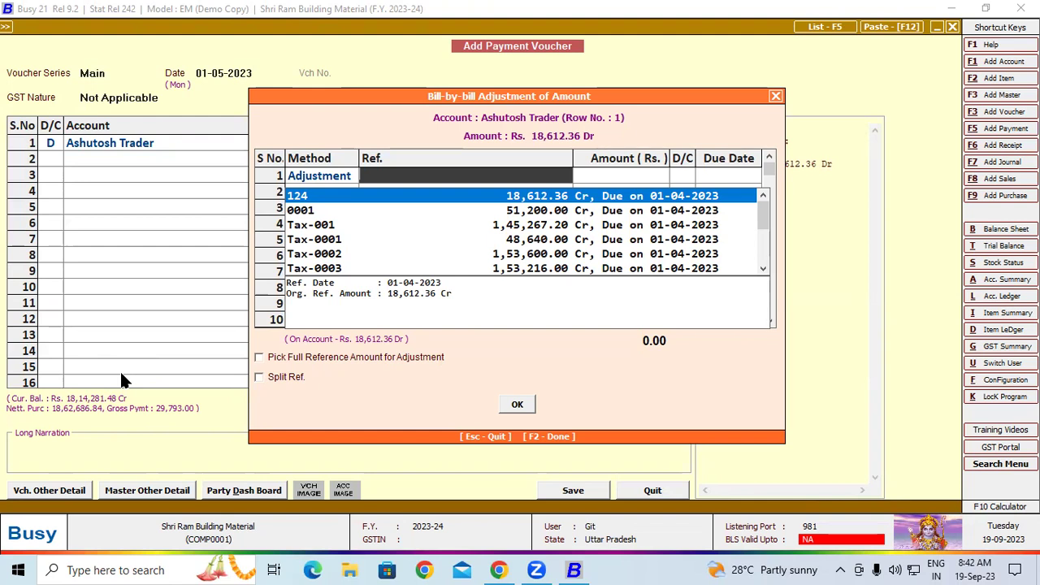
key(Return)
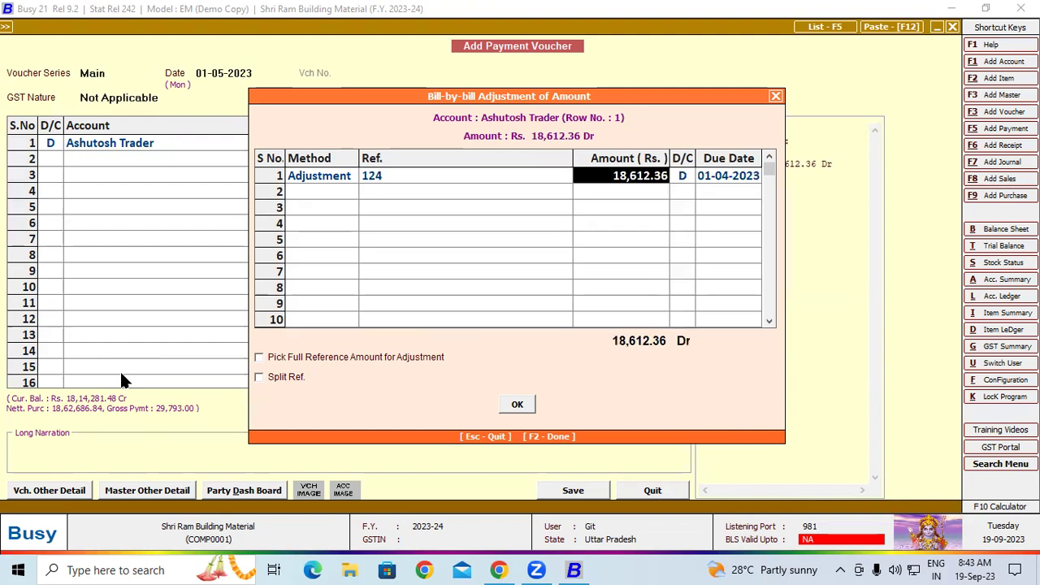
key(Return)
key(Return)
key(Return)
key(Return)
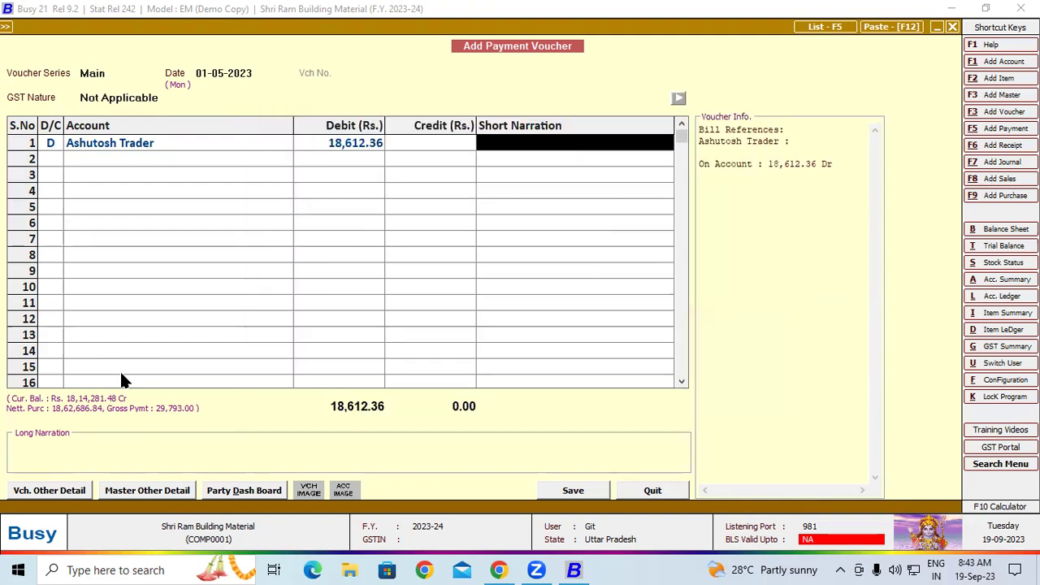
- Add Sbi Od as the credit account for Rs. 18,612.36, leaving the debit line's short narration blank
key(Return)
key(Return)
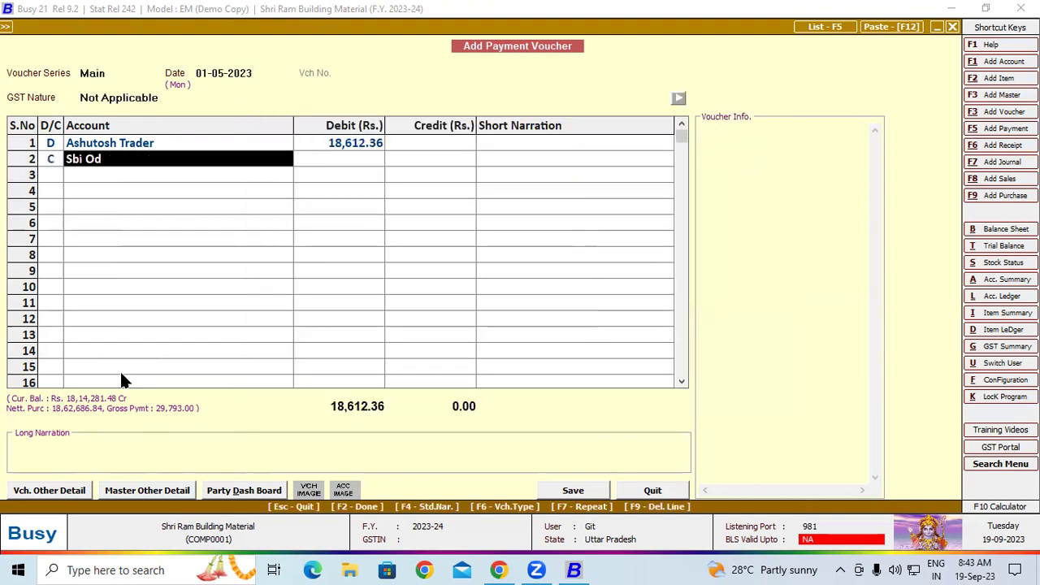
key(Return)
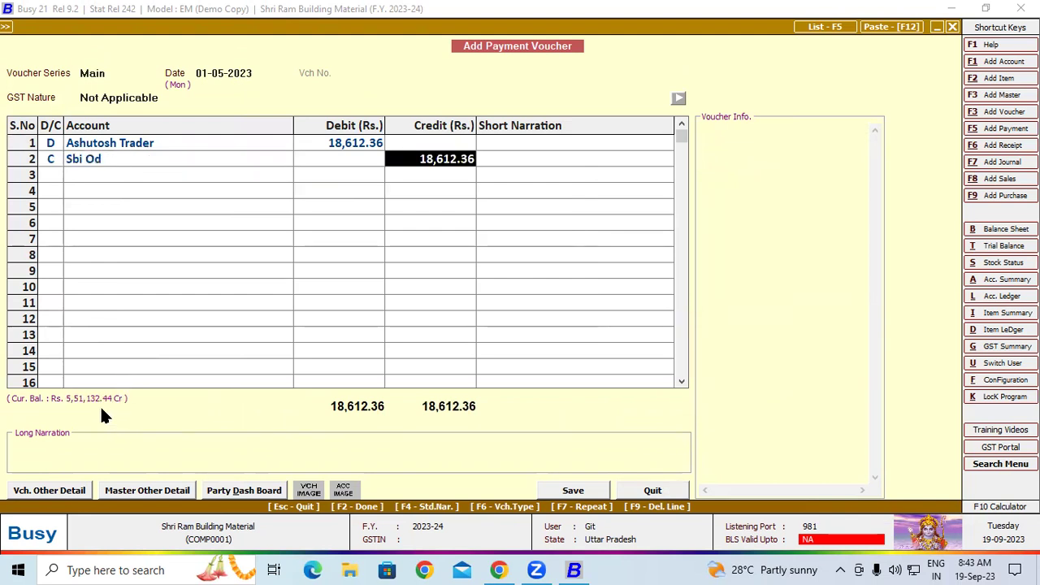
key(Return)
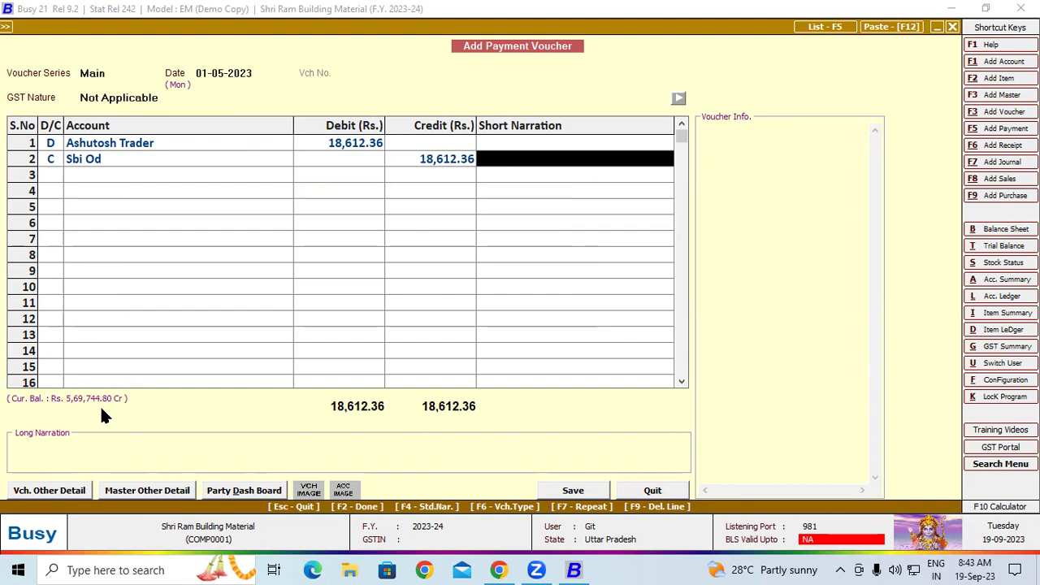